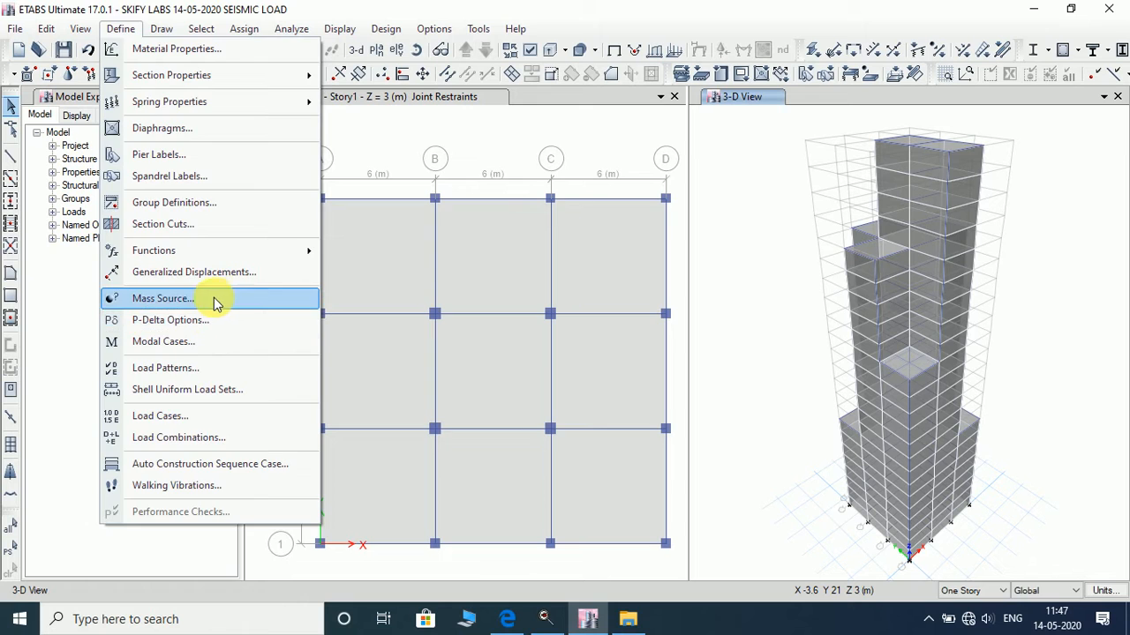
- Set mass source MsSrc1 to use specified load patterns and adjust diaphragm lateral mass, excluding element self mass and additional mass
{"action": "left_click", "coordinate": [215, 300]}
{"action": "left_click", "coordinate": [641, 294]}
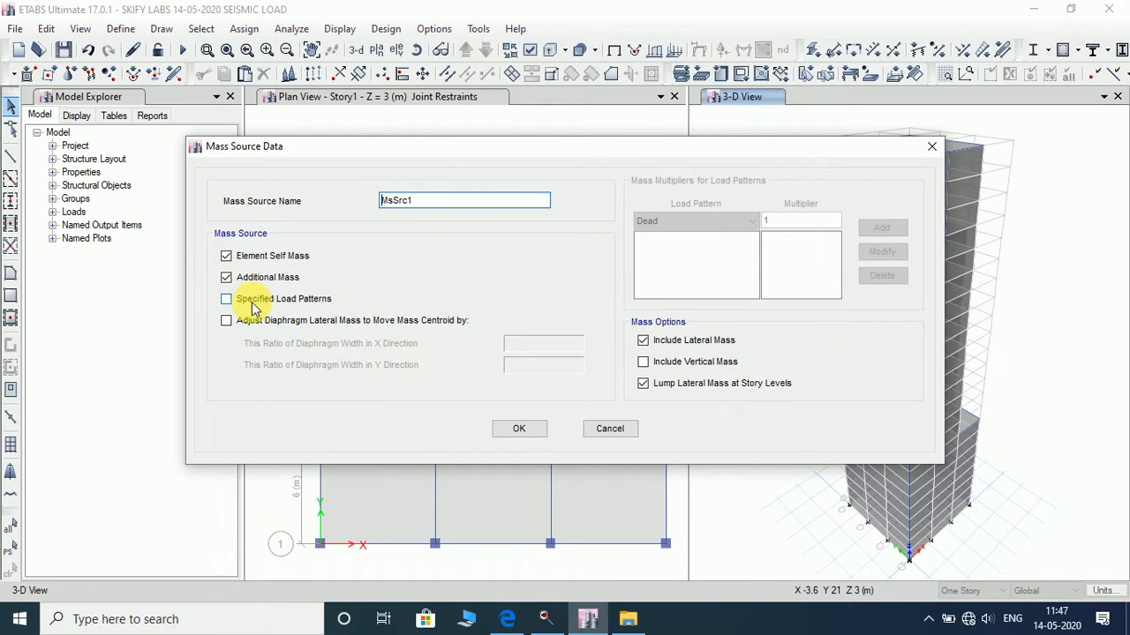
{"action": "left_click", "coordinate": [256, 298]}
{"action": "left_click", "coordinate": [256, 320]}
{"action": "left_click", "coordinate": [249, 277]}
{"action": "left_click", "coordinate": [262, 256]}
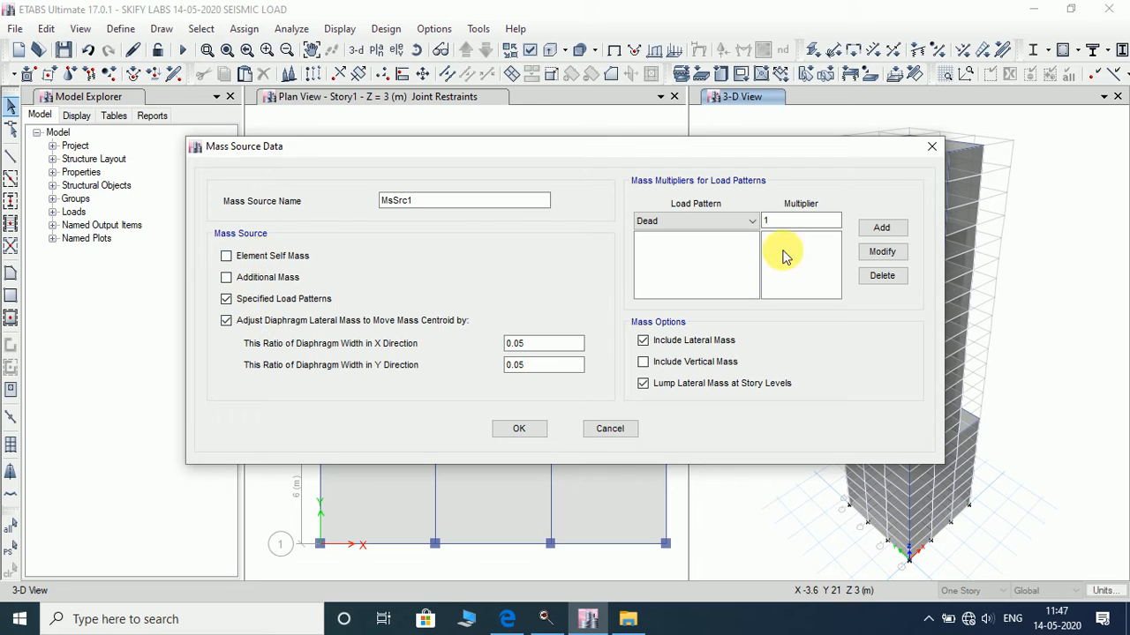
- Add mass multipliers of 1 for the Dead load pattern and 0.25 for the Live load pattern
{"action": "left_click", "coordinate": [883, 228]}
{"action": "left_click", "coordinate": [706, 222]}
{"action": "left_click", "coordinate": [697, 246]}
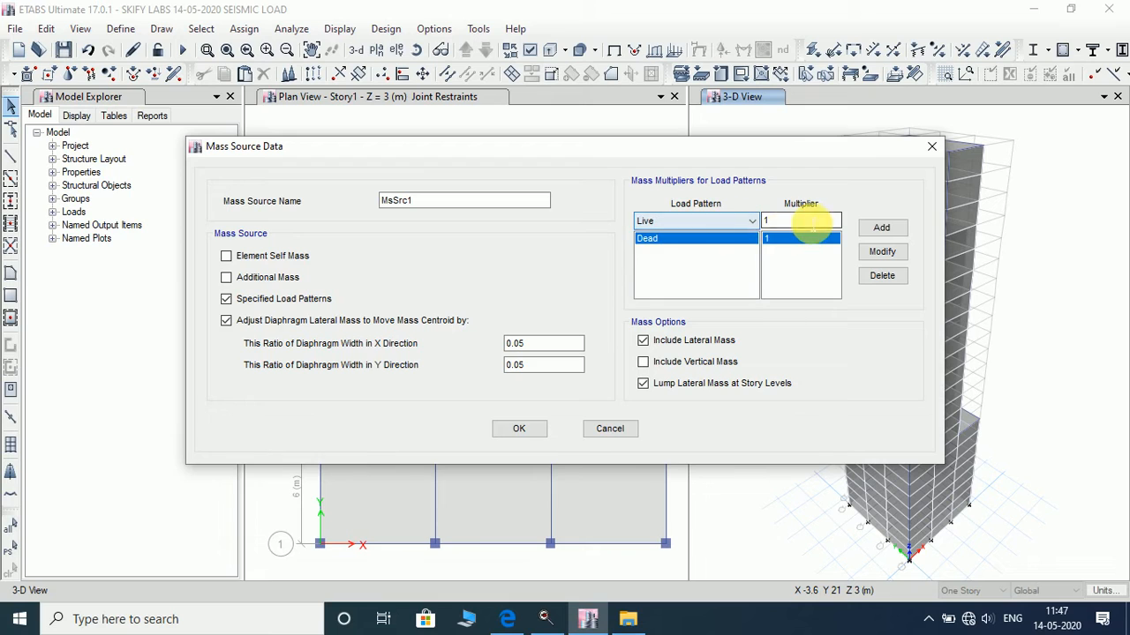
{"action": "key", "text": "BackSpace"}
{"action": "type", "text": "0.2"}
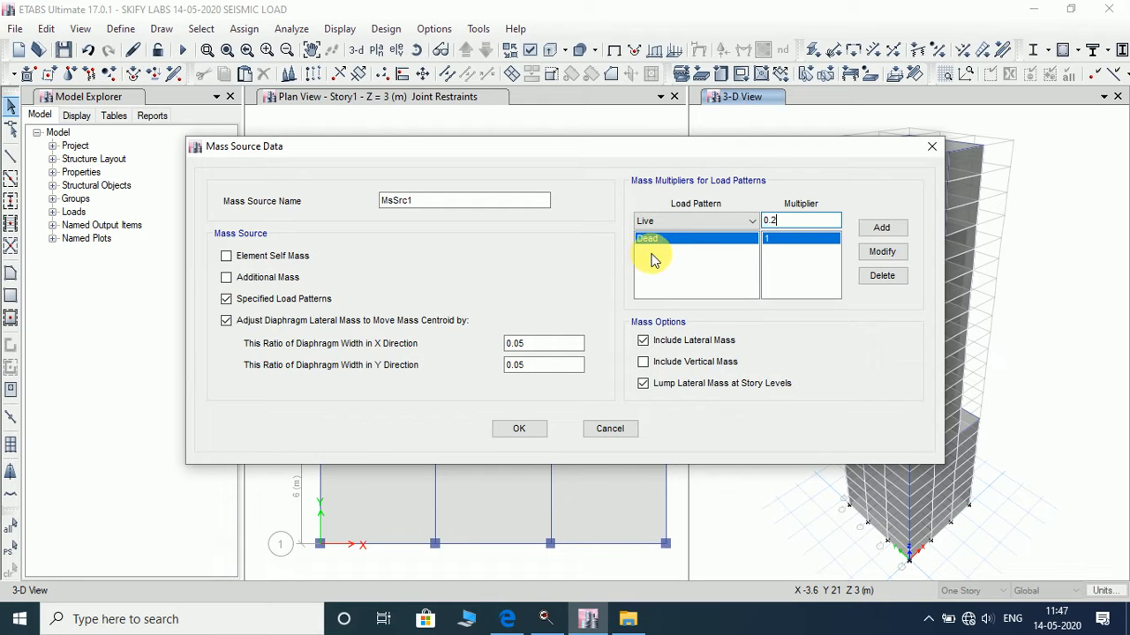
{"action": "type", "text": "5"}
{"action": "left_click", "coordinate": [880, 228]}
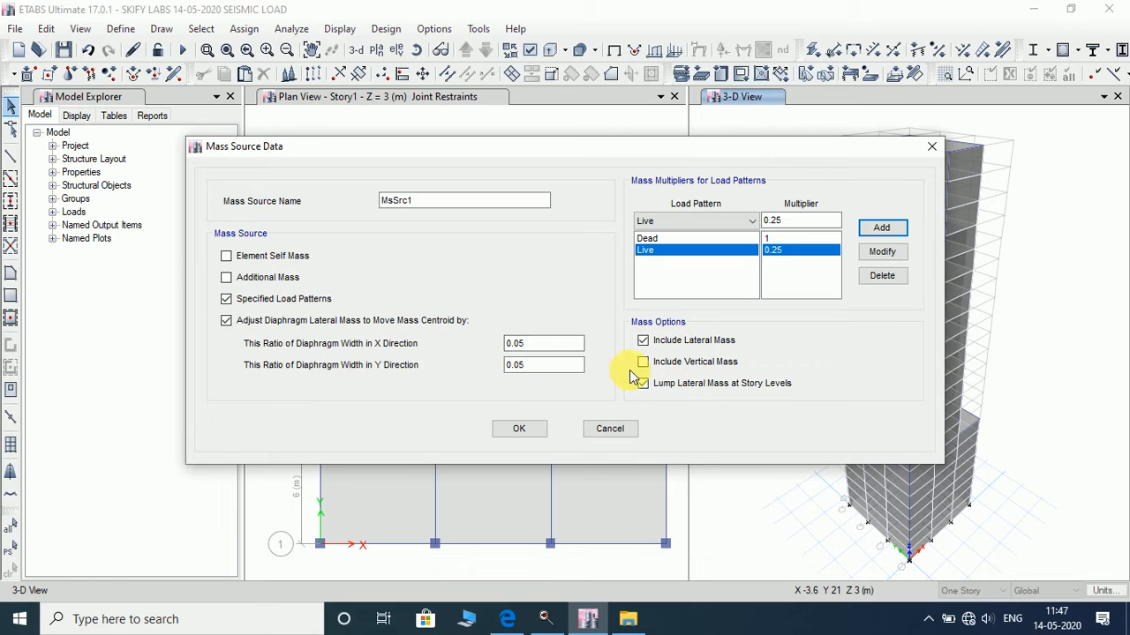
- Disable the diaphragm lateral mass adjustment and accept the mass source definition
{"action": "left_click", "coordinate": [226, 321]}
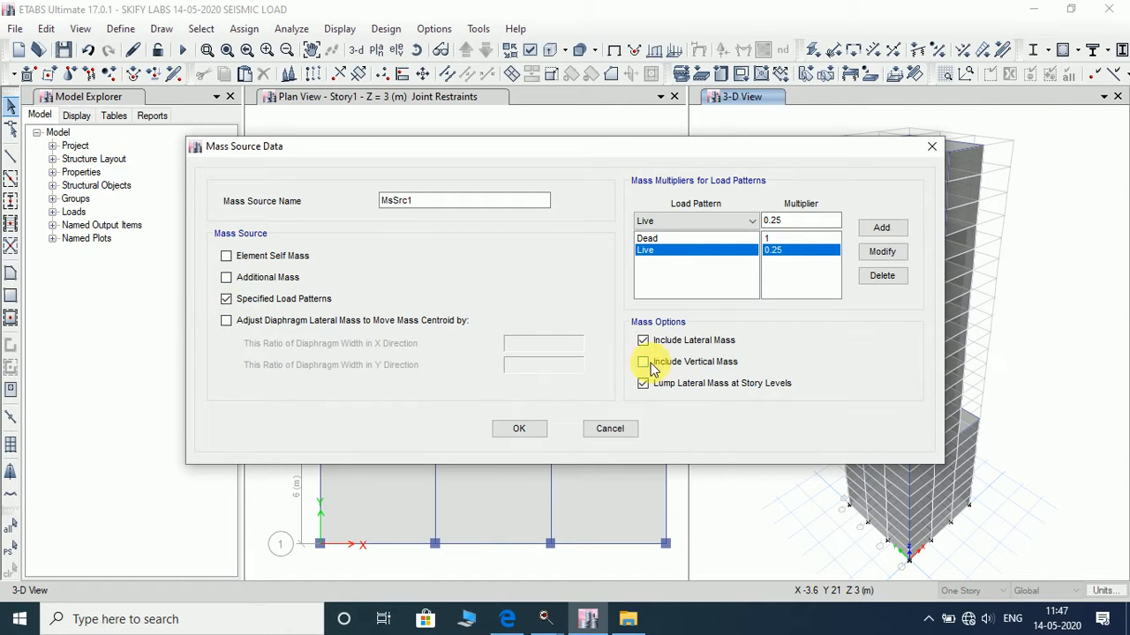
{"action": "left_click", "coordinate": [506, 428]}
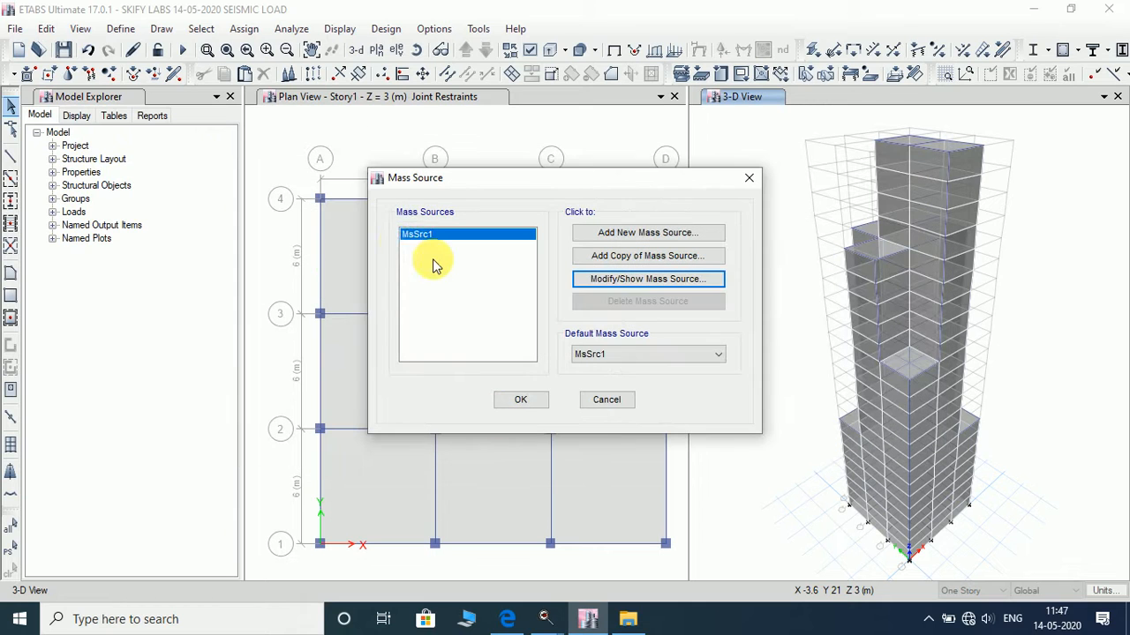
{"action": "left_click", "coordinate": [521, 399]}
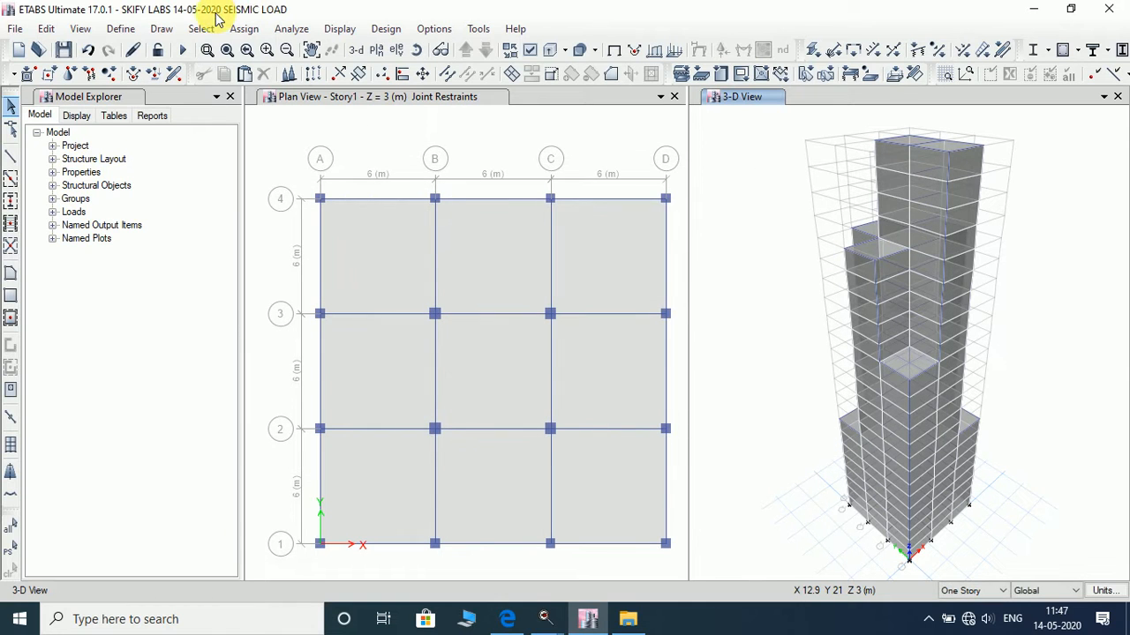
- Add a load pattern named SEISMIC of type Seismic with IS 1893:2016 as its auto lateral load
{"action": "left_click", "coordinate": [122, 29]}
{"action": "left_click", "coordinate": [239, 370]}
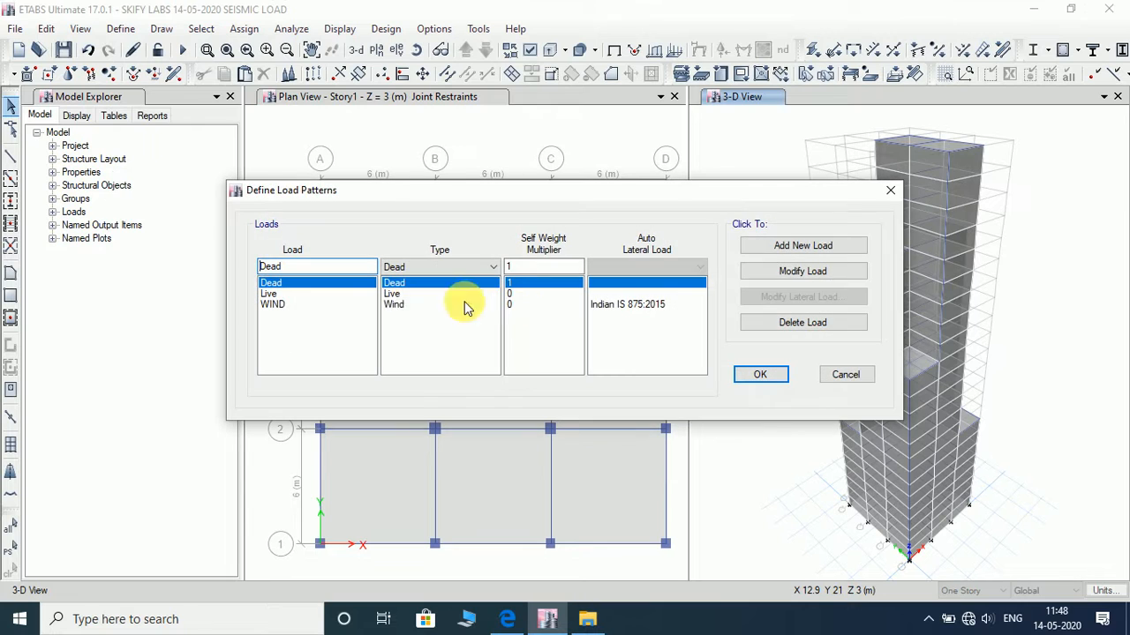
{"action": "left_click", "coordinate": [320, 282]}
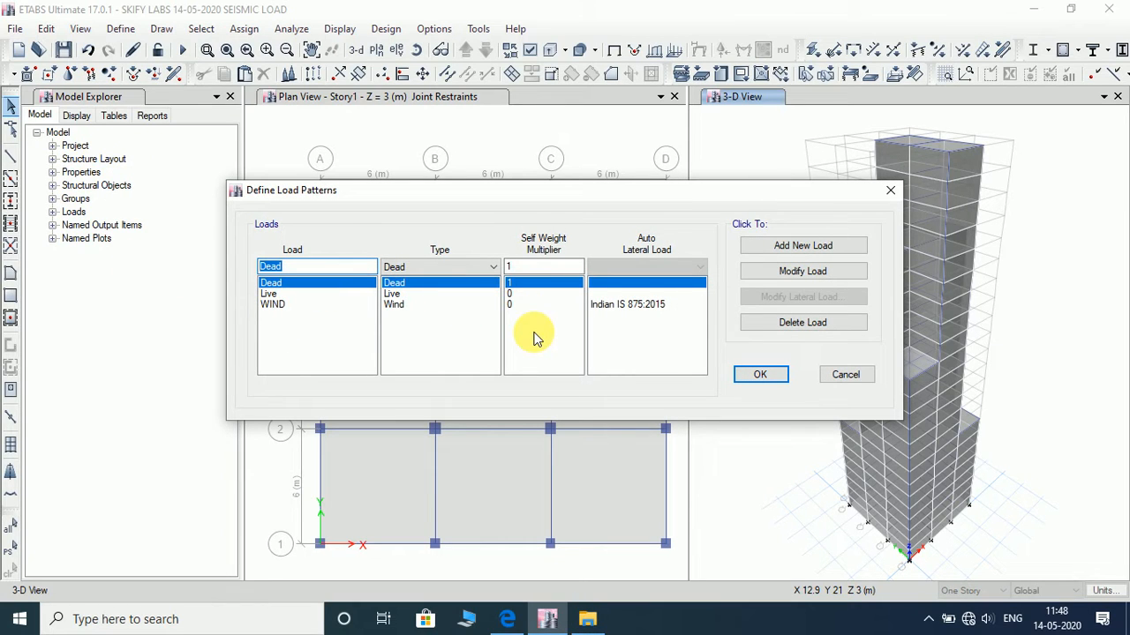
{"action": "type", "text": "SEISMIC"}
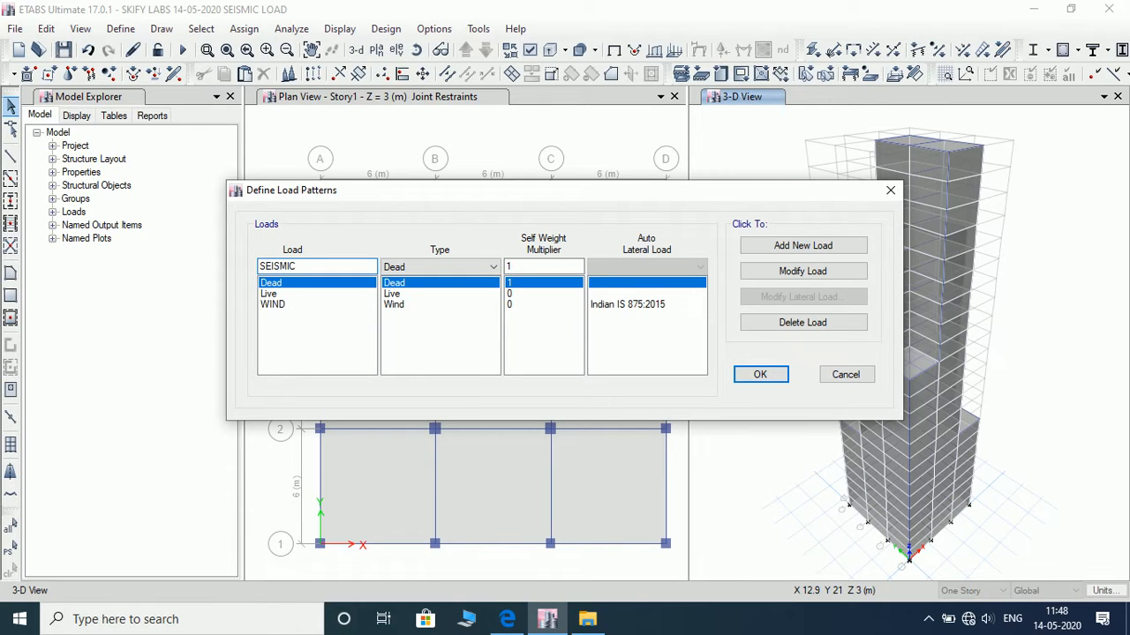
{"action": "left_click", "coordinate": [445, 266]}
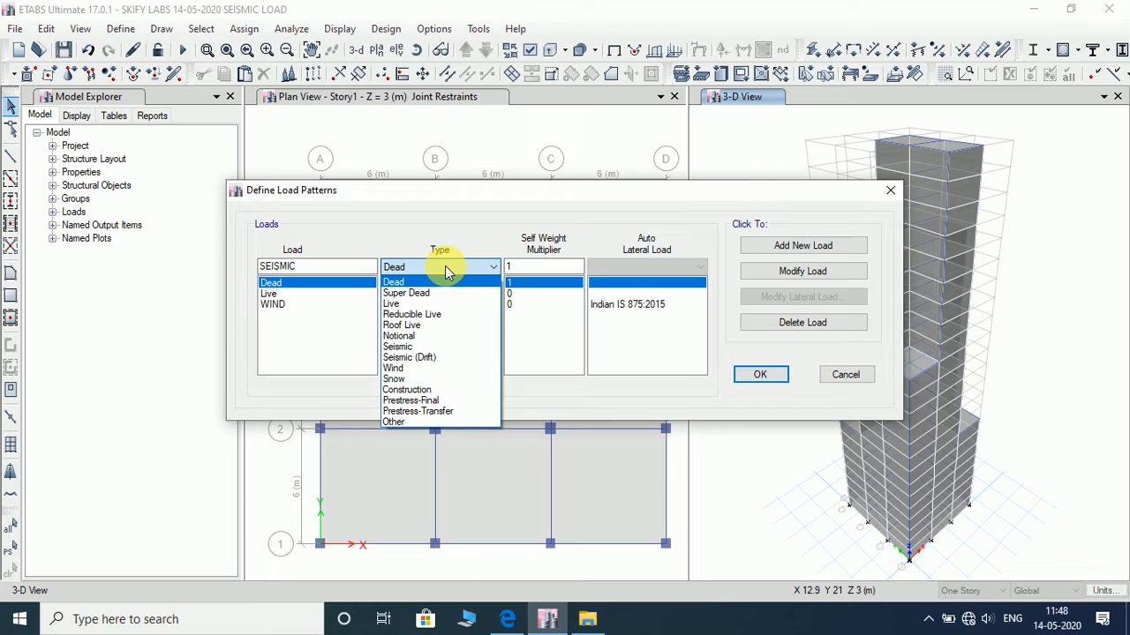
{"action": "left_click", "coordinate": [444, 345]}
{"action": "left_click", "coordinate": [640, 267]}
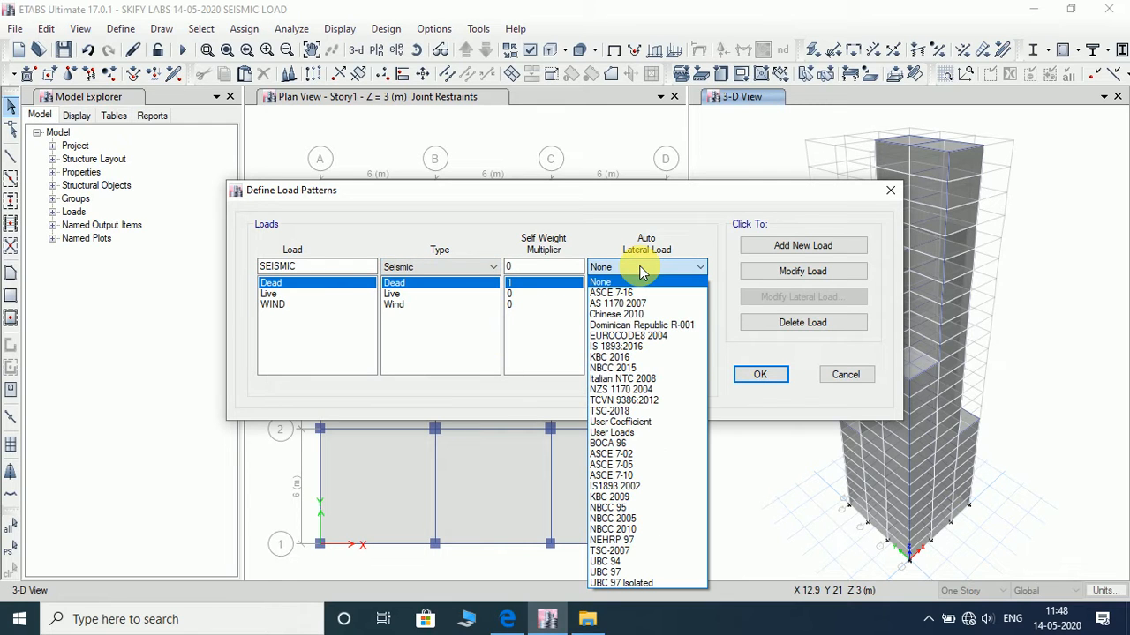
{"action": "left_click", "coordinate": [631, 346]}
{"action": "left_click", "coordinate": [779, 254]}
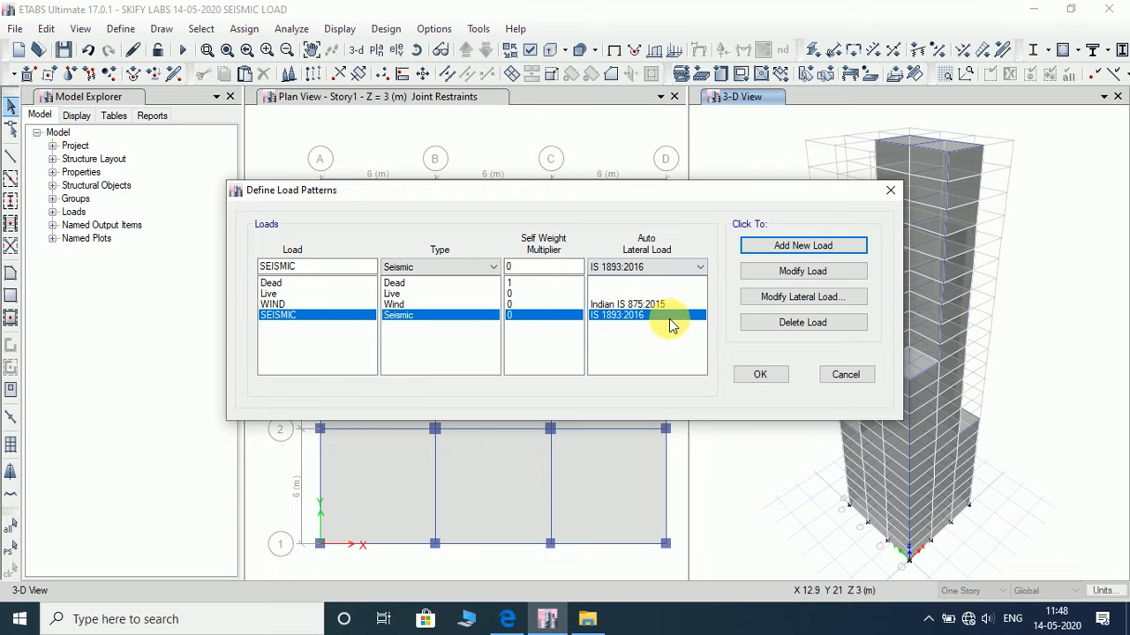
- Exclude all four plus and minus eccentricity cases from the SEISMIC lateral load, keeping only X Dir and Y Dir
{"action": "left_click", "coordinate": [772, 300]}
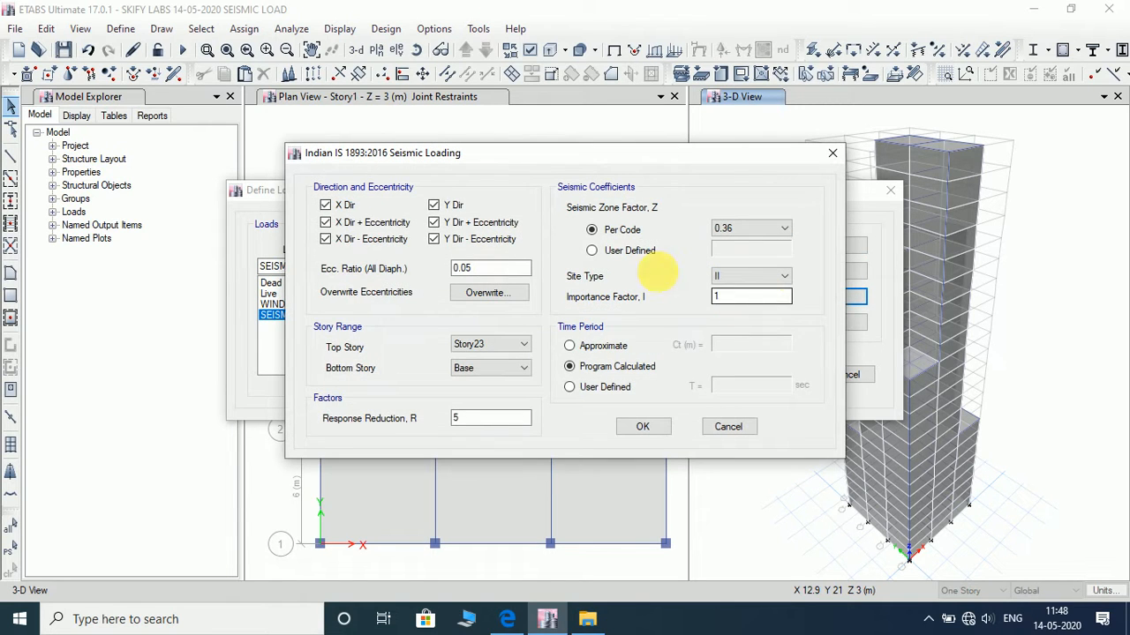
{"action": "left_click", "coordinate": [325, 223]}
{"action": "left_click", "coordinate": [478, 222]}
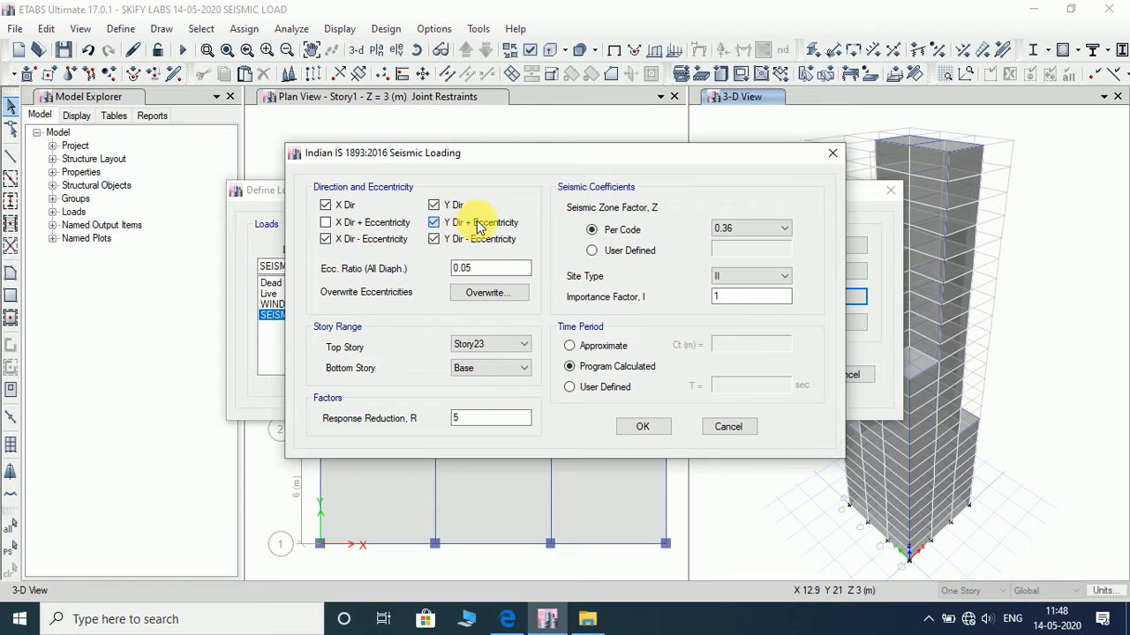
{"action": "left_click", "coordinate": [474, 239]}
{"action": "left_click", "coordinate": [327, 240]}
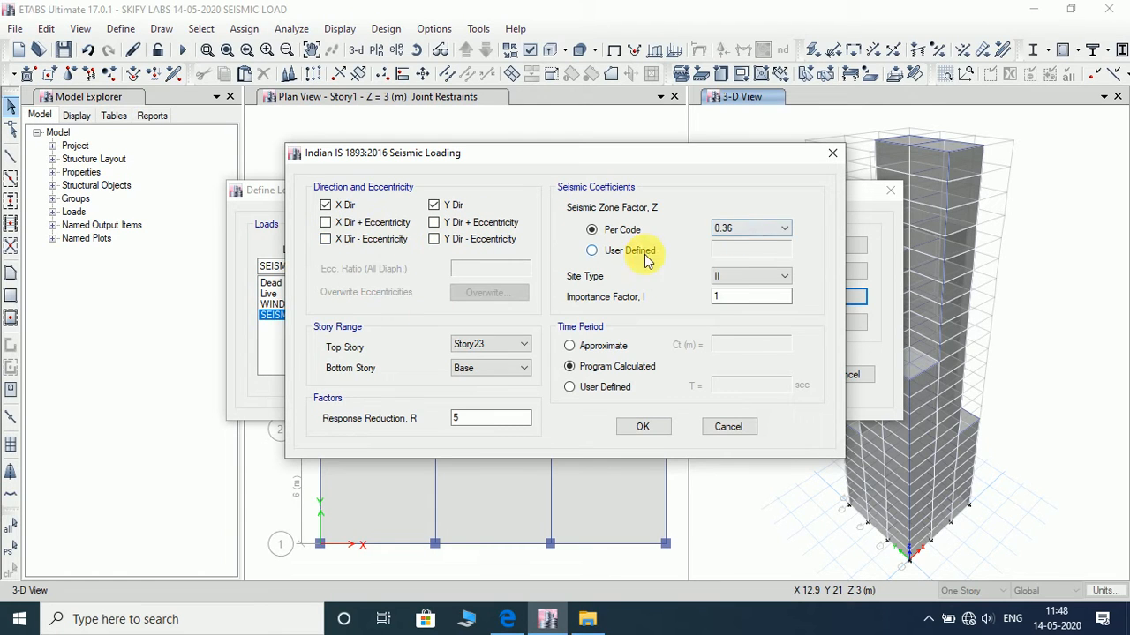
- Set the seismic zone factor to 0.1 per code with site type II, importance factor 1 and a program-calculated time period
{"action": "left_click", "coordinate": [737, 230]}
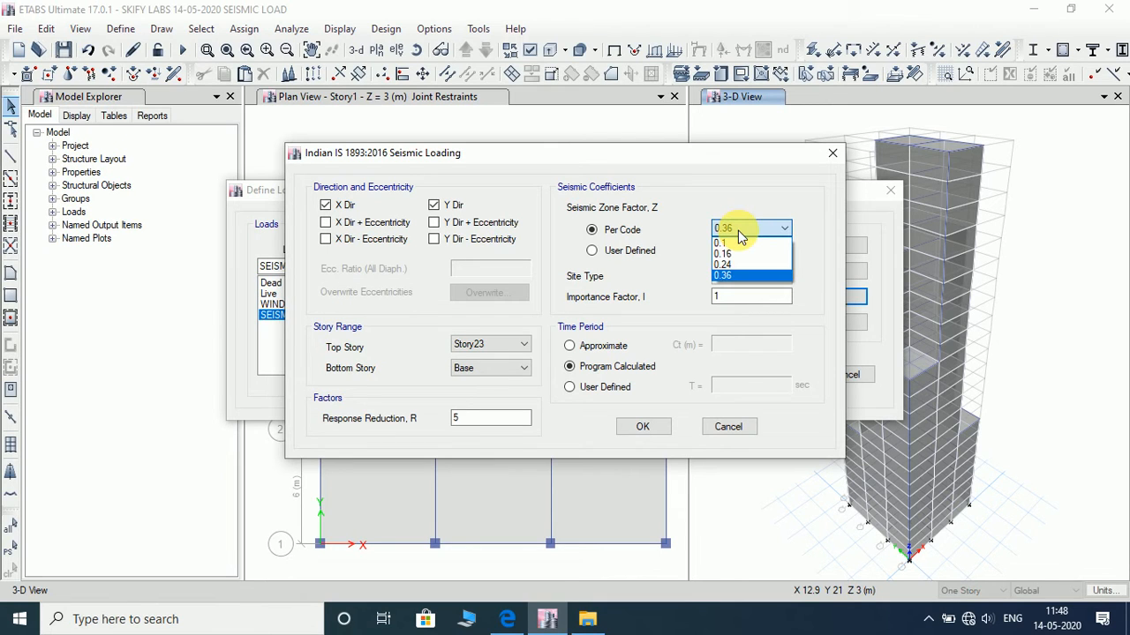
{"action": "left_click", "coordinate": [740, 244]}
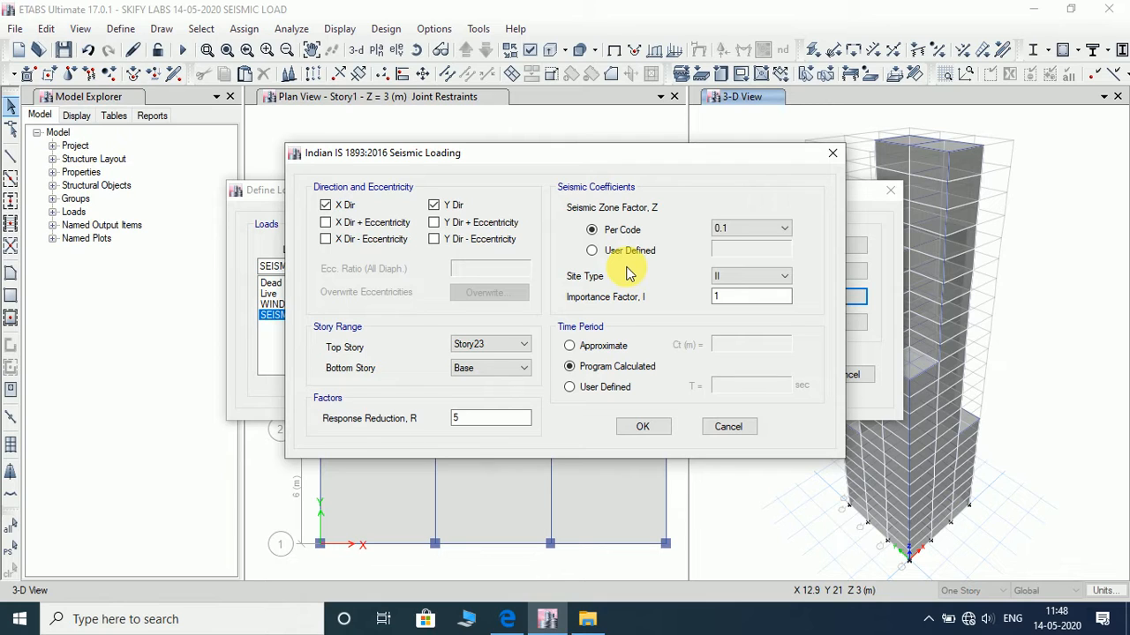
{"action": "left_click", "coordinate": [777, 276]}
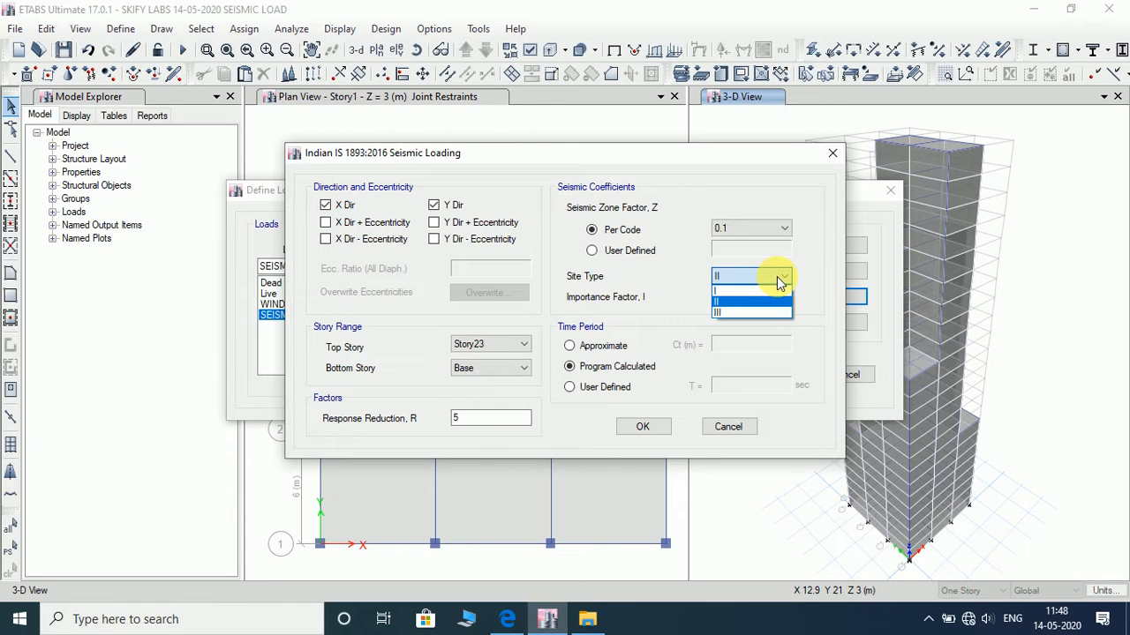
{"action": "left_click", "coordinate": [765, 303]}
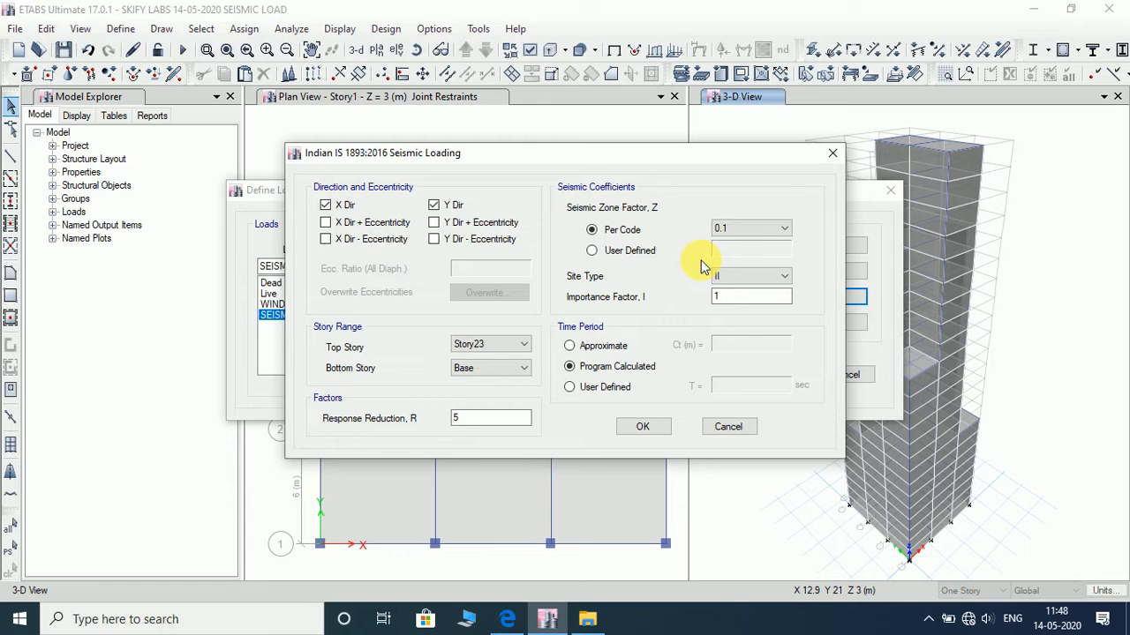
{"action": "left_click", "coordinate": [726, 298]}
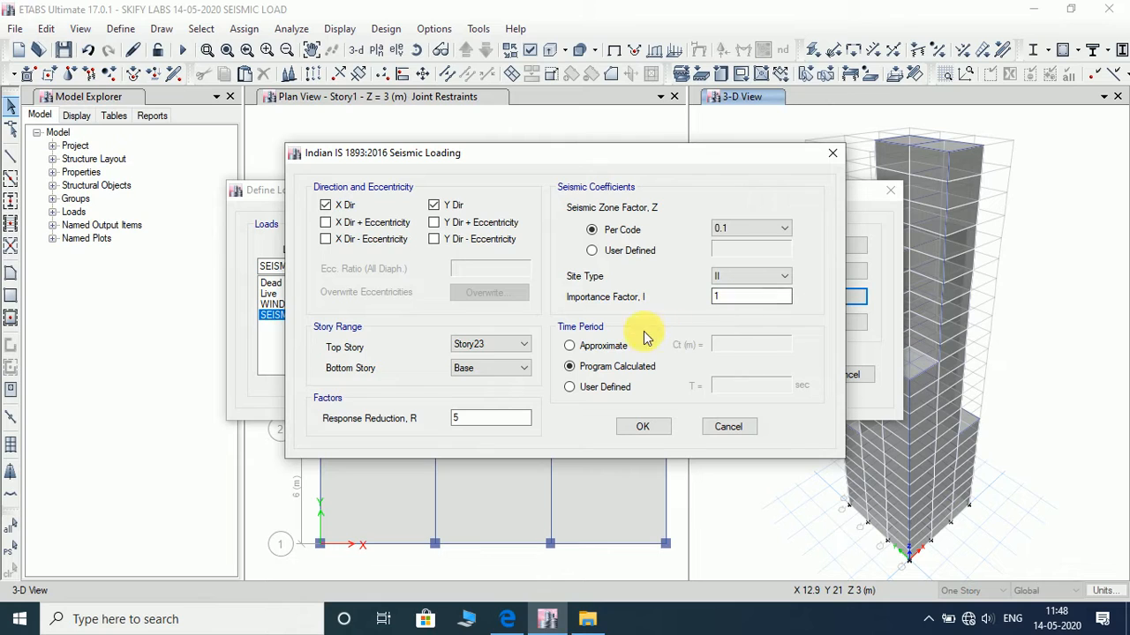
{"action": "left_click", "coordinate": [597, 368]}
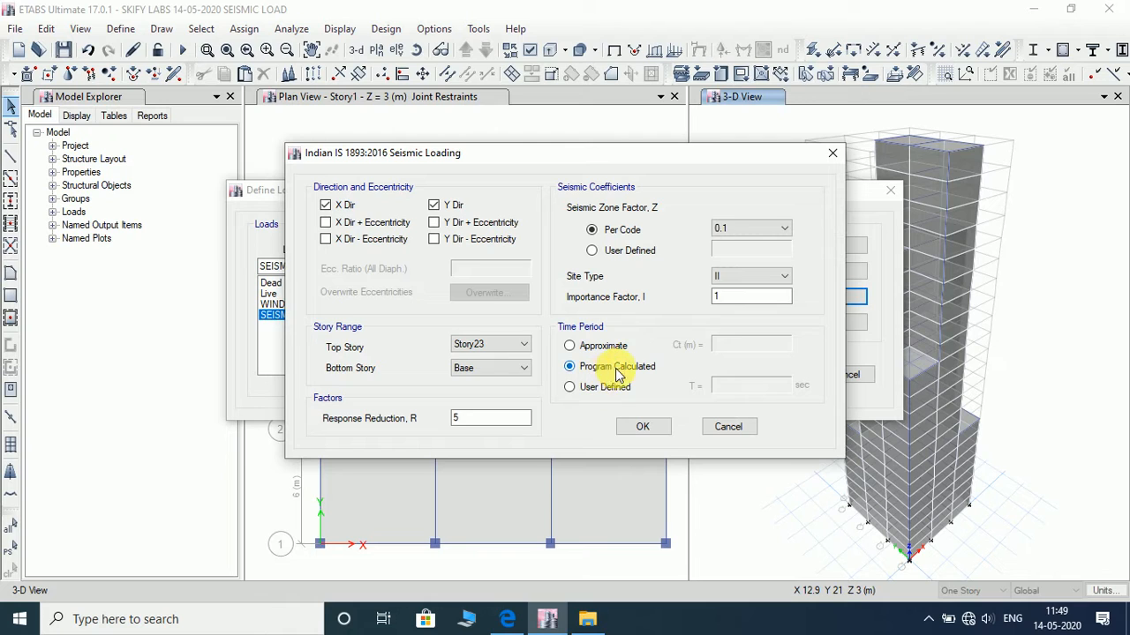
- Set the response reduction factor R to 3 and accept the seismic loading and load patterns
{"action": "double_click", "coordinate": [487, 421]}
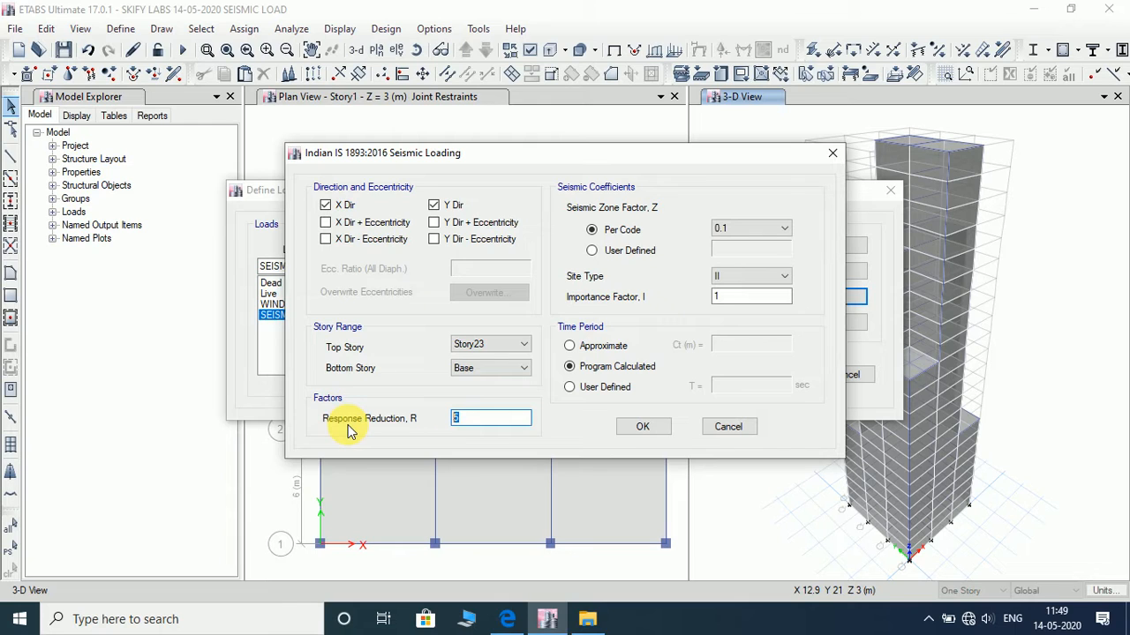
{"action": "type", "text": "3"}
{"action": "left_click", "coordinate": [657, 427]}
{"action": "left_click", "coordinate": [759, 374]}
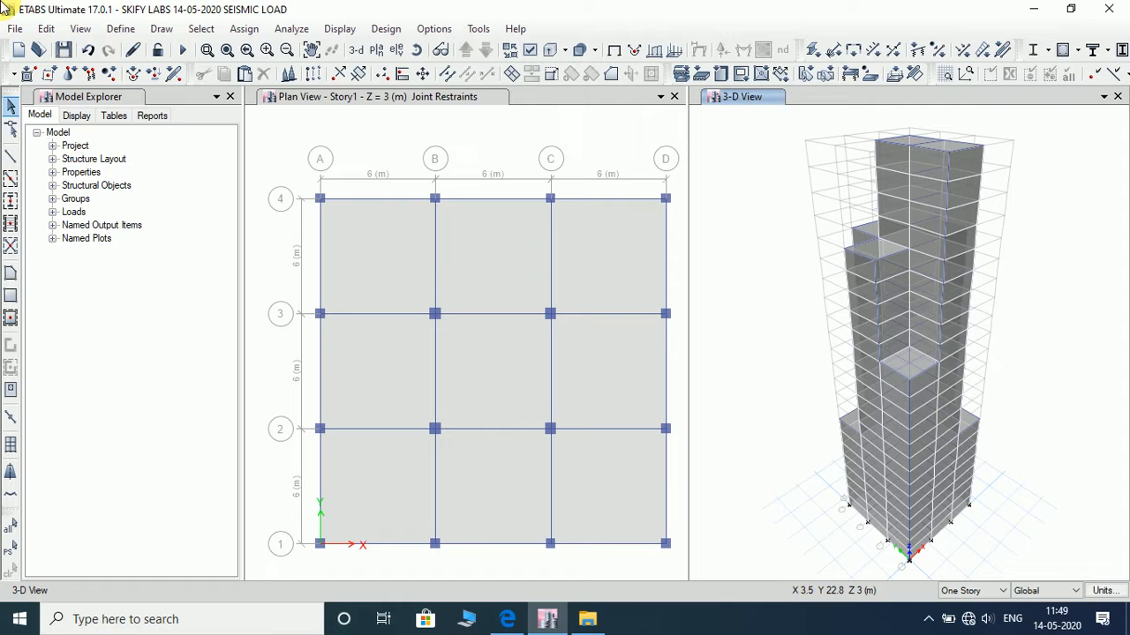
- Add the default load combinations for concrete frame design, converted to editable user combinations
{"action": "left_click", "coordinate": [121, 29]}
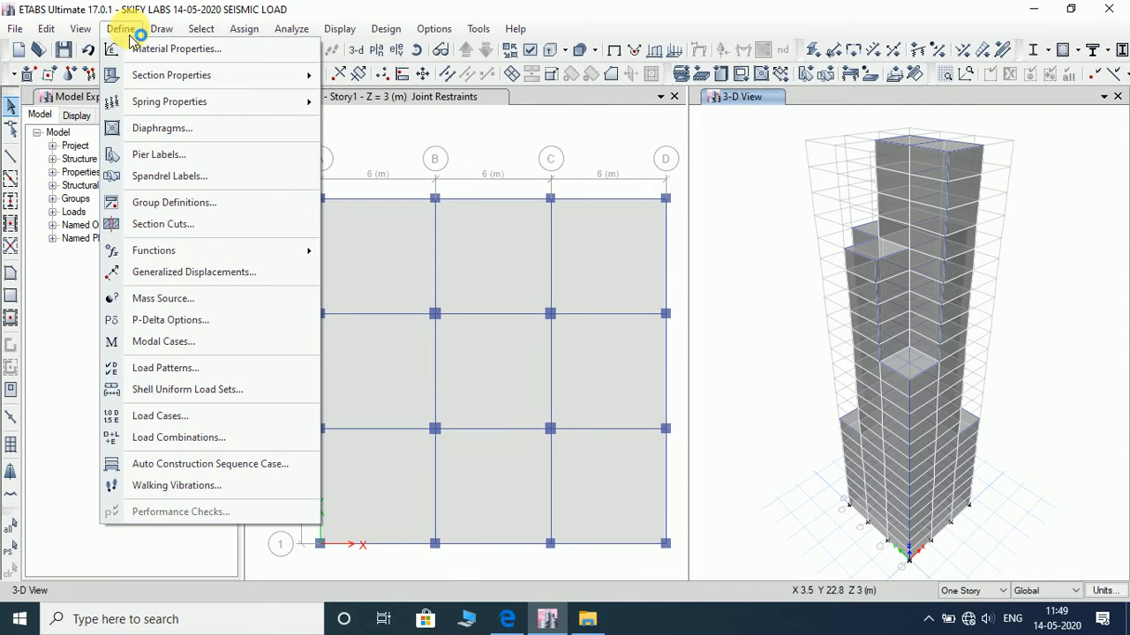
{"action": "left_click", "coordinate": [210, 443]}
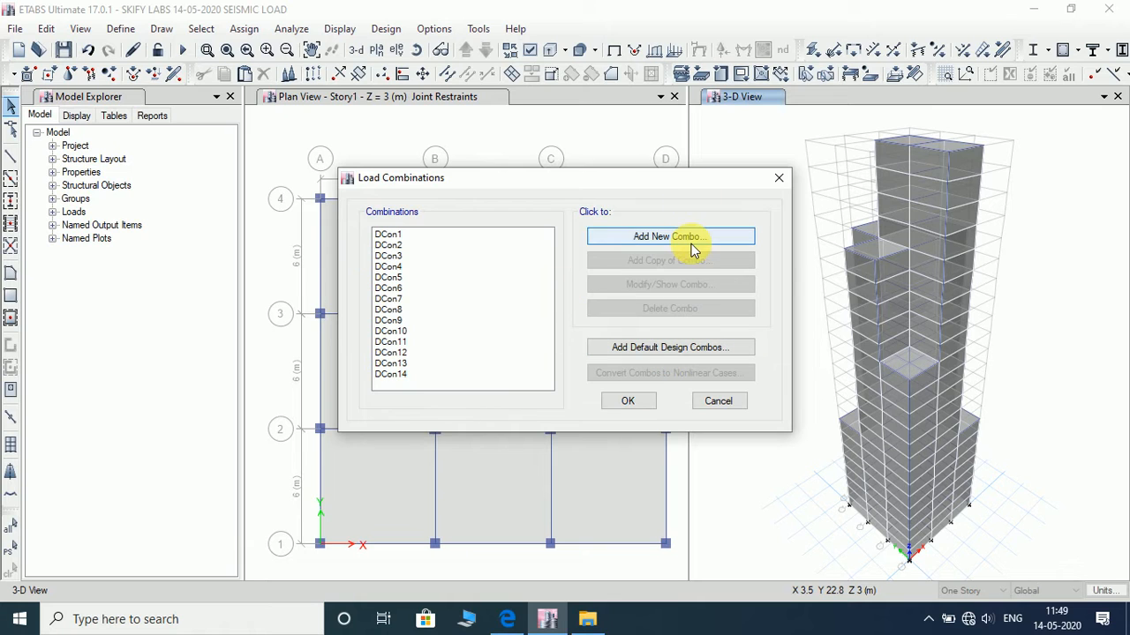
{"action": "left_click", "coordinate": [667, 352]}
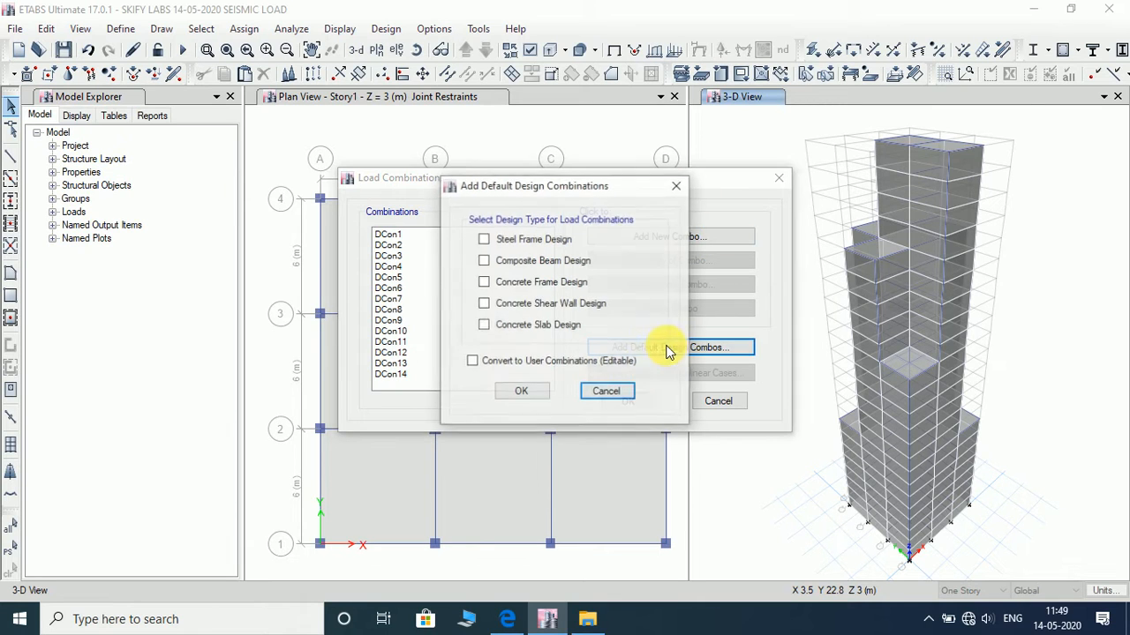
{"action": "left_click", "coordinate": [524, 287]}
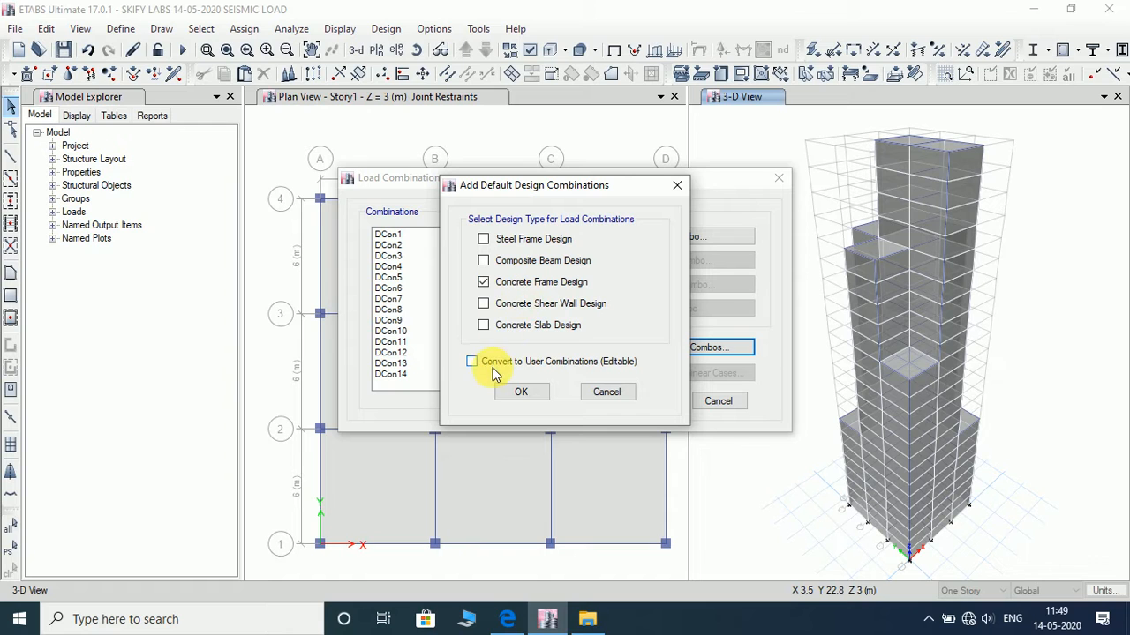
{"action": "left_click", "coordinate": [520, 392]}
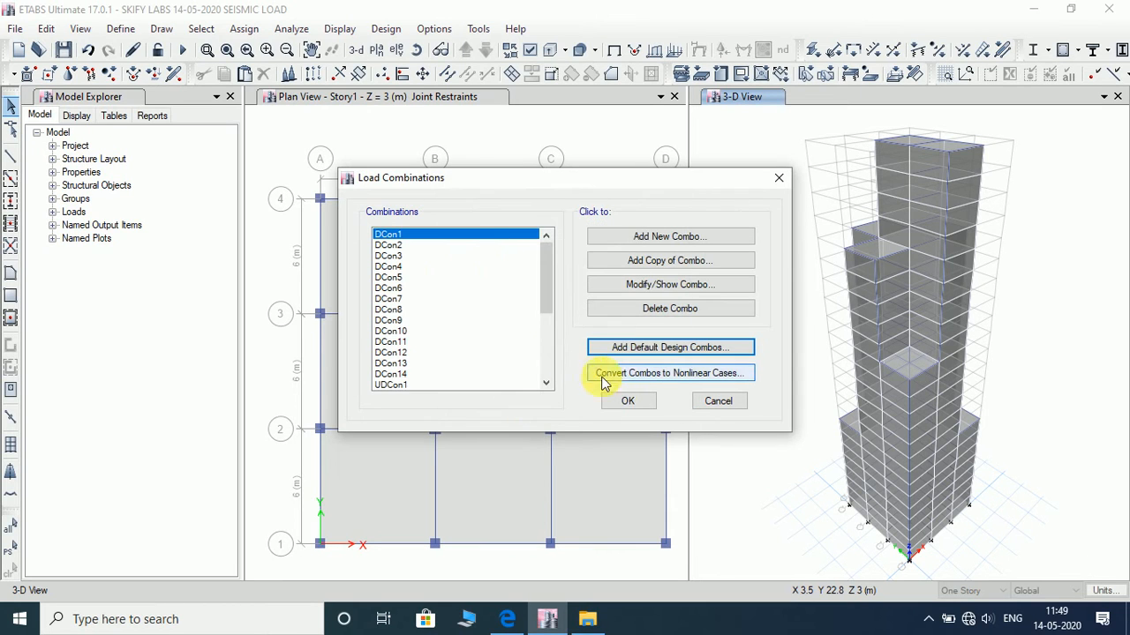
{"action": "left_click", "coordinate": [626, 401]}
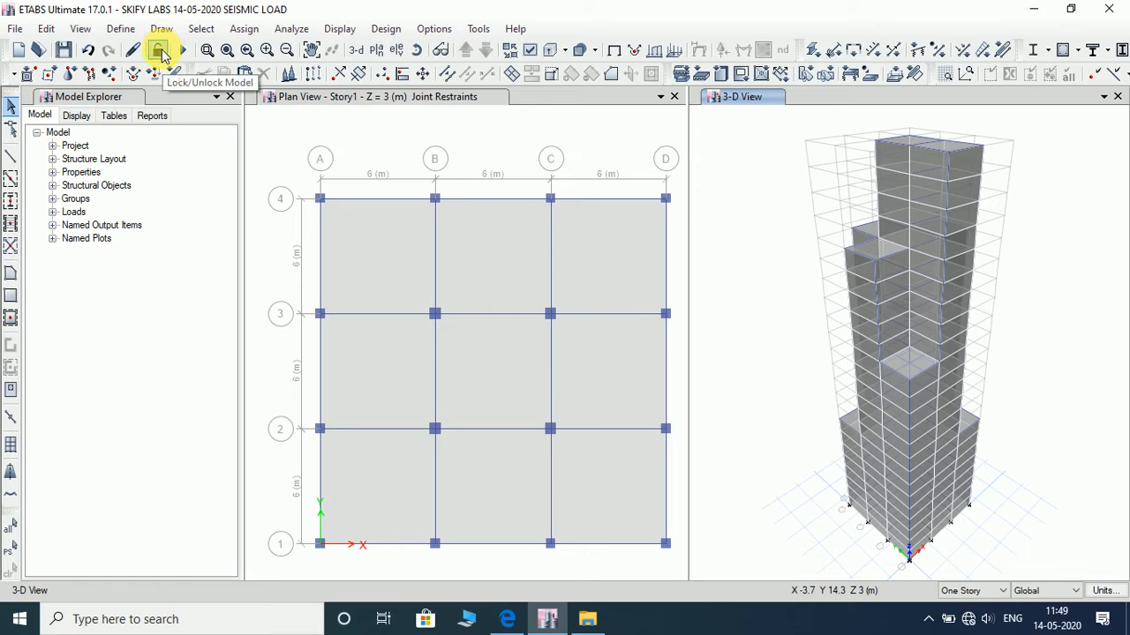
- Lock the model, set the WIND load case to Do Not Run and run the analysis for the remaining cases
{"action": "left_click", "coordinate": [159, 51]}
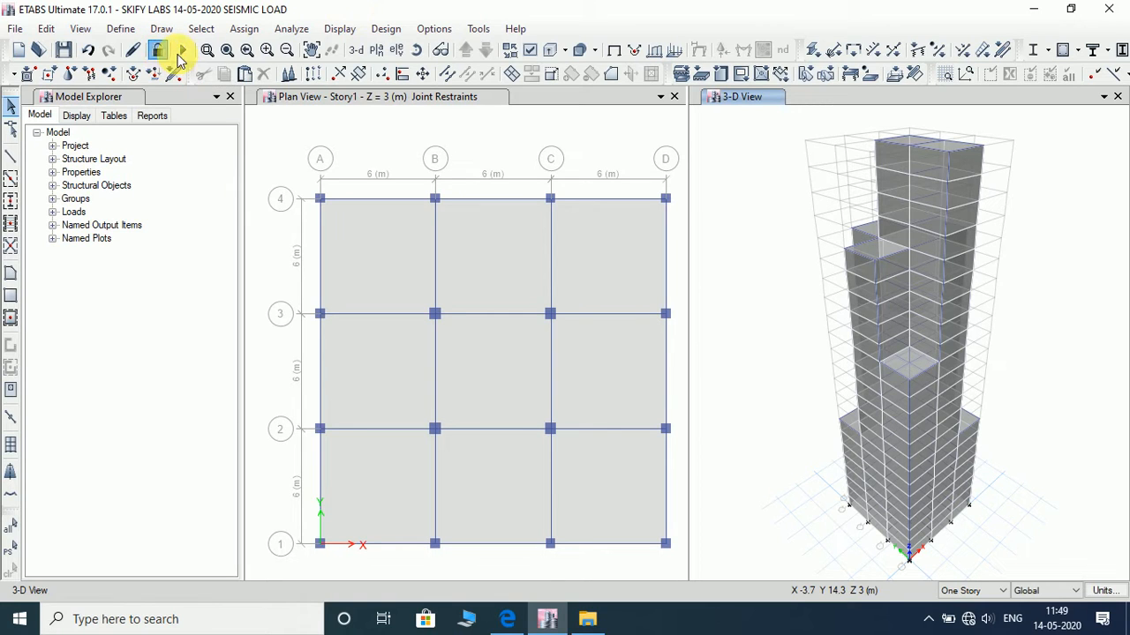
{"action": "left_click", "coordinate": [299, 30]}
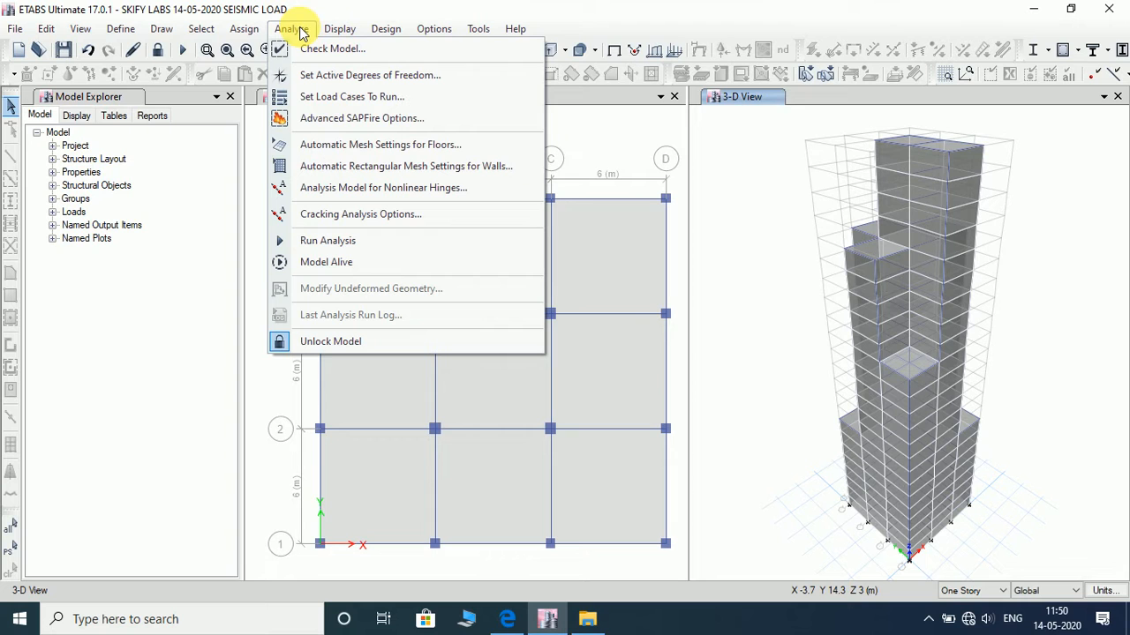
{"action": "left_click", "coordinate": [345, 98]}
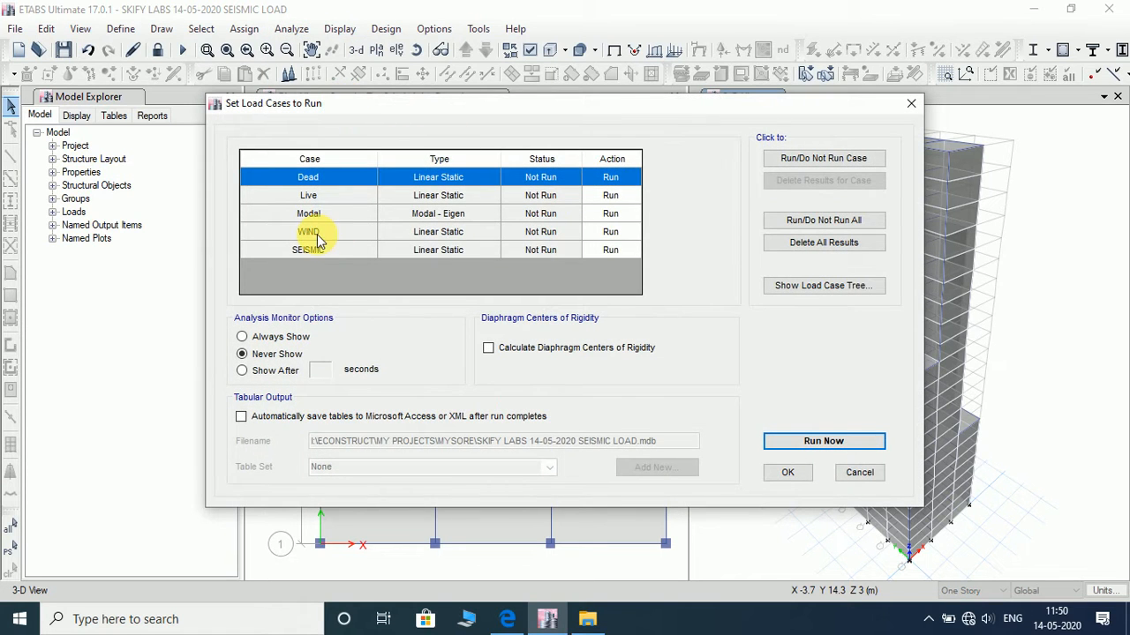
{"action": "left_click", "coordinate": [617, 231]}
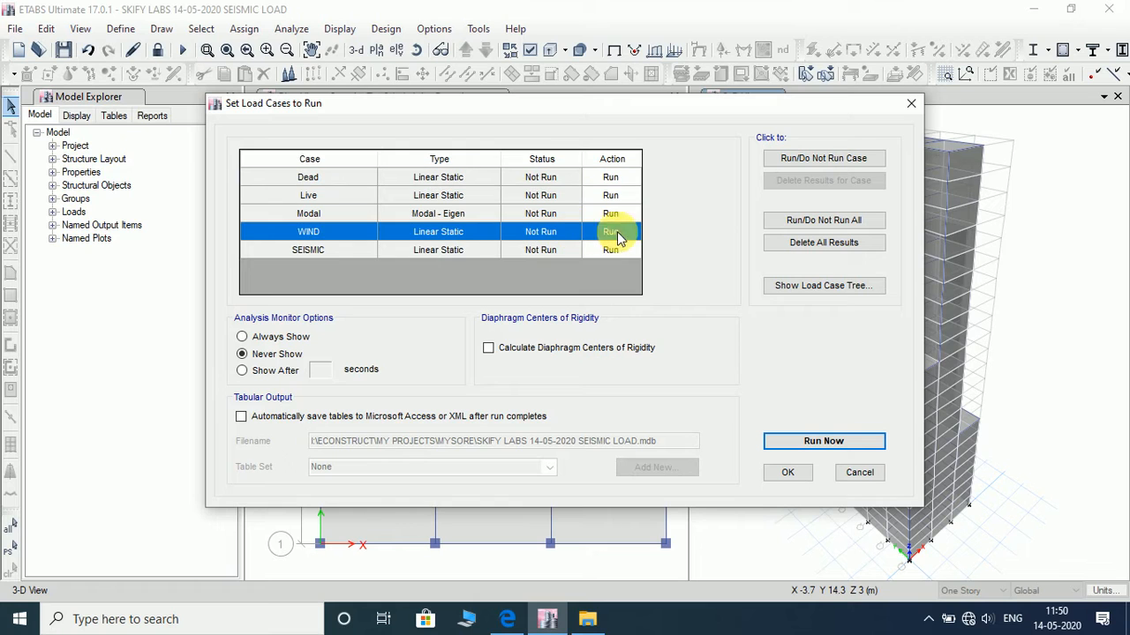
{"action": "left_click", "coordinate": [854, 158]}
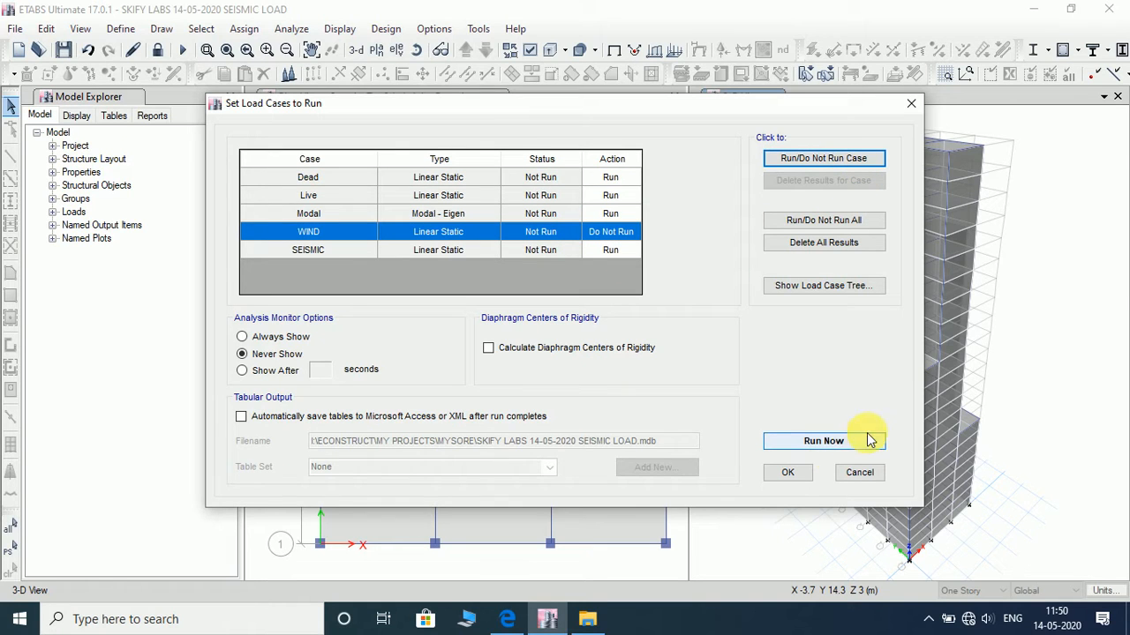
{"action": "left_click", "coordinate": [789, 474]}
{"action": "left_click", "coordinate": [182, 49]}
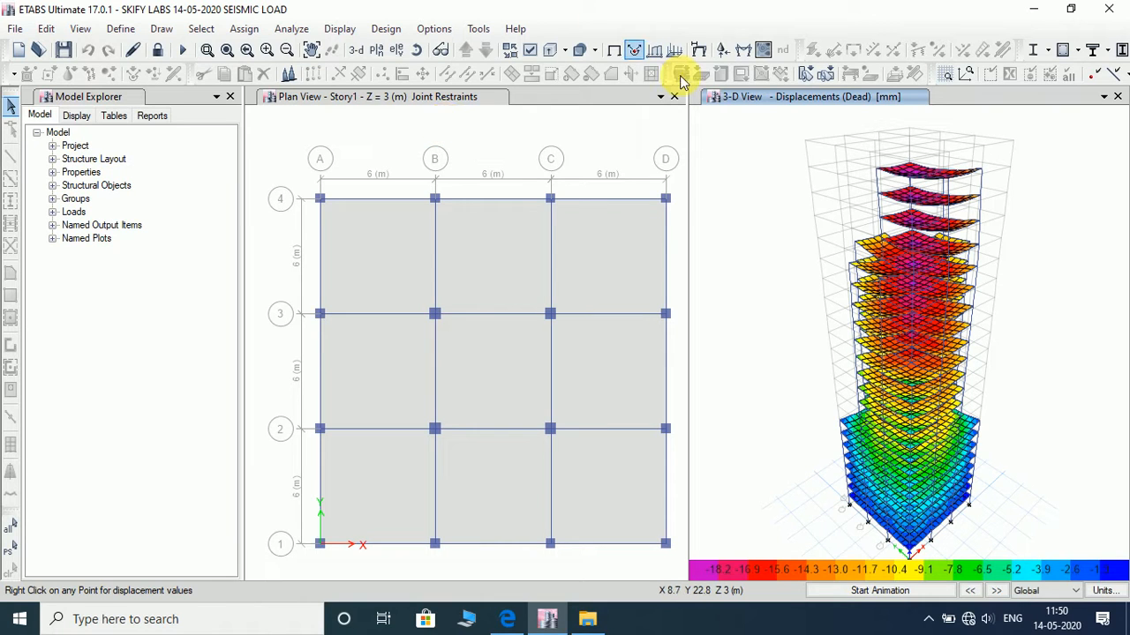
- Review the concrete frame design preferences for IS 456:2000 without changing them
{"action": "left_click", "coordinate": [385, 29]}
{"action": "mouse_move", "coordinate": [441, 73]}
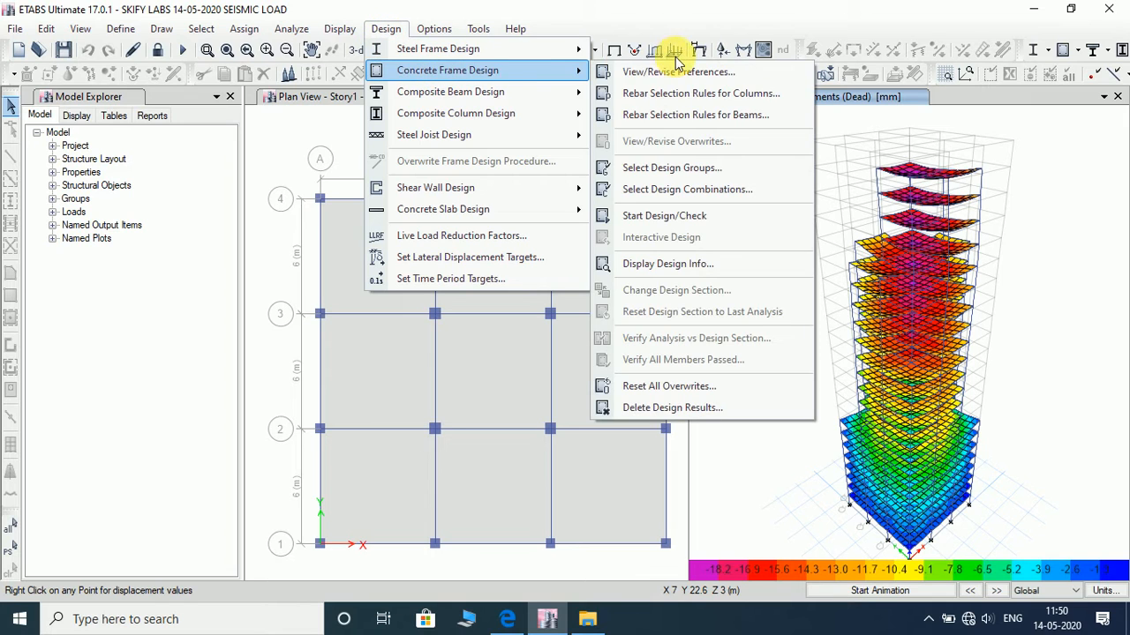
{"action": "left_click", "coordinate": [617, 72]}
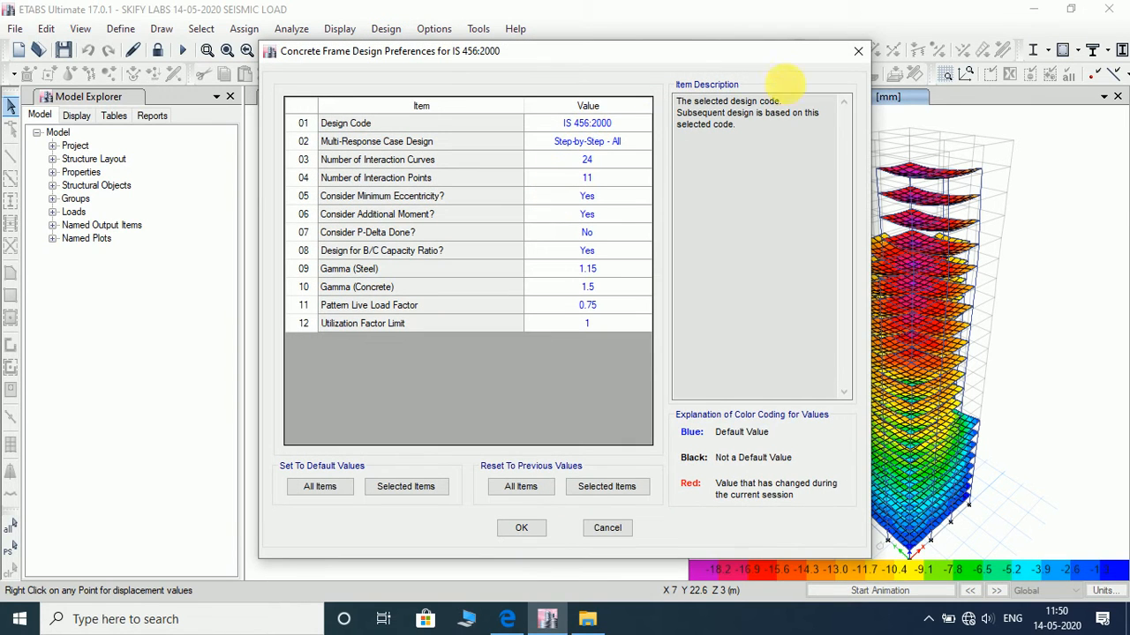
{"action": "left_click", "coordinate": [864, 49]}
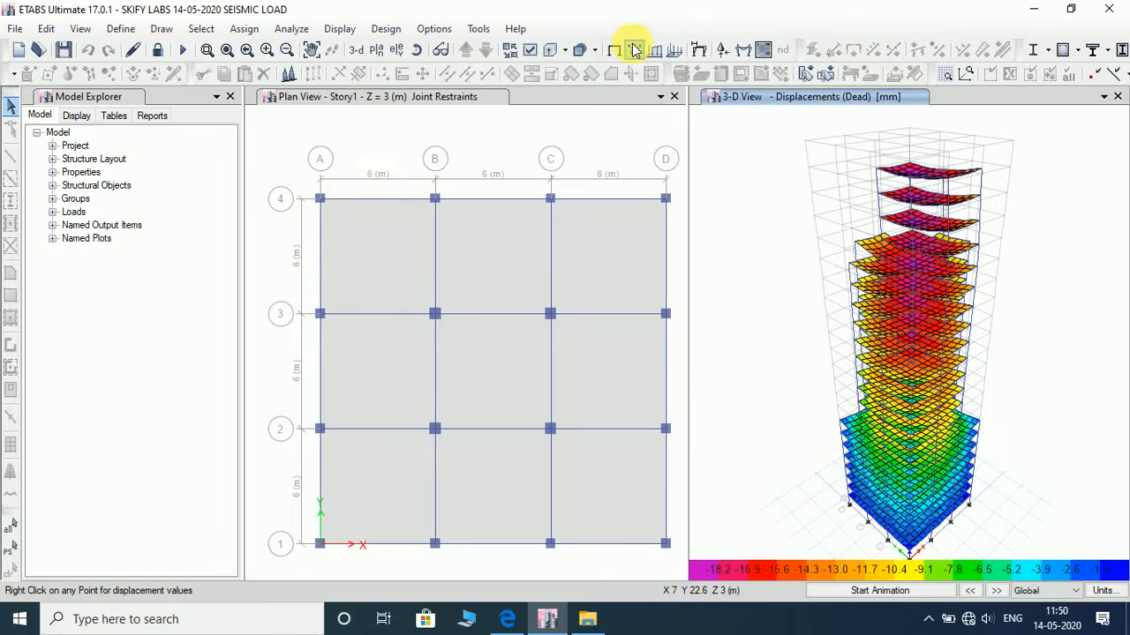
- Run the concrete frame design check and verify whether all members passed
{"action": "left_click", "coordinate": [397, 29]}
{"action": "mouse_move", "coordinate": [429, 72]}
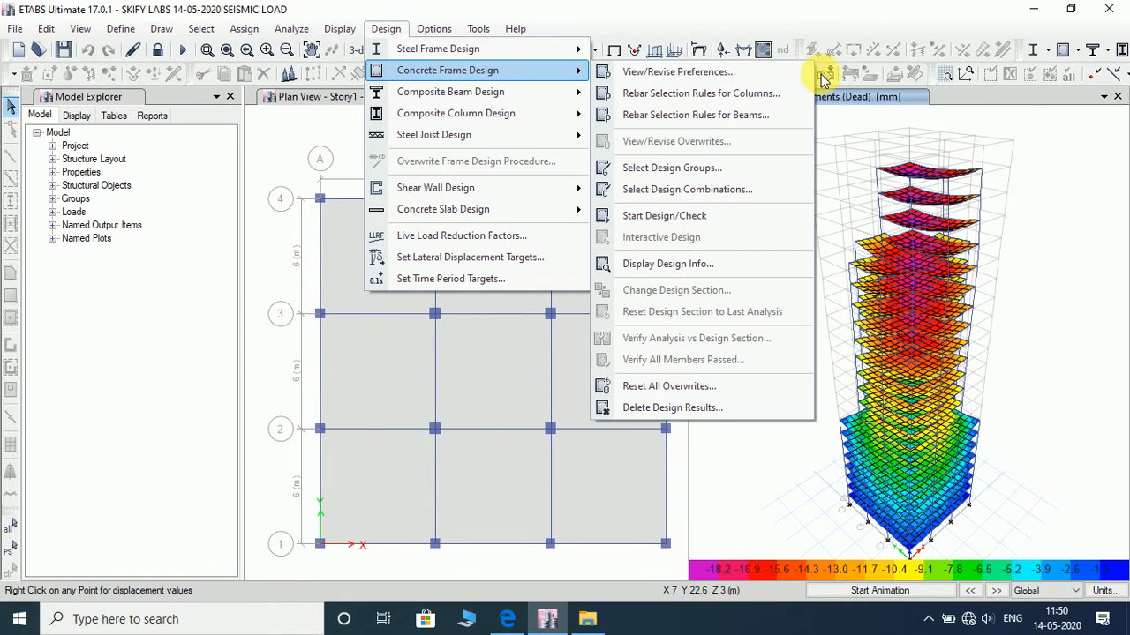
{"action": "left_click", "coordinate": [742, 230]}
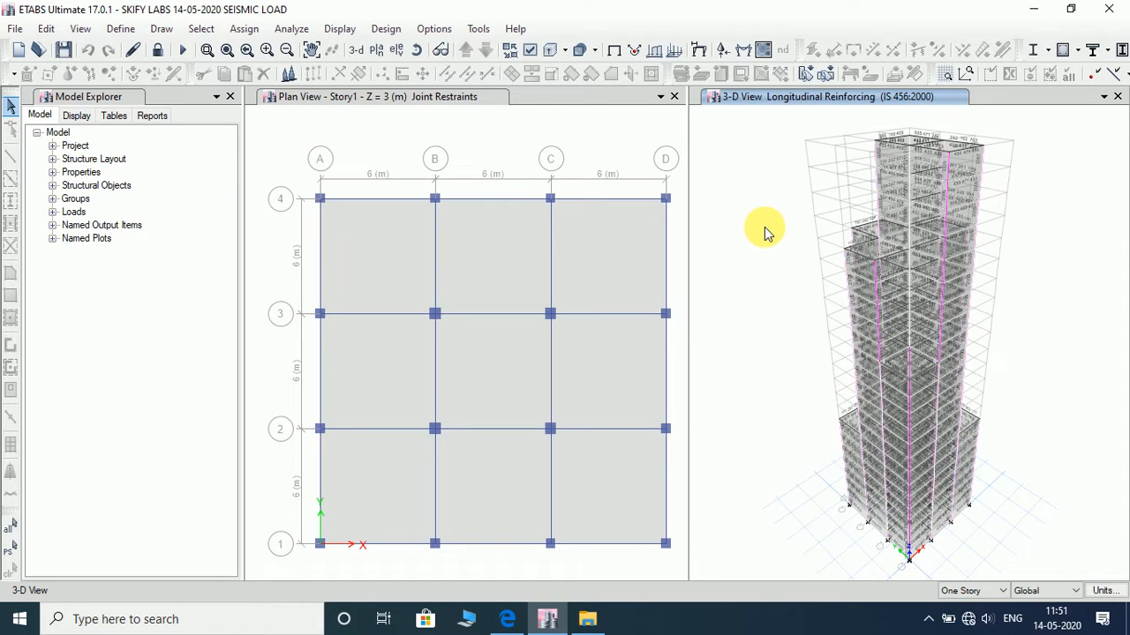
{"action": "left_click", "coordinate": [386, 28]}
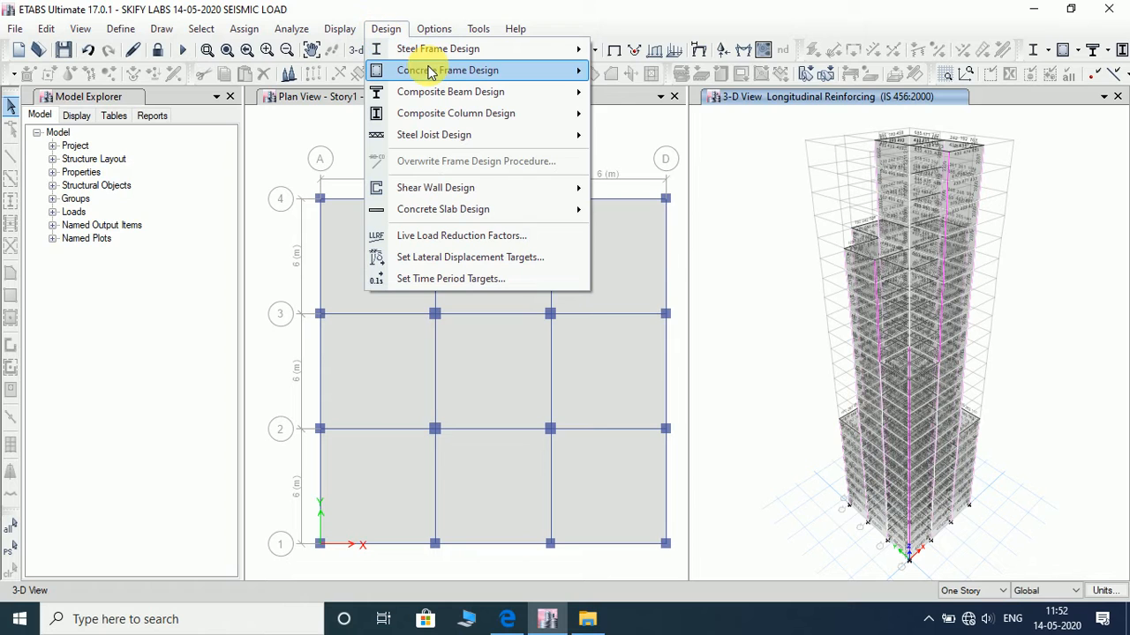
{"action": "mouse_move", "coordinate": [431, 70]}
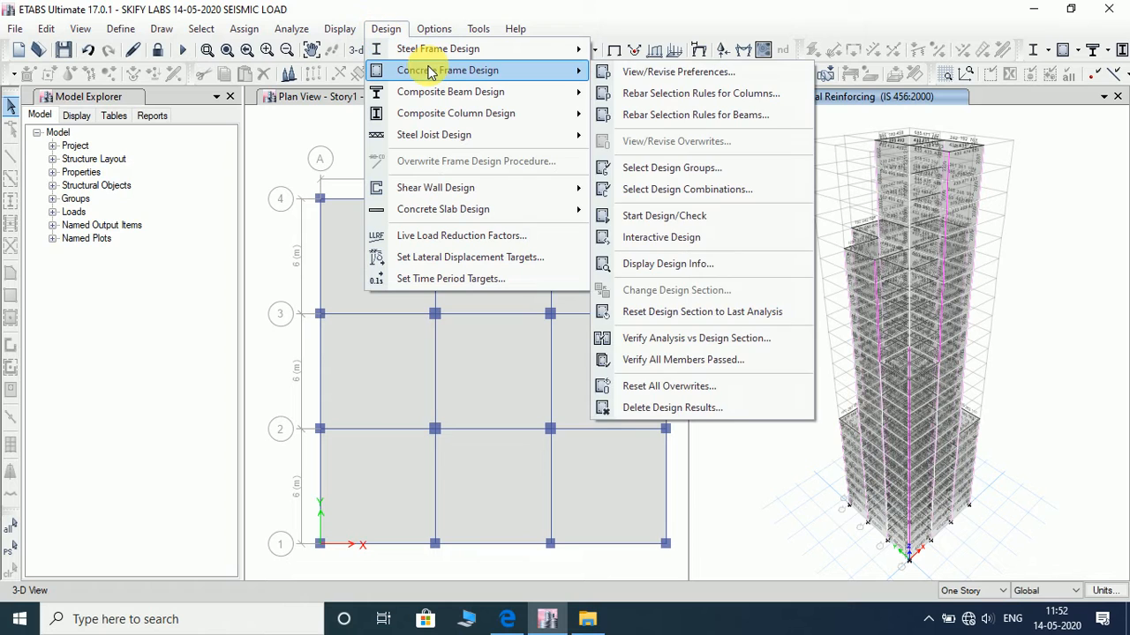
{"action": "left_click", "coordinate": [749, 361]}
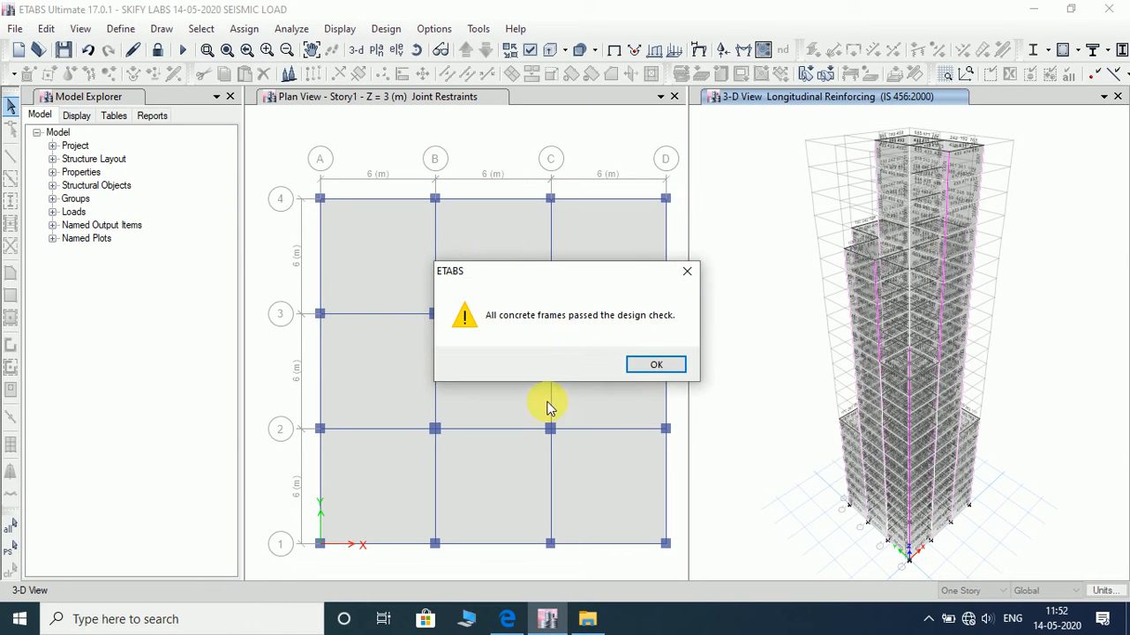
{"action": "left_click", "coordinate": [657, 367]}
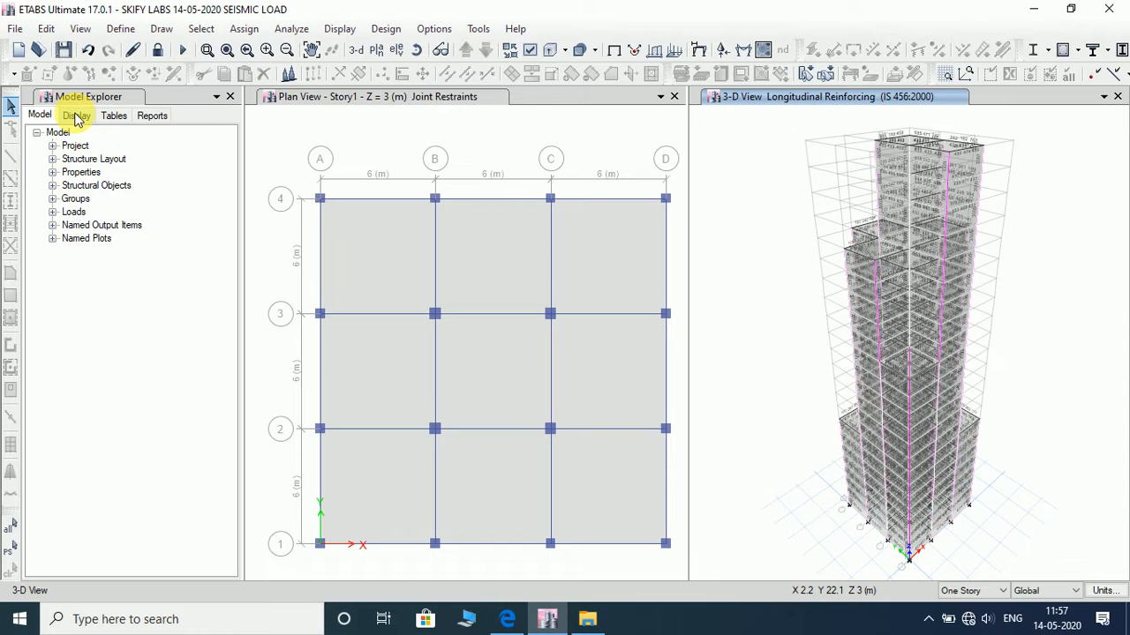
- Review the IS 1893:2016 lateral load settings of the SEISMIC load pattern
{"action": "left_click", "coordinate": [128, 37]}
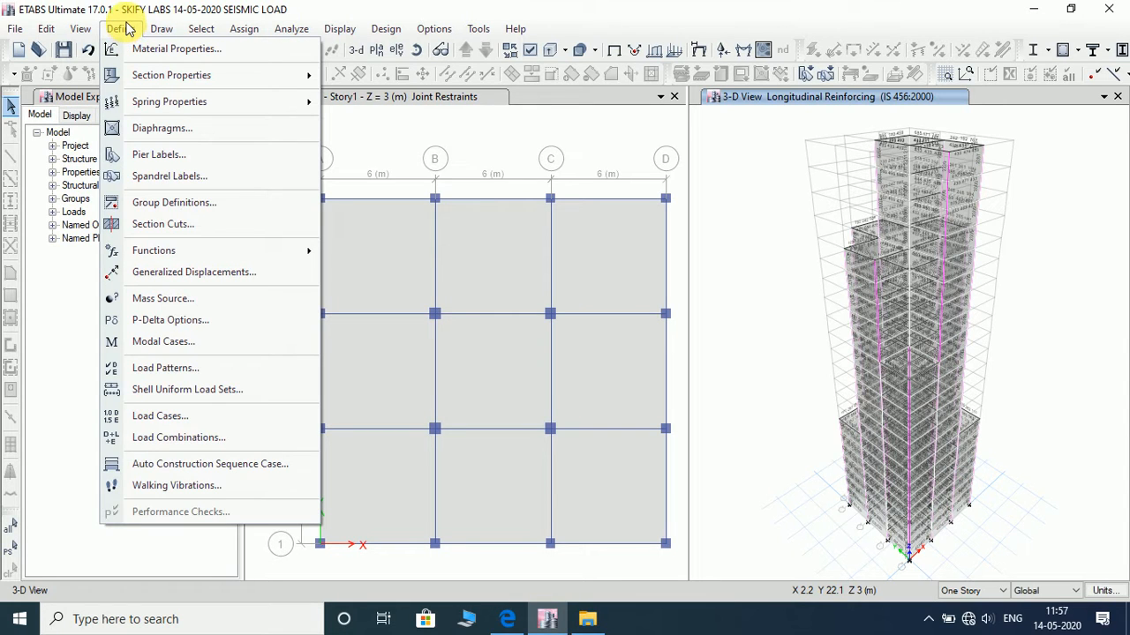
{"action": "left_click", "coordinate": [194, 368]}
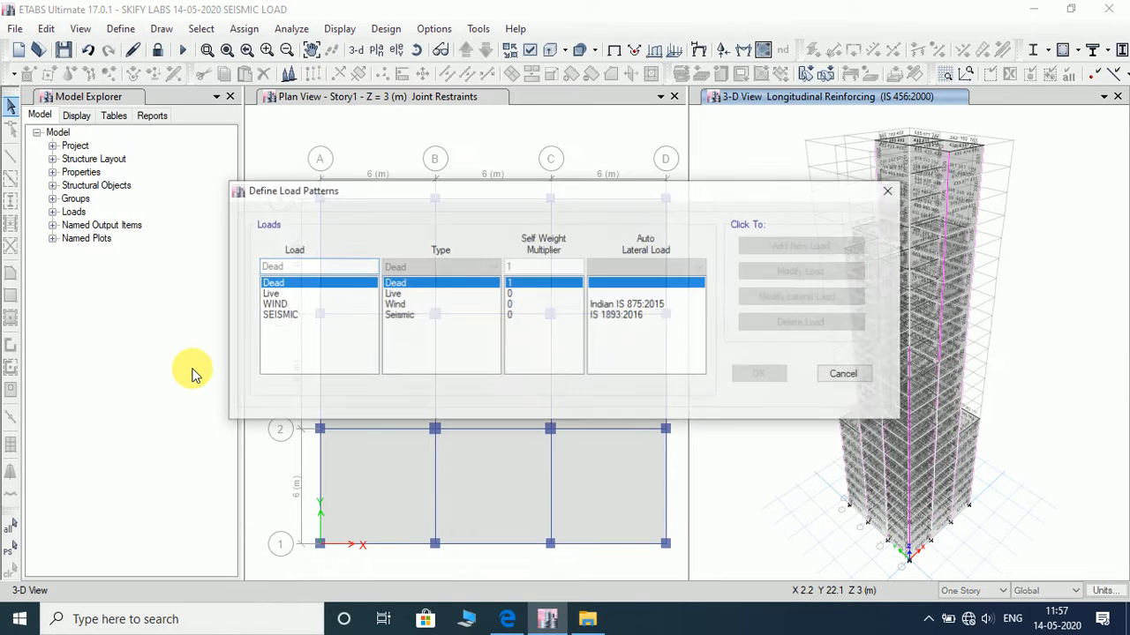
{"action": "left_click", "coordinate": [300, 315]}
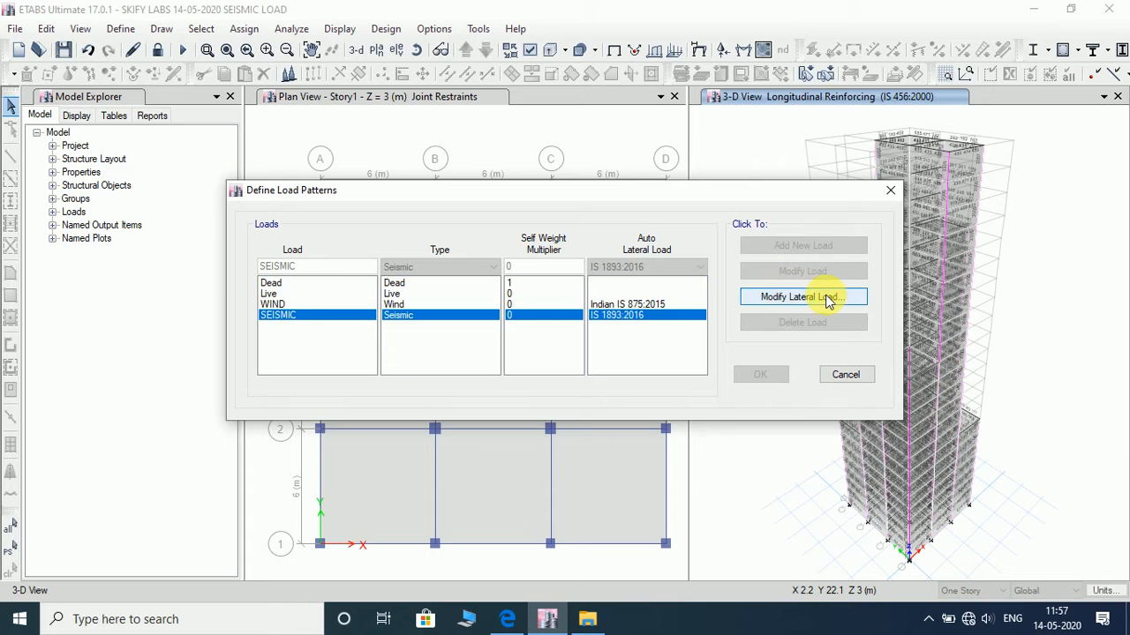
{"action": "left_click", "coordinate": [829, 297]}
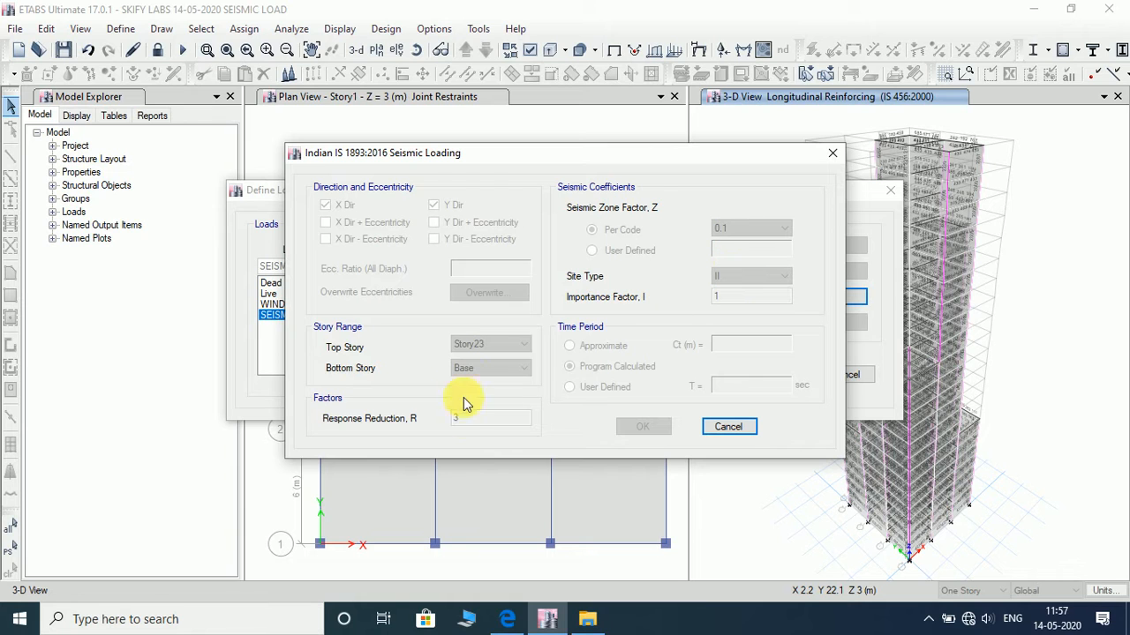
{"action": "left_click", "coordinate": [731, 431]}
{"action": "left_click", "coordinate": [852, 378]}
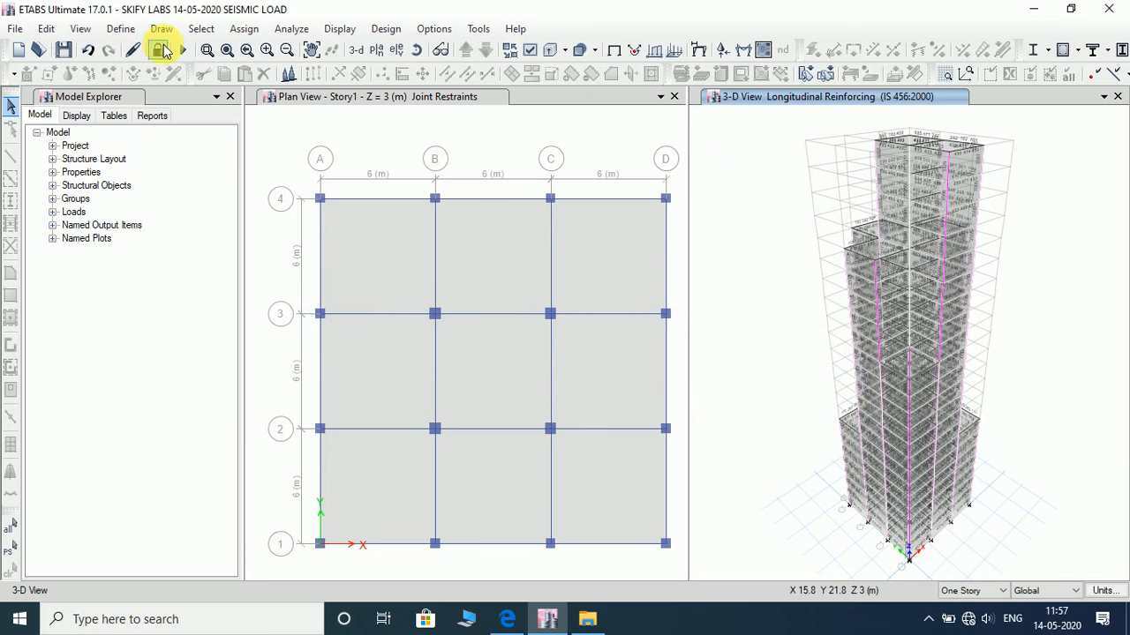
- Unlock the model and choose IS 1893:2016 as the type of response spectrum function to add
{"action": "left_click", "coordinate": [160, 51]}
{"action": "left_click", "coordinate": [593, 367]}
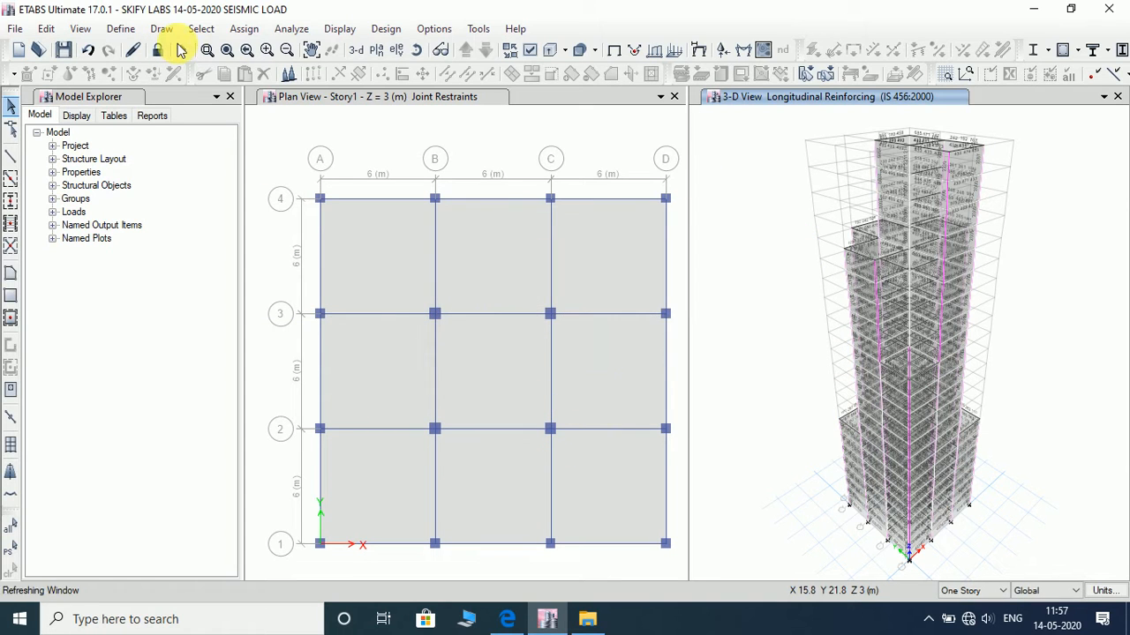
{"action": "left_click", "coordinate": [122, 29]}
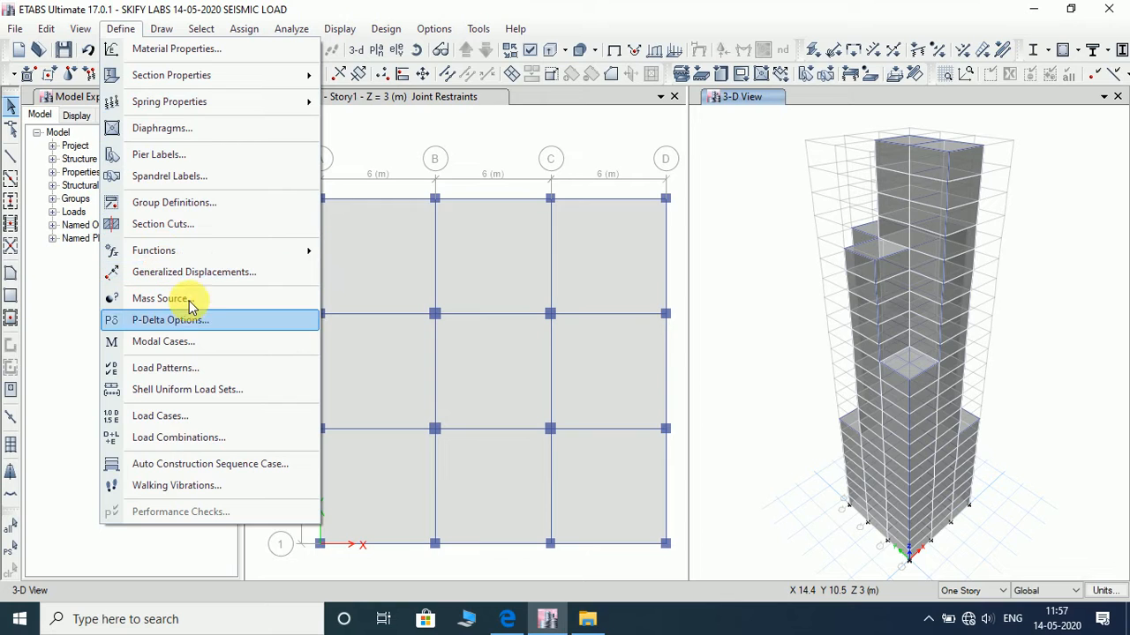
{"action": "mouse_move", "coordinate": [199, 259]}
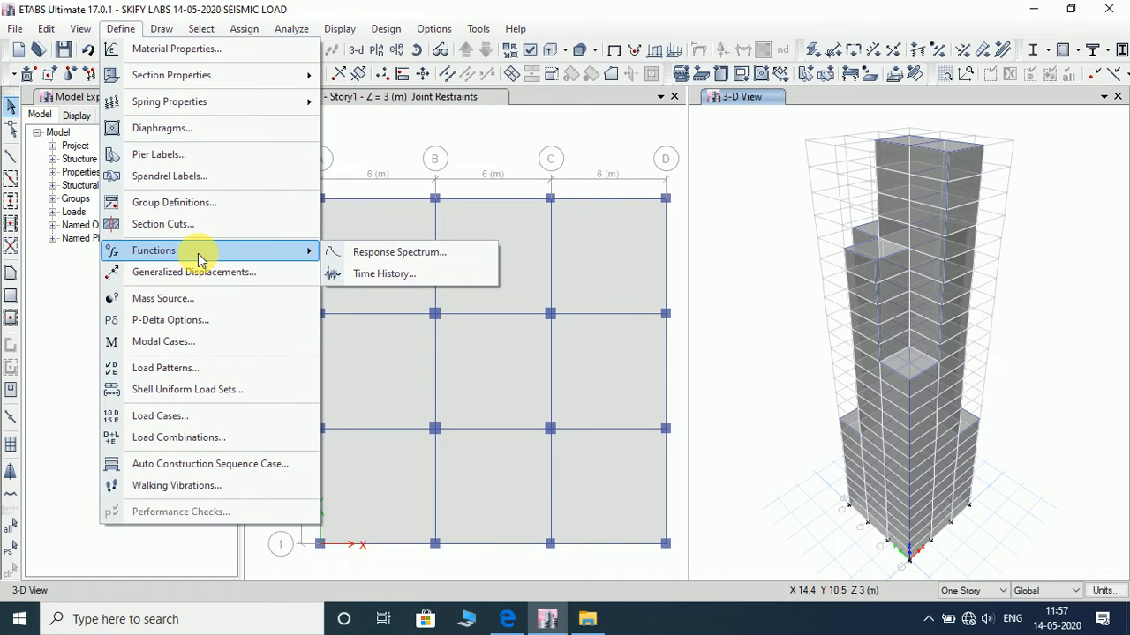
{"action": "left_click", "coordinate": [398, 254]}
{"action": "left_click", "coordinate": [694, 241]}
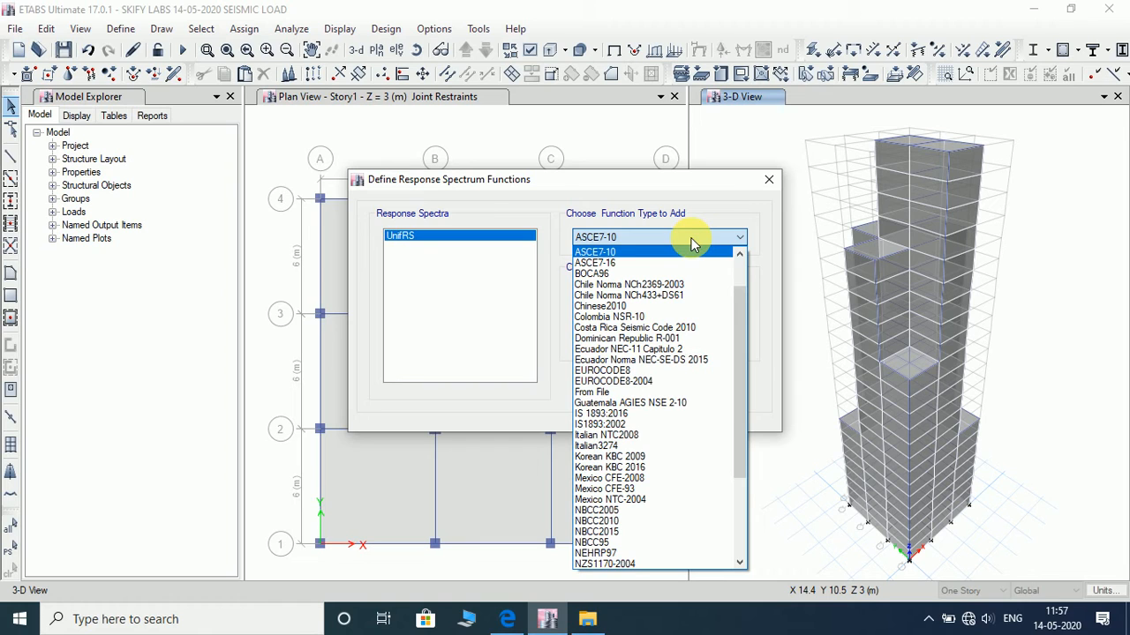
{"action": "left_click", "coordinate": [616, 415]}
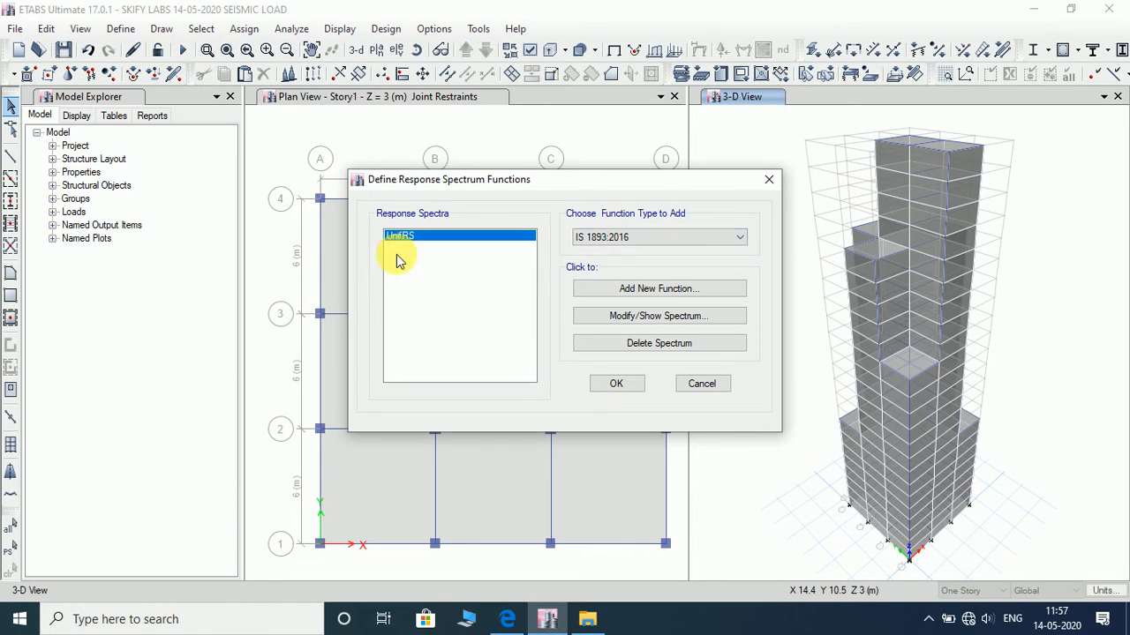
- Check the definition of the existing UnifRS response spectrum and delete that spectrum
{"action": "left_click", "coordinate": [648, 318]}
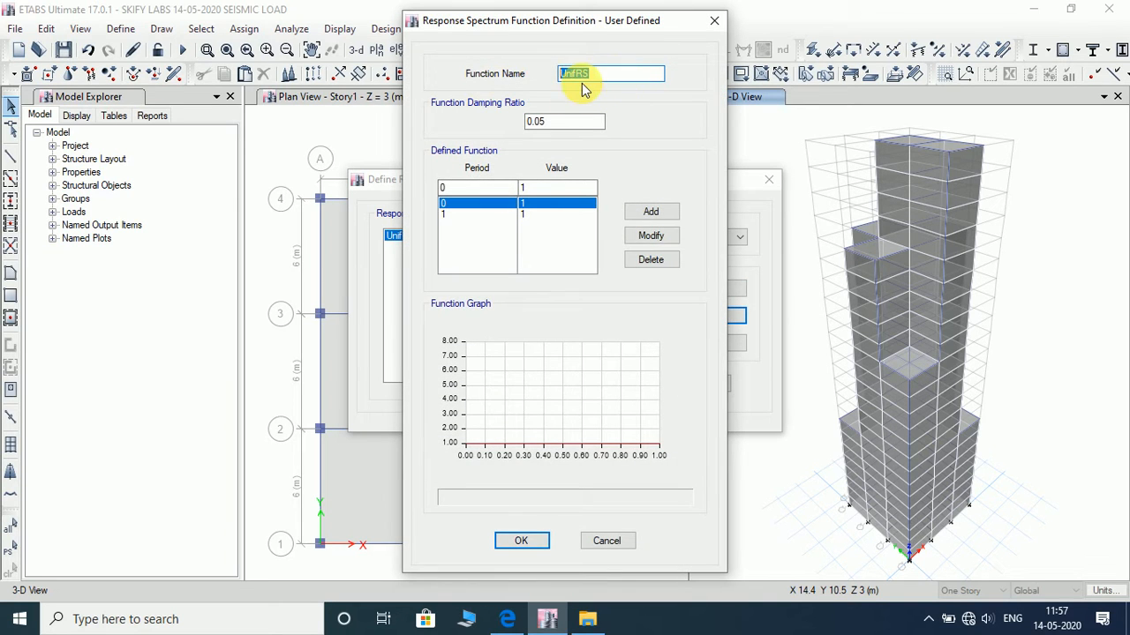
{"action": "left_click", "coordinate": [713, 20]}
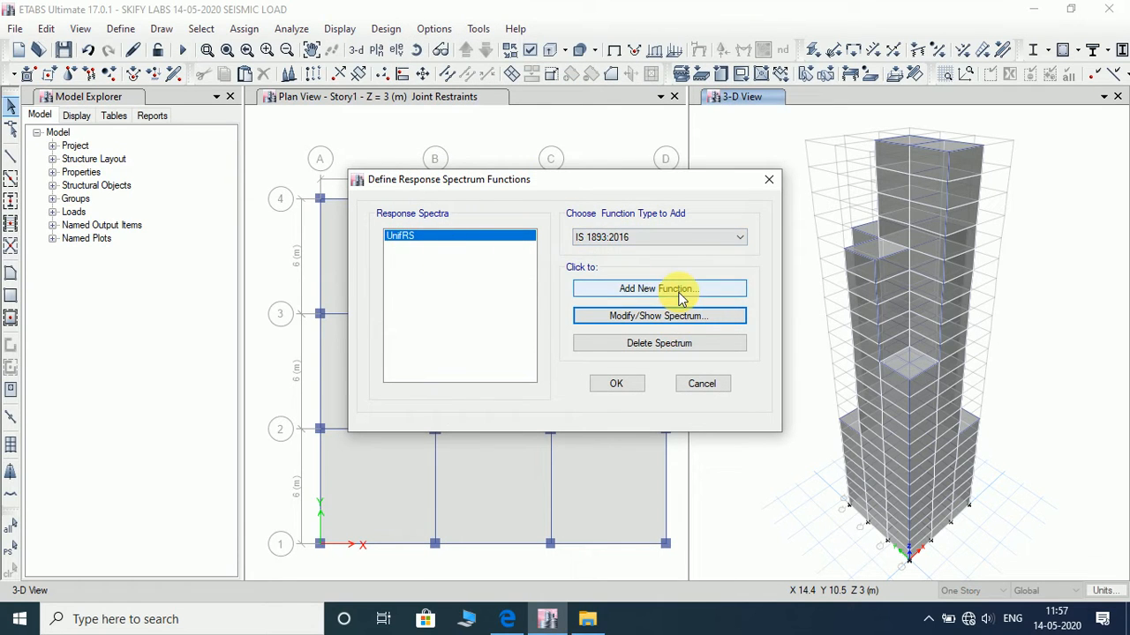
{"action": "left_click", "coordinate": [489, 317]}
{"action": "left_click", "coordinate": [640, 345]}
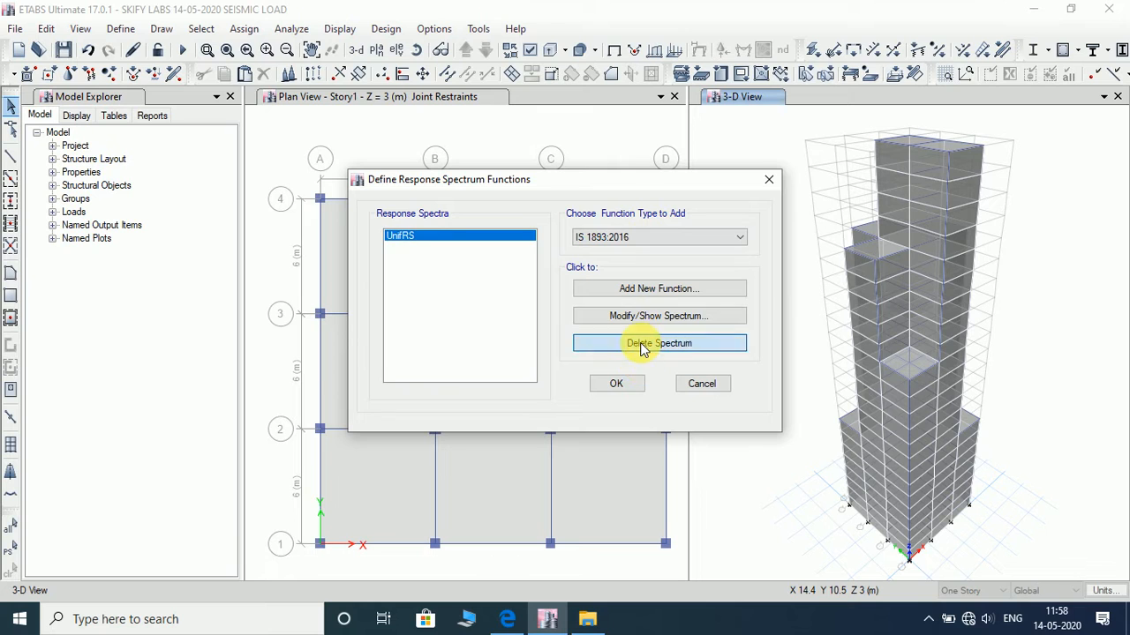
{"action": "left_click", "coordinate": [623, 287]}
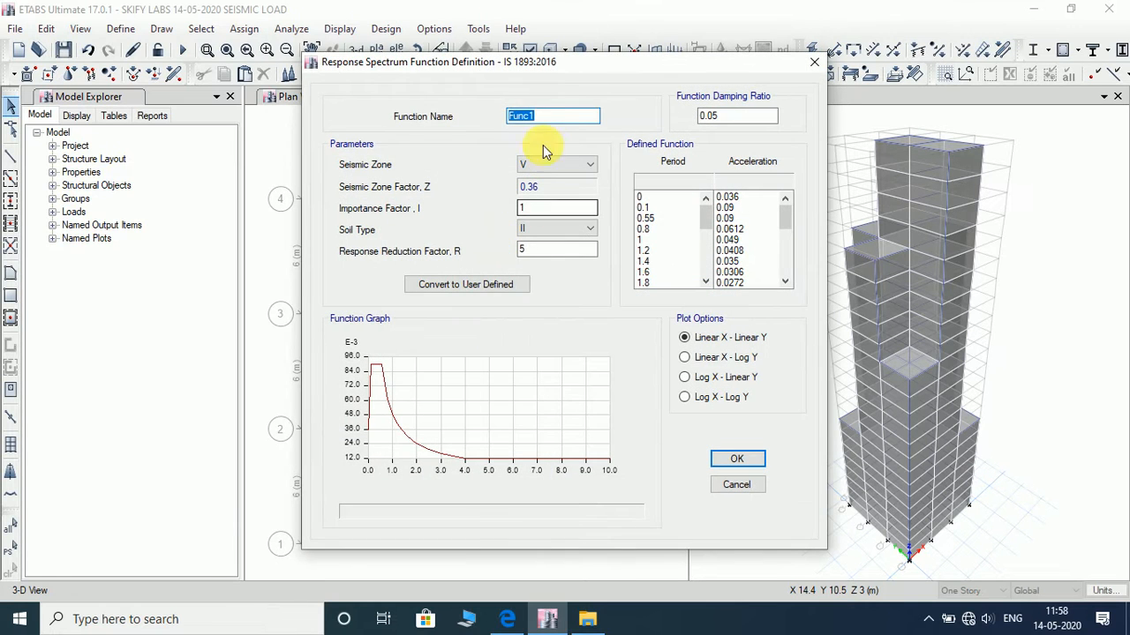
{"action": "type", "text": "1893"}
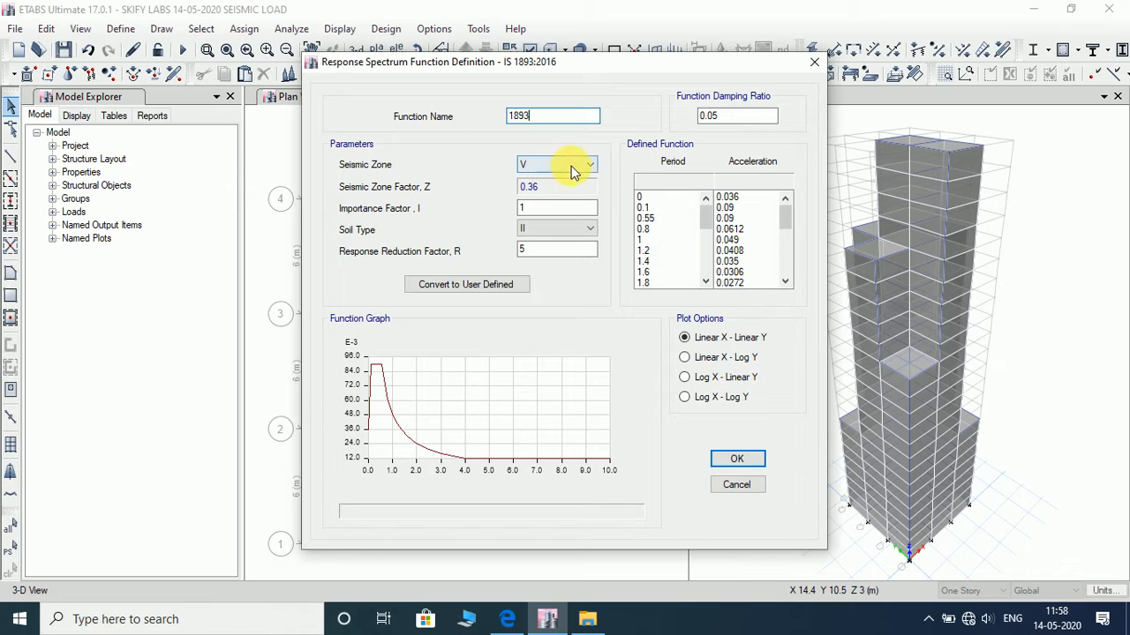
{"action": "left_click", "coordinate": [813, 62]}
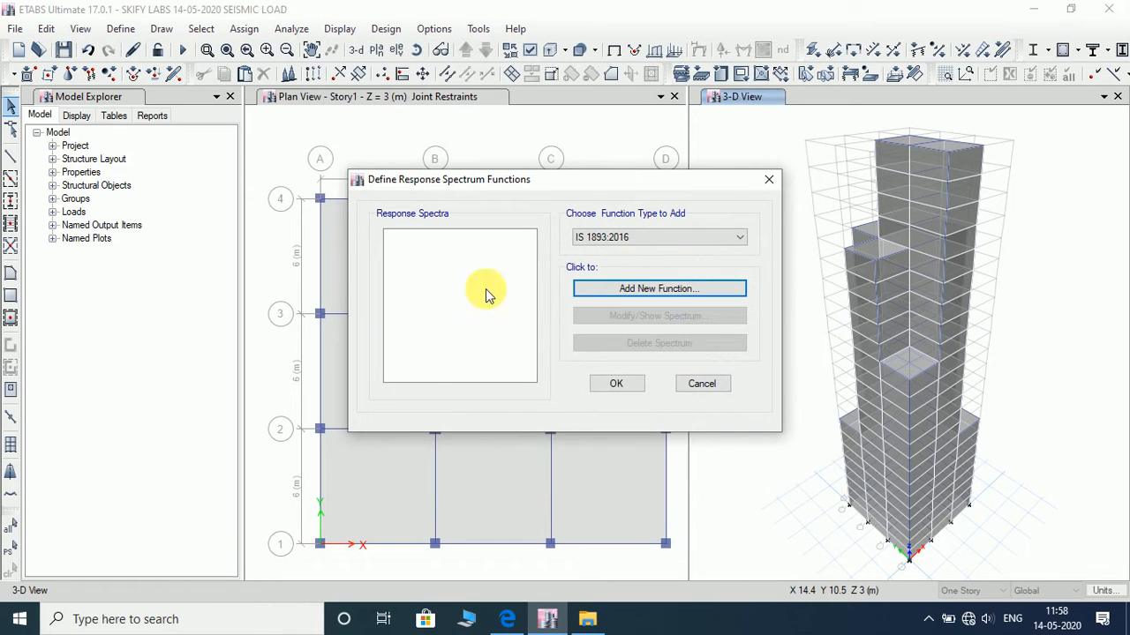
- Start a new IS 1893:2016 response spectrum function and name it 1893
{"action": "left_click", "coordinate": [462, 306]}
{"action": "left_click", "coordinate": [657, 238]}
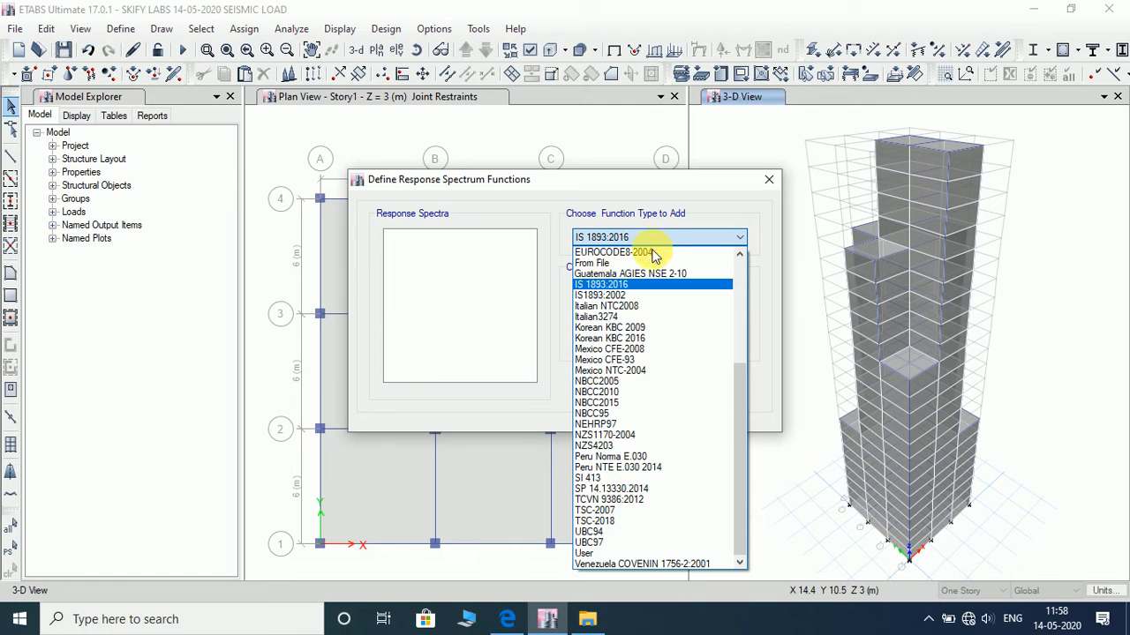
{"action": "left_click", "coordinate": [643, 283]}
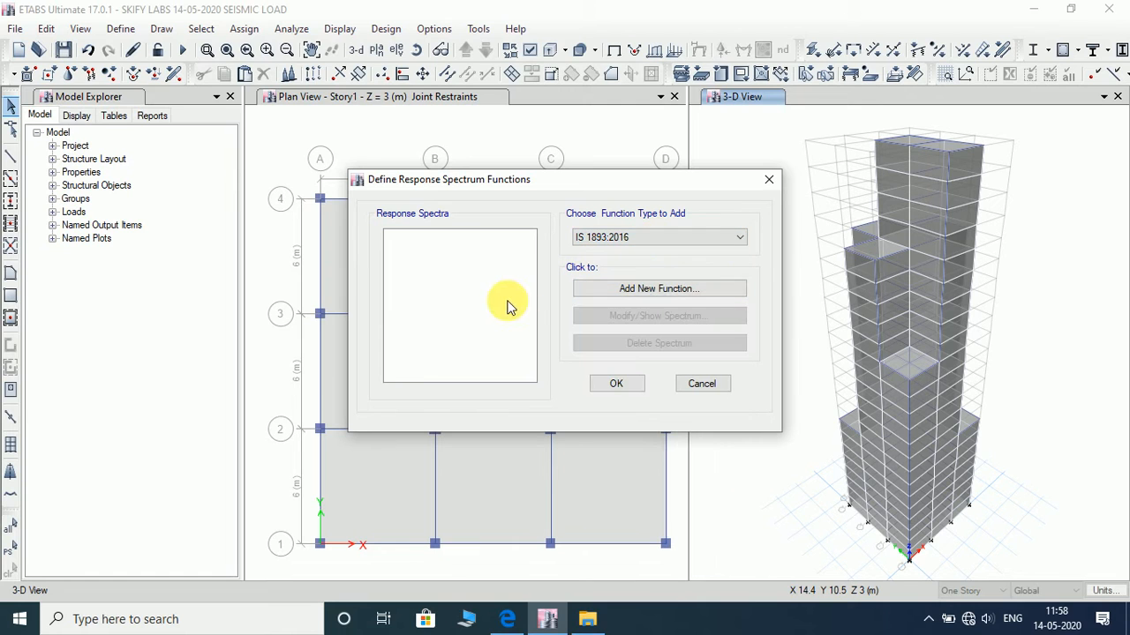
{"action": "left_click", "coordinate": [633, 289]}
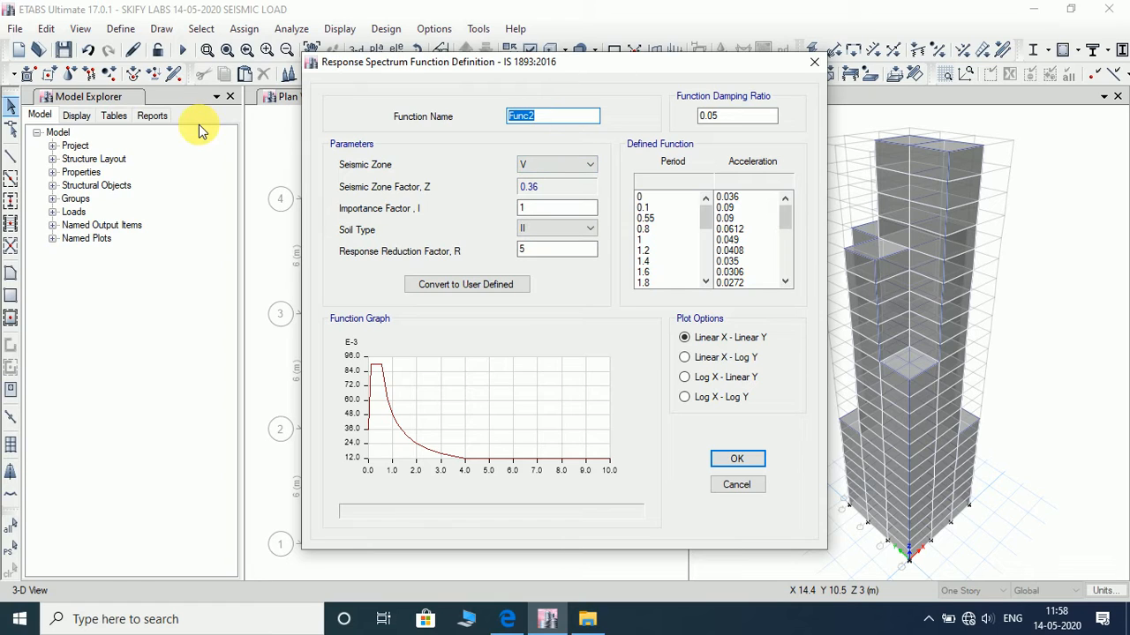
{"action": "type", "text": "RR"}
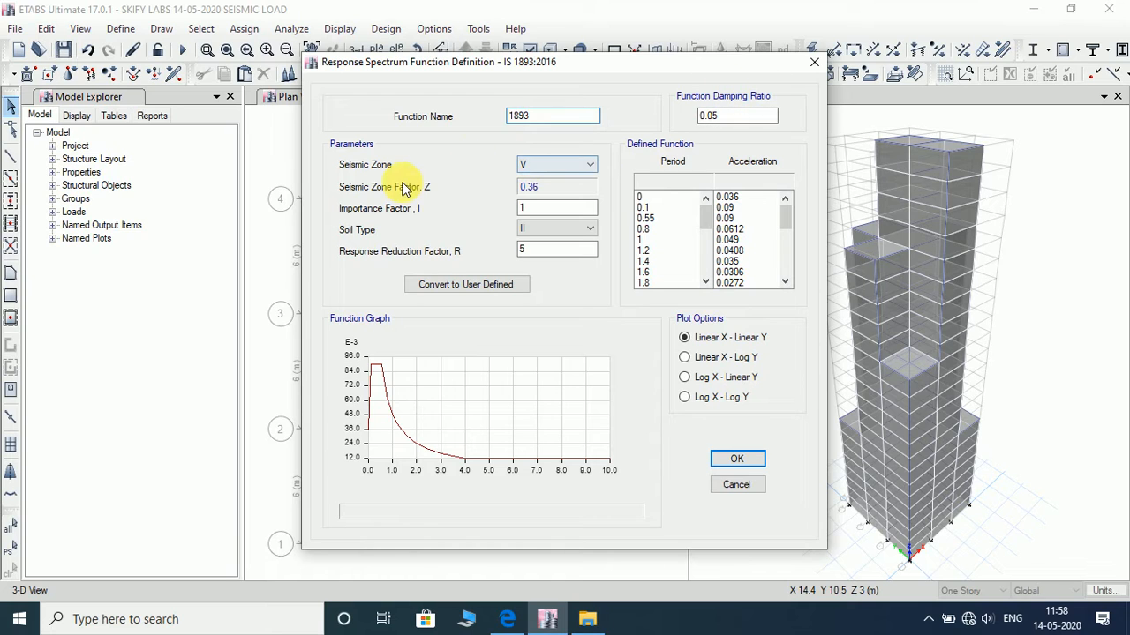
- Set the 1893 function to seismic zone II, soil type II and response reduction factor 3, and save the function definition
{"action": "left_click", "coordinate": [549, 161]}
{"action": "left_click", "coordinate": [551, 175]}
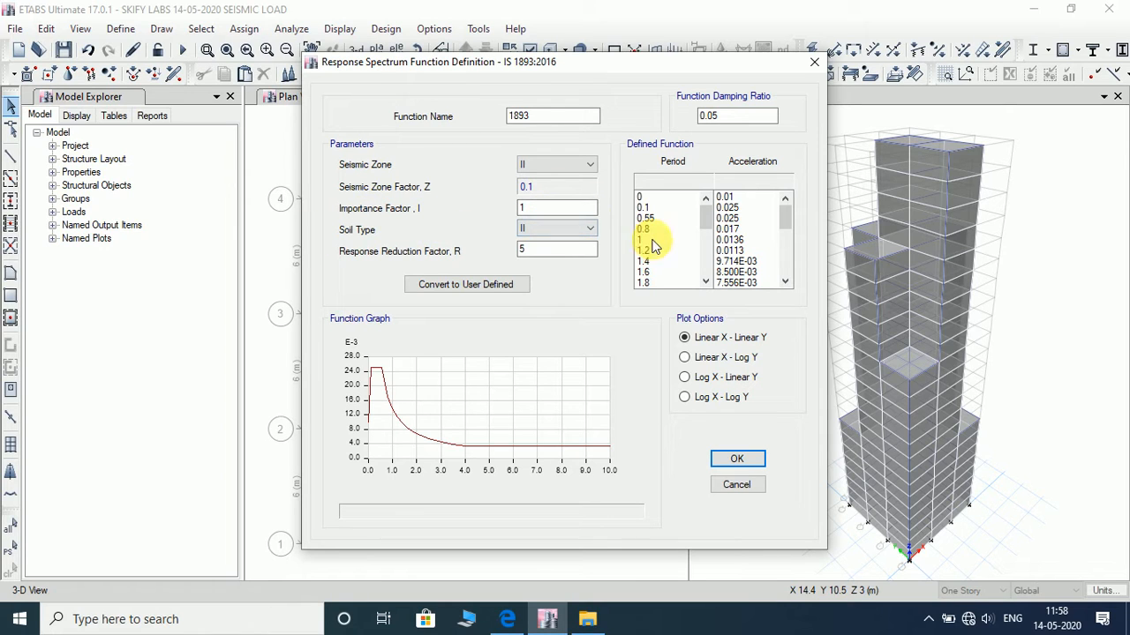
{"action": "left_click", "coordinate": [560, 228]}
{"action": "left_click", "coordinate": [553, 251]}
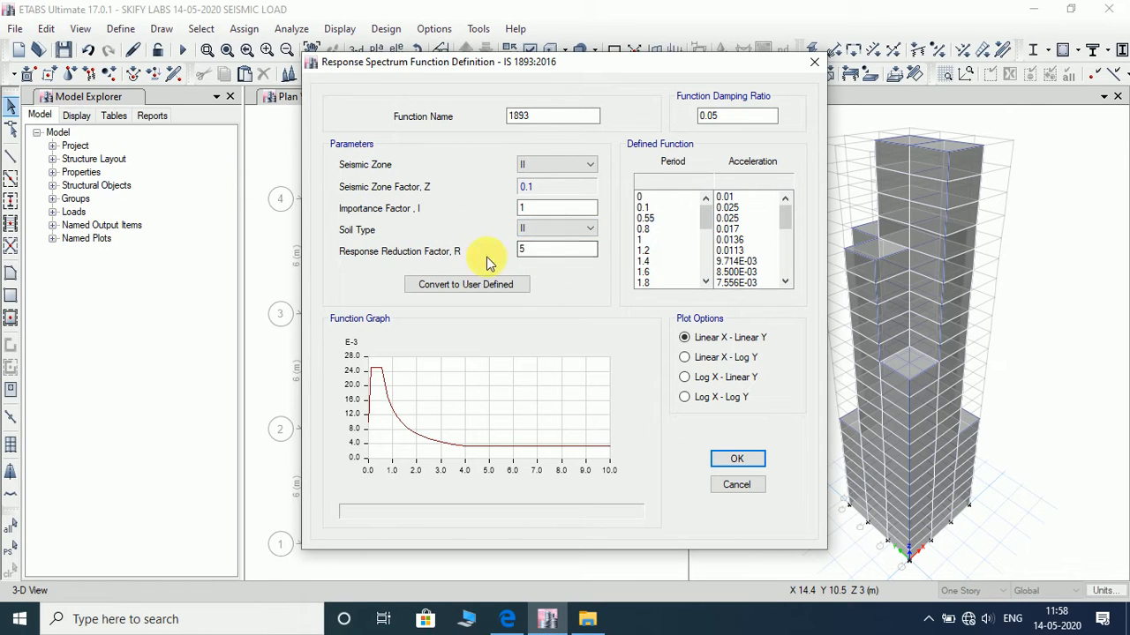
{"action": "left_click_drag", "start_coordinate": [591, 250], "coordinate": [150, 245]}
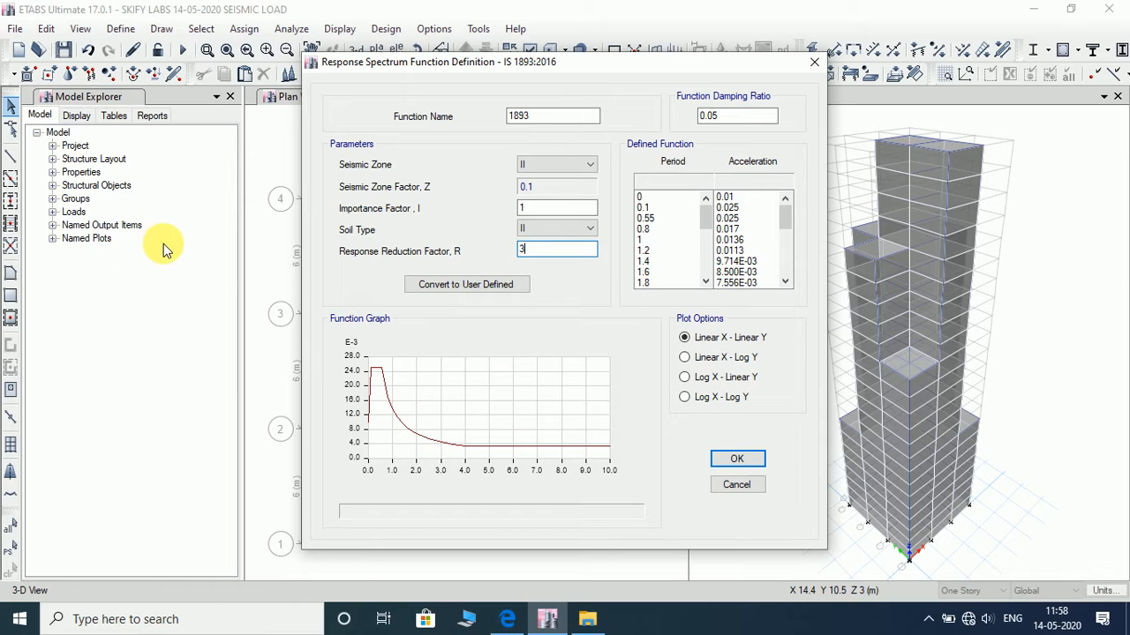
{"action": "type", "text": "3"}
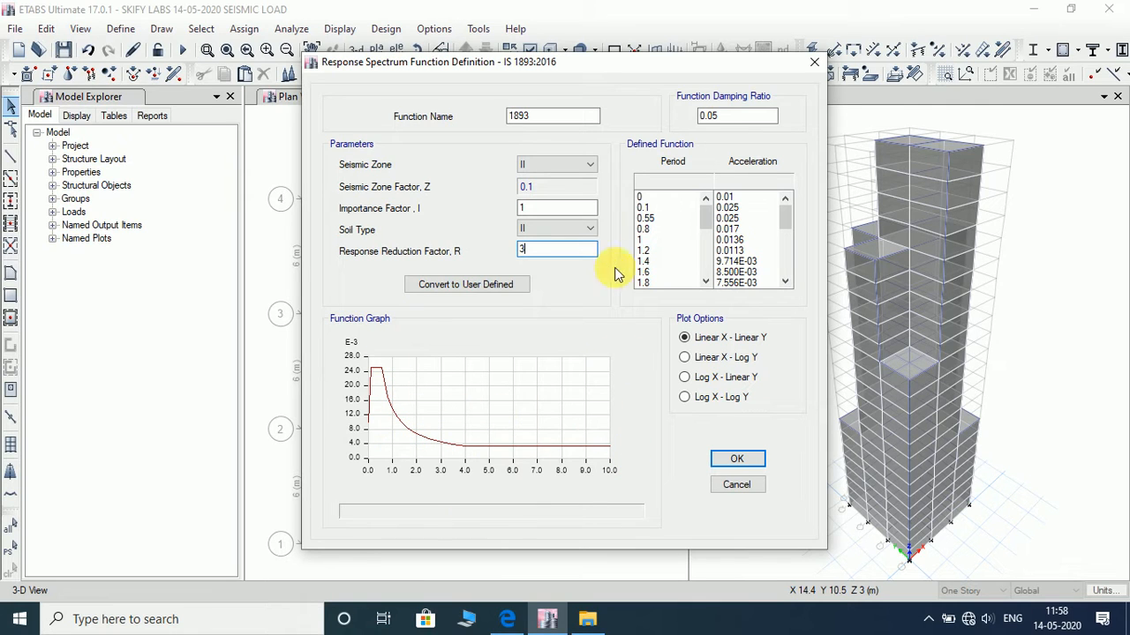
{"action": "left_click", "coordinate": [735, 459]}
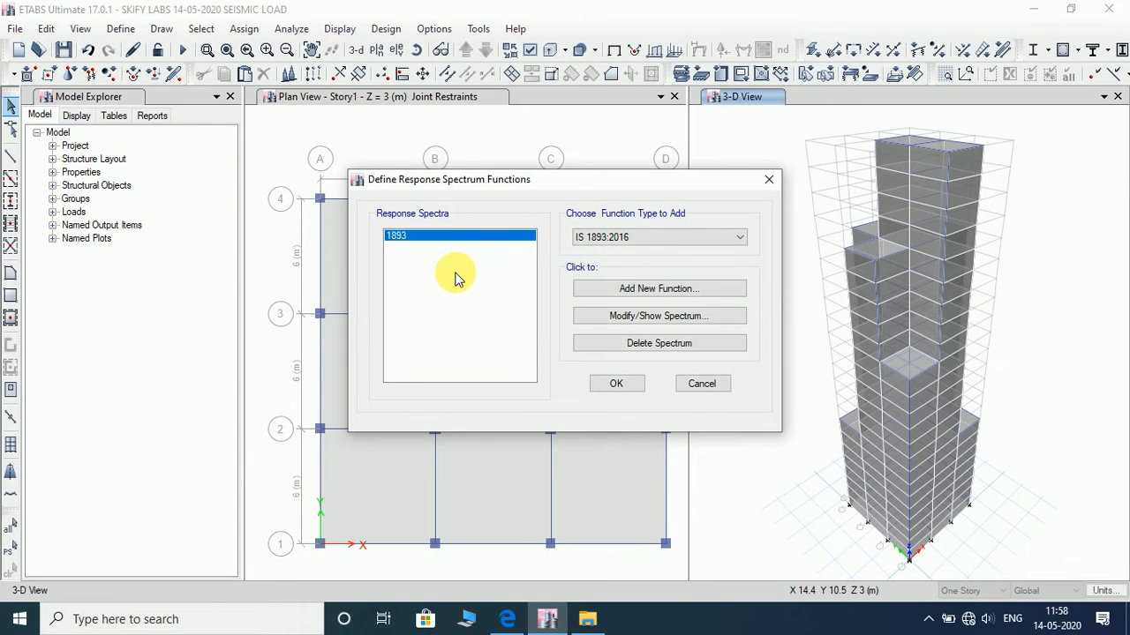
{"action": "left_click", "coordinate": [623, 384]}
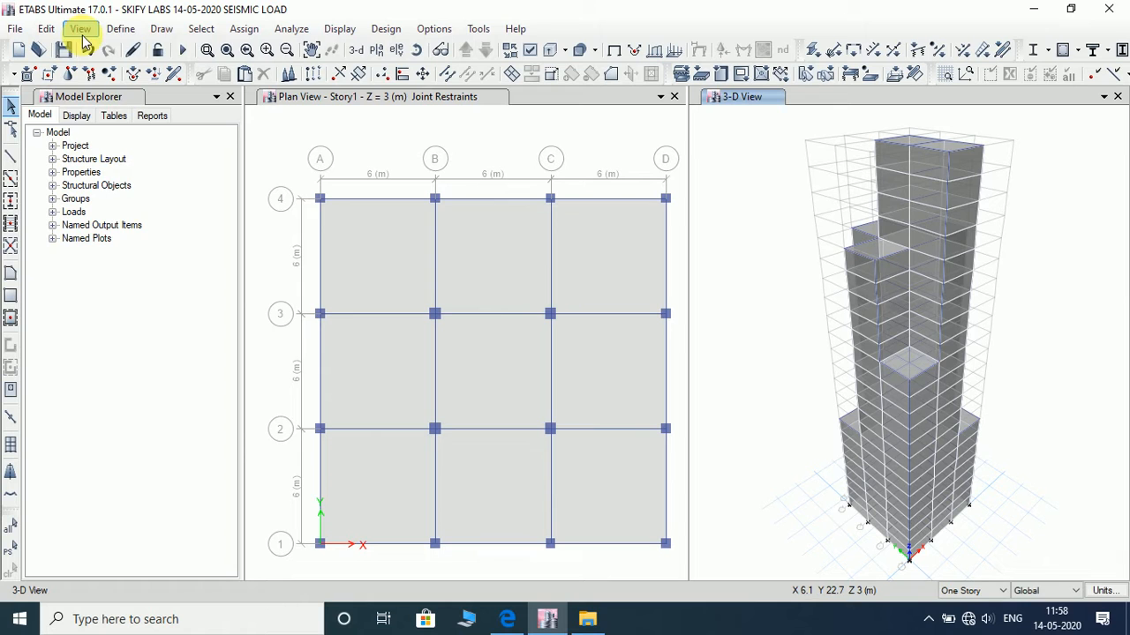
{"action": "left_click", "coordinate": [120, 29]}
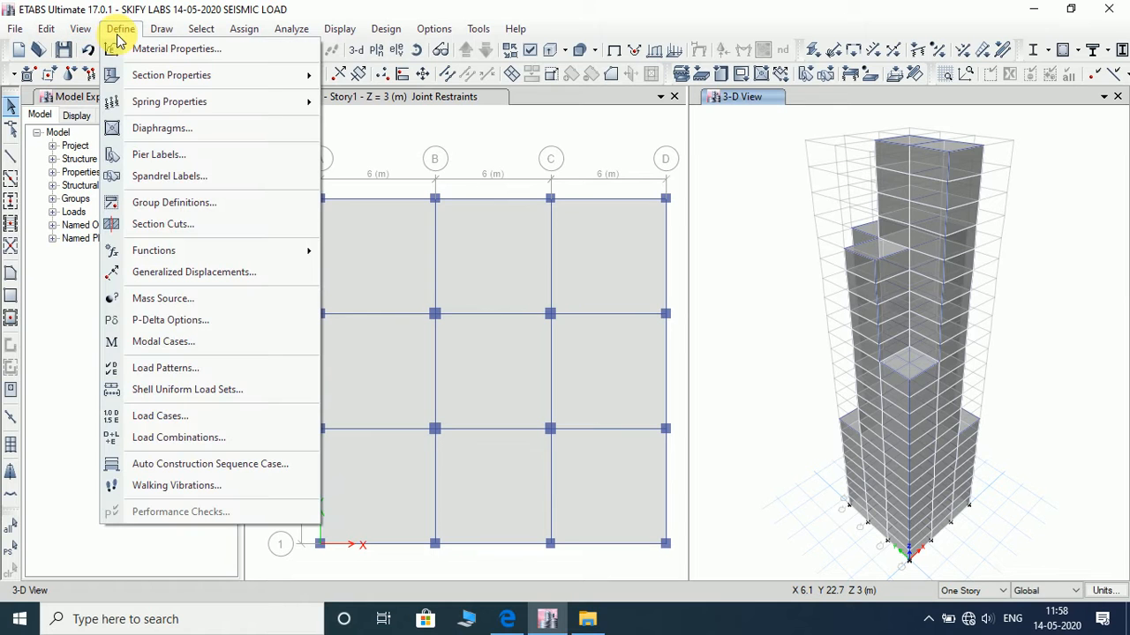
{"action": "left_click", "coordinate": [194, 427]}
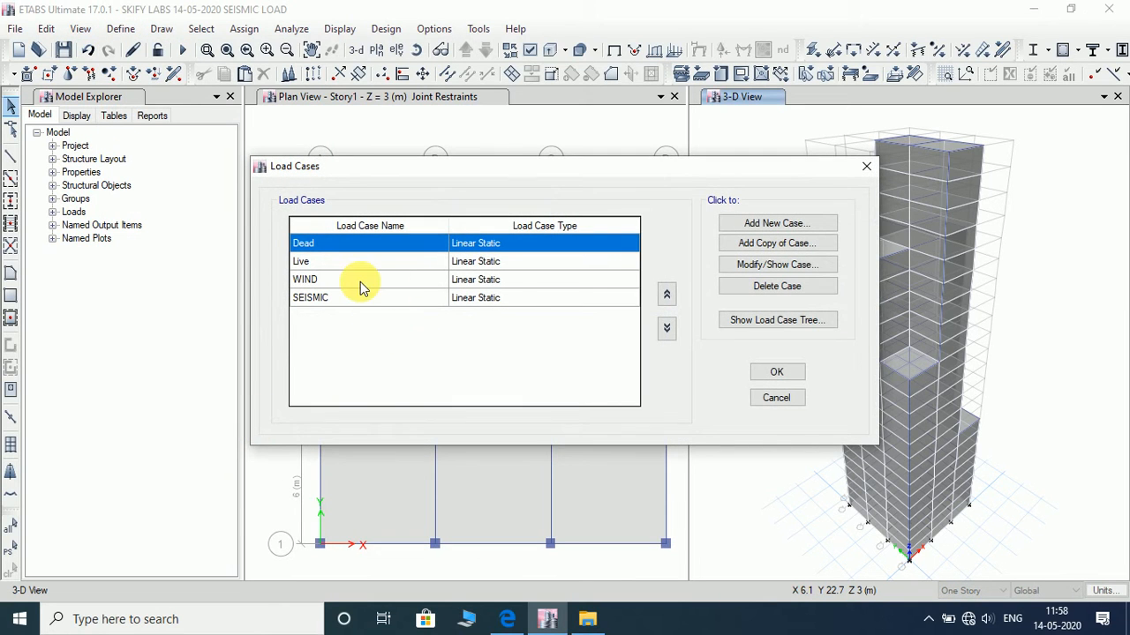
{"action": "left_click", "coordinate": [827, 223]}
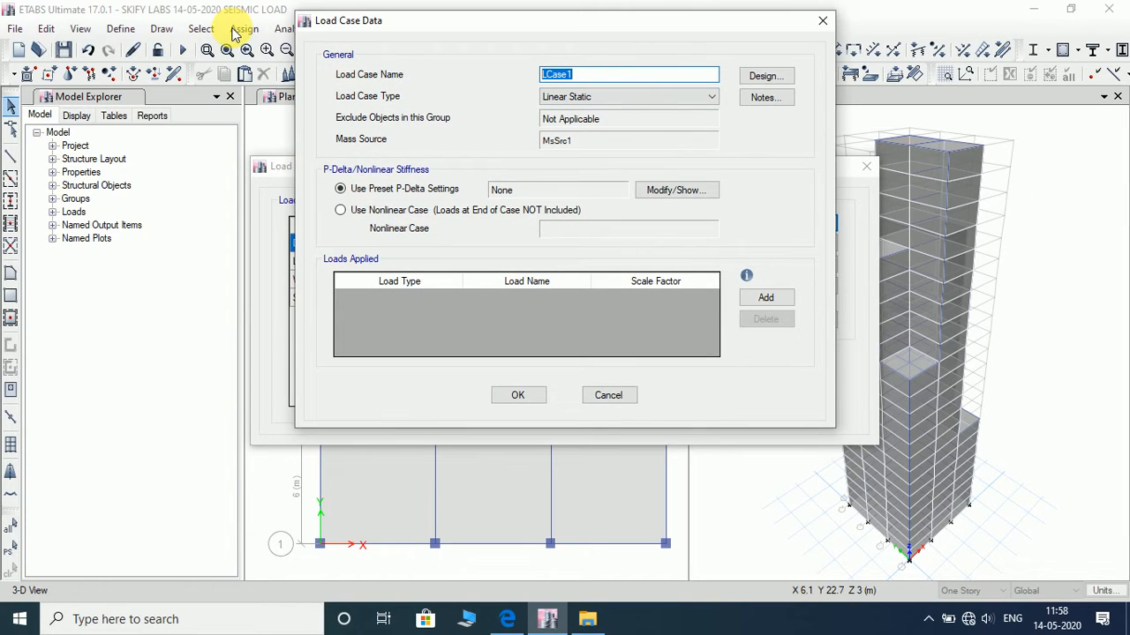
{"action": "type", "text": "RESPO"}
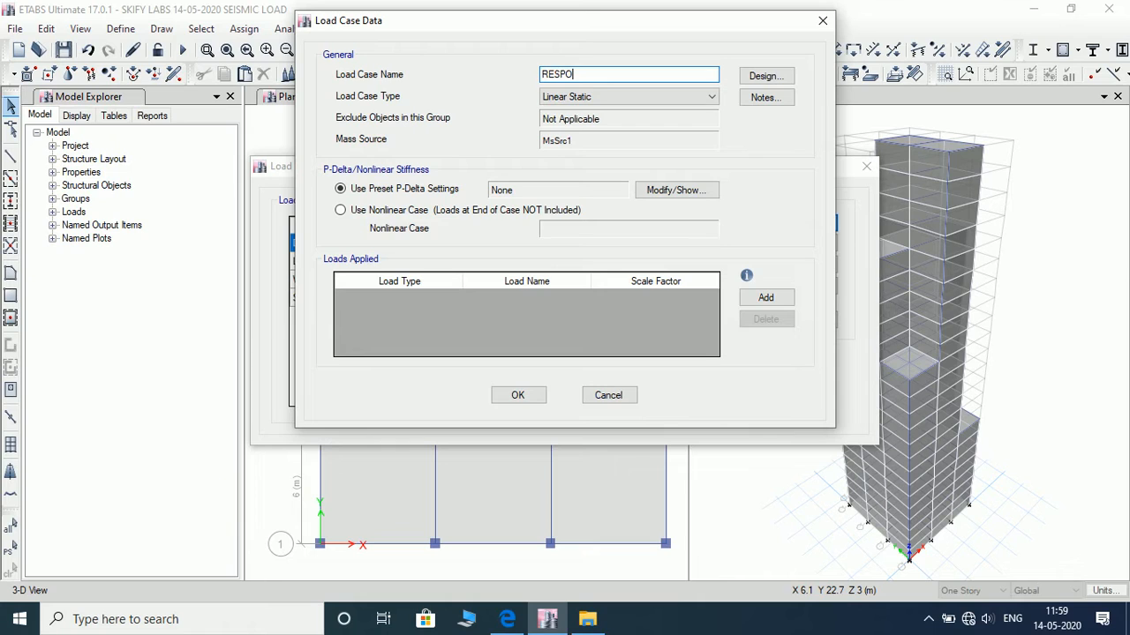
{"action": "type", "text": "NSE SPECTRUM"}
{"action": "left_click", "coordinate": [686, 97]}
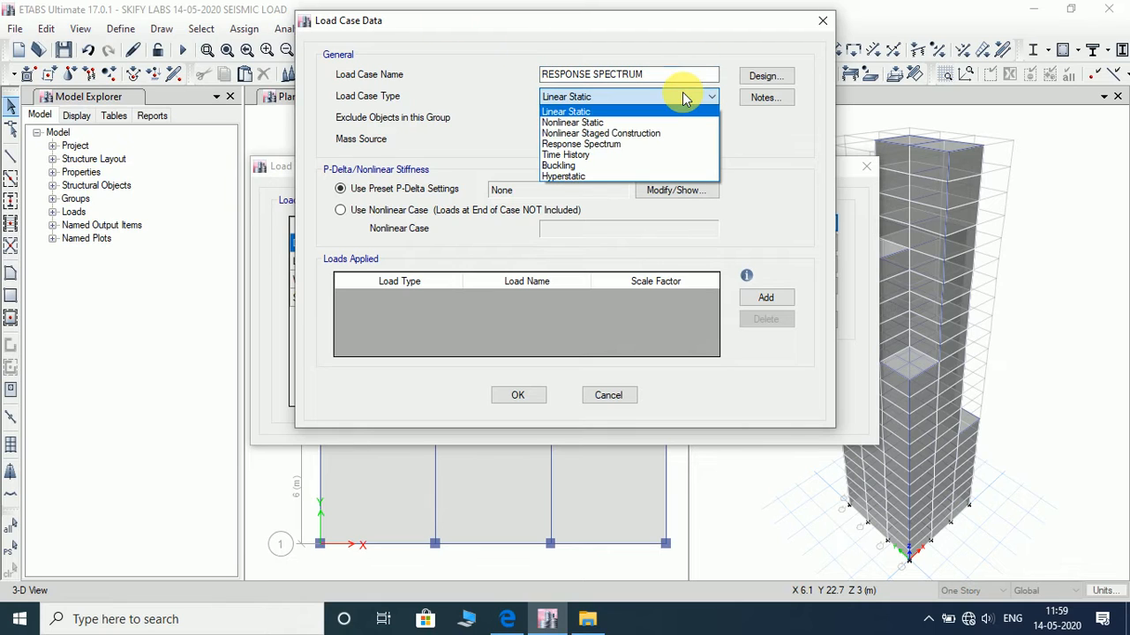
{"action": "left_click", "coordinate": [668, 145]}
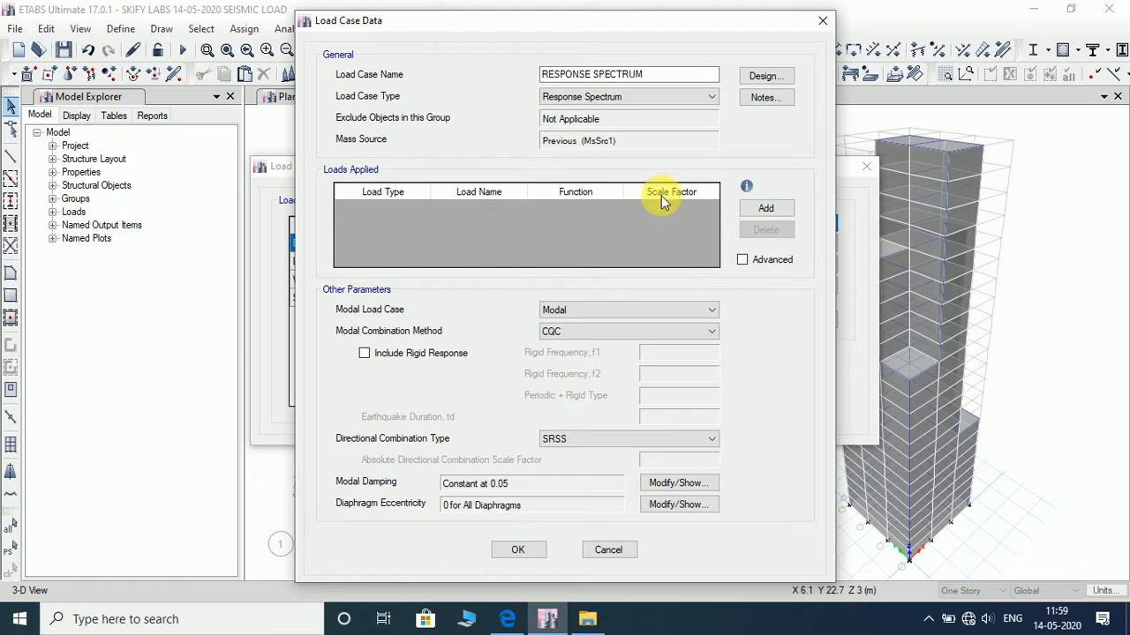
{"action": "left_click", "coordinate": [761, 209]}
{"action": "left_click", "coordinate": [376, 217]}
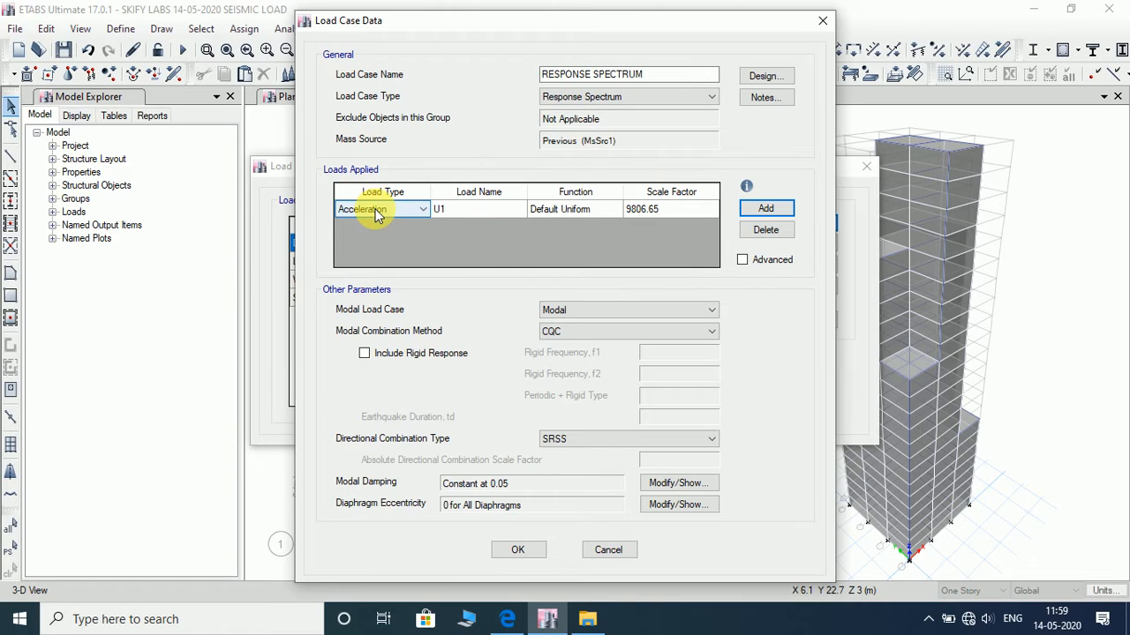
{"action": "left_click", "coordinate": [377, 216]}
{"action": "left_click", "coordinate": [375, 223]}
{"action": "left_click", "coordinate": [495, 206]}
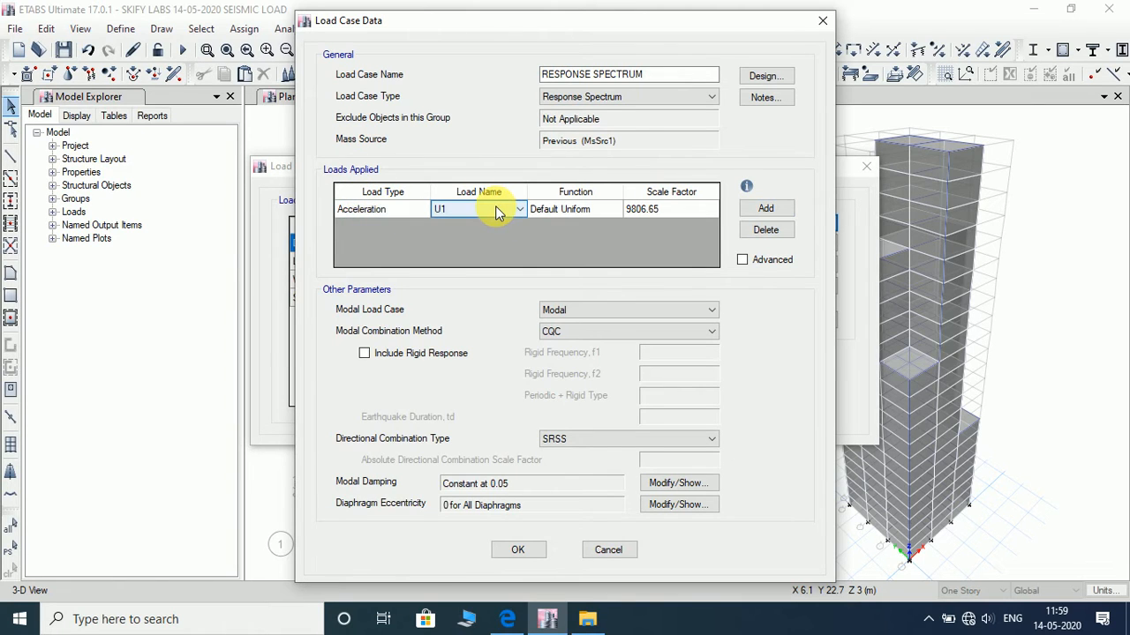
{"action": "left_click", "coordinate": [496, 207]}
{"action": "left_click", "coordinate": [496, 208]}
{"action": "left_click", "coordinate": [607, 207]}
{"action": "left_click", "coordinate": [608, 208]}
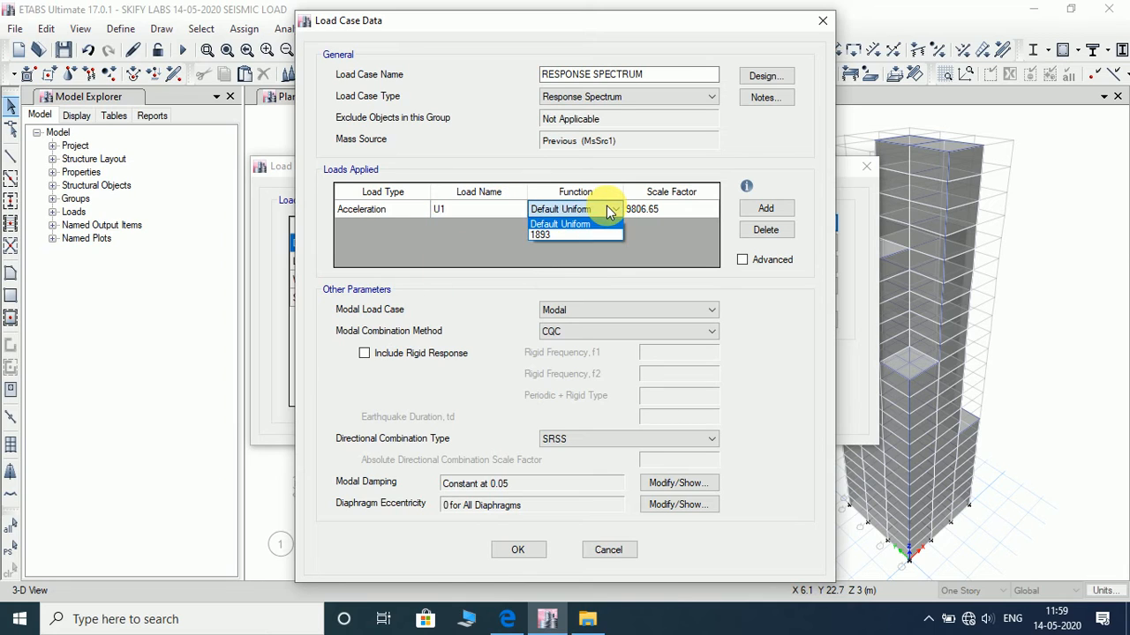
{"action": "left_click", "coordinate": [594, 236]}
{"action": "left_click", "coordinate": [675, 210]}
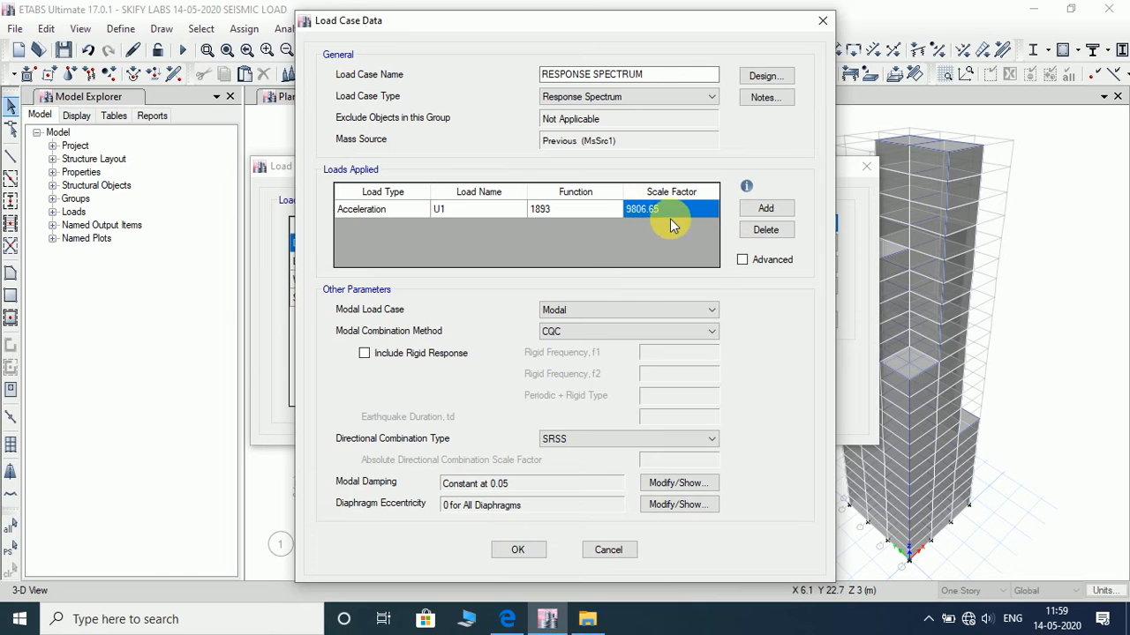
{"action": "left_click", "coordinate": [608, 550]}
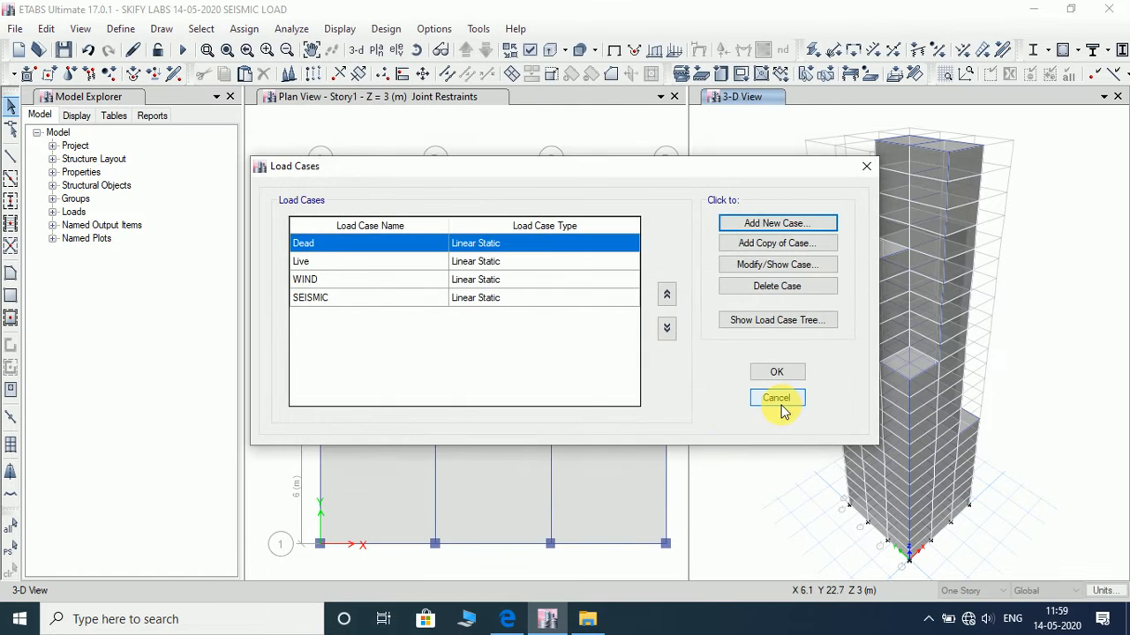
{"action": "left_click", "coordinate": [777, 399]}
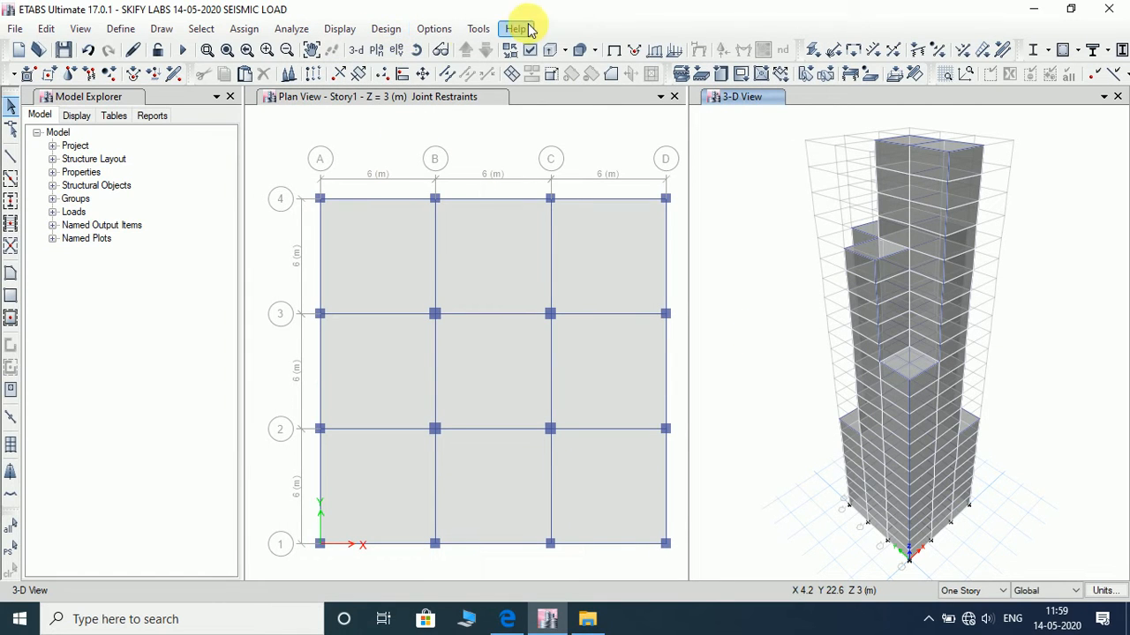
- Look through the display units for the length unit used for translational acceleration
{"action": "left_click", "coordinate": [437, 31]}
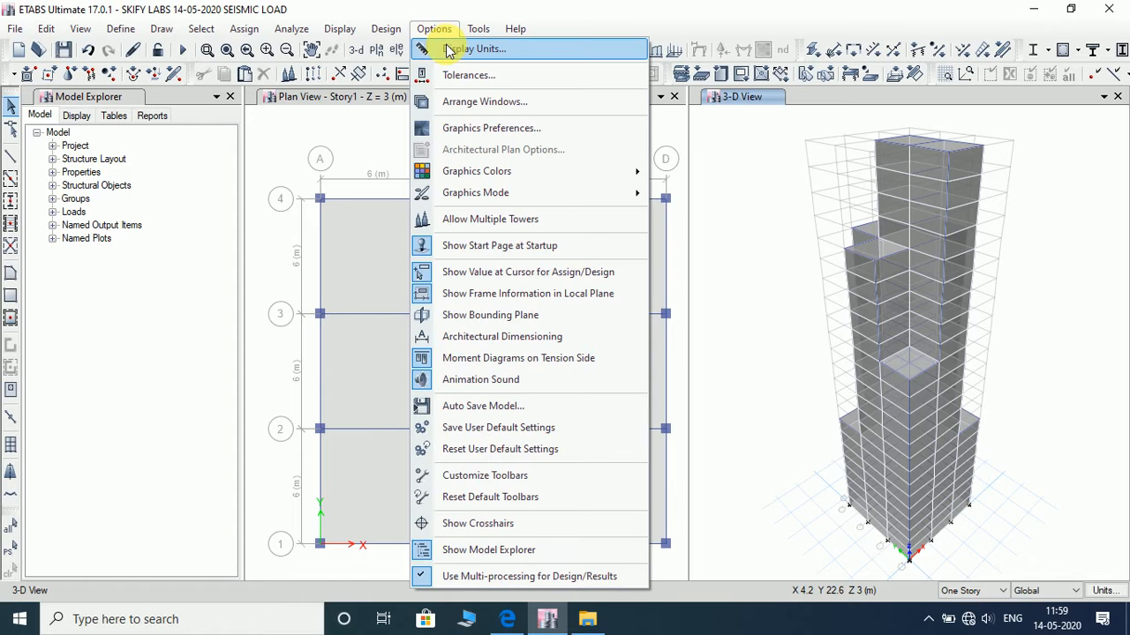
{"action": "left_click", "coordinate": [448, 47]}
{"action": "scroll", "coordinate": [476, 225], "scroll_direction": "down", "scroll_amount": 10}
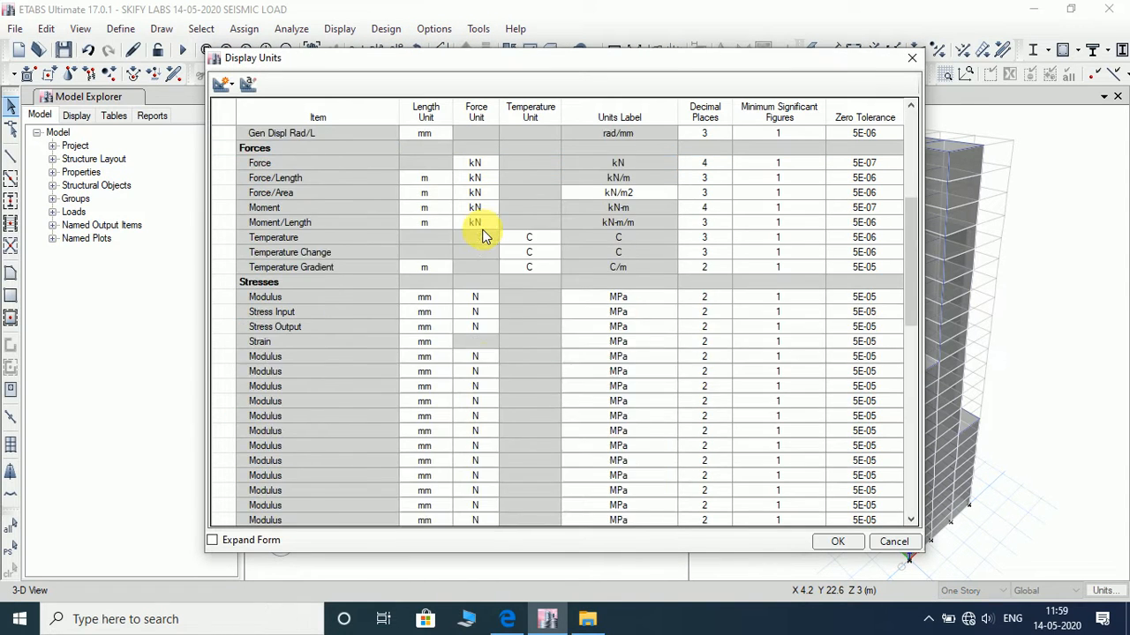
{"action": "scroll", "coordinate": [483, 236], "scroll_direction": "down", "scroll_amount": 6}
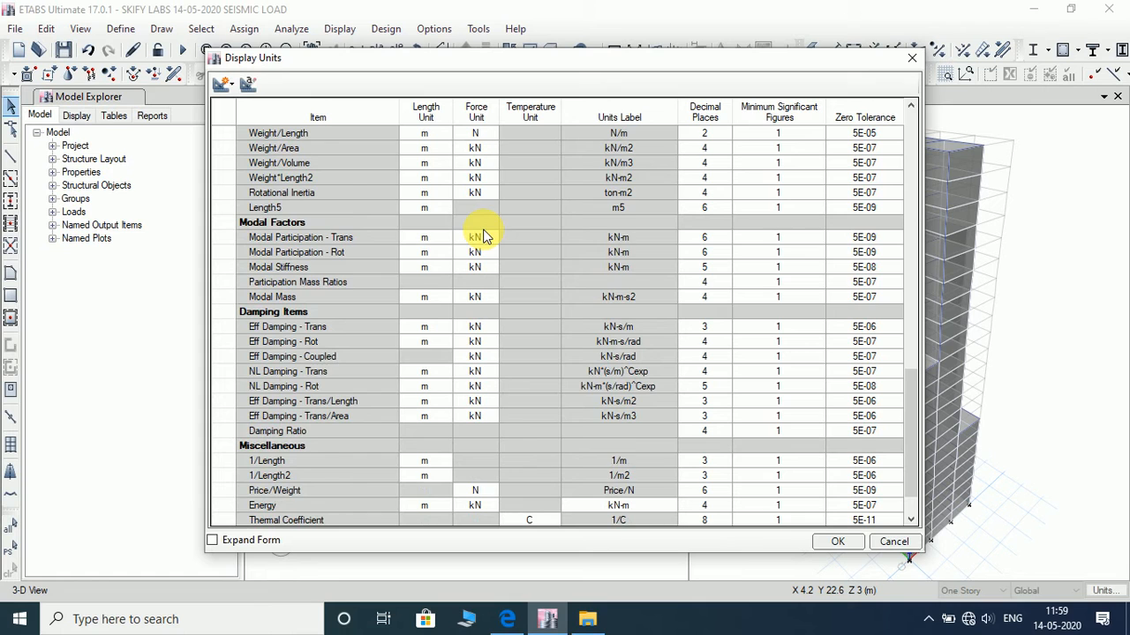
{"action": "scroll", "coordinate": [483, 236], "scroll_direction": "down", "scroll_amount": 2}
{"action": "scroll", "coordinate": [482, 236], "scroll_direction": "up", "scroll_amount": 5}
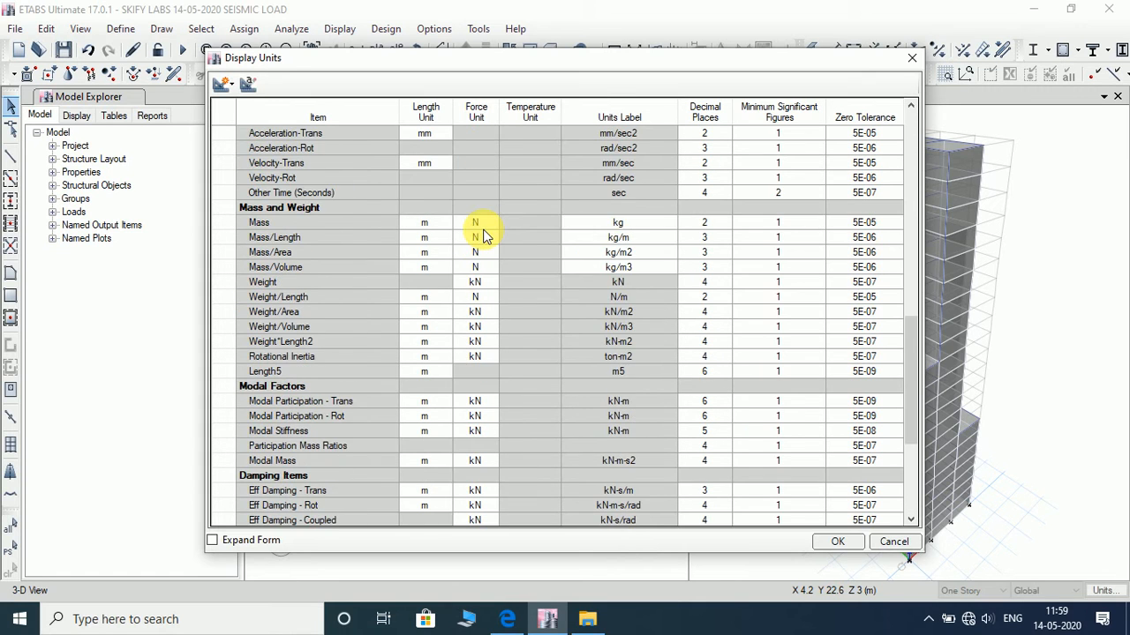
{"action": "scroll", "coordinate": [483, 236], "scroll_direction": "up", "scroll_amount": 2}
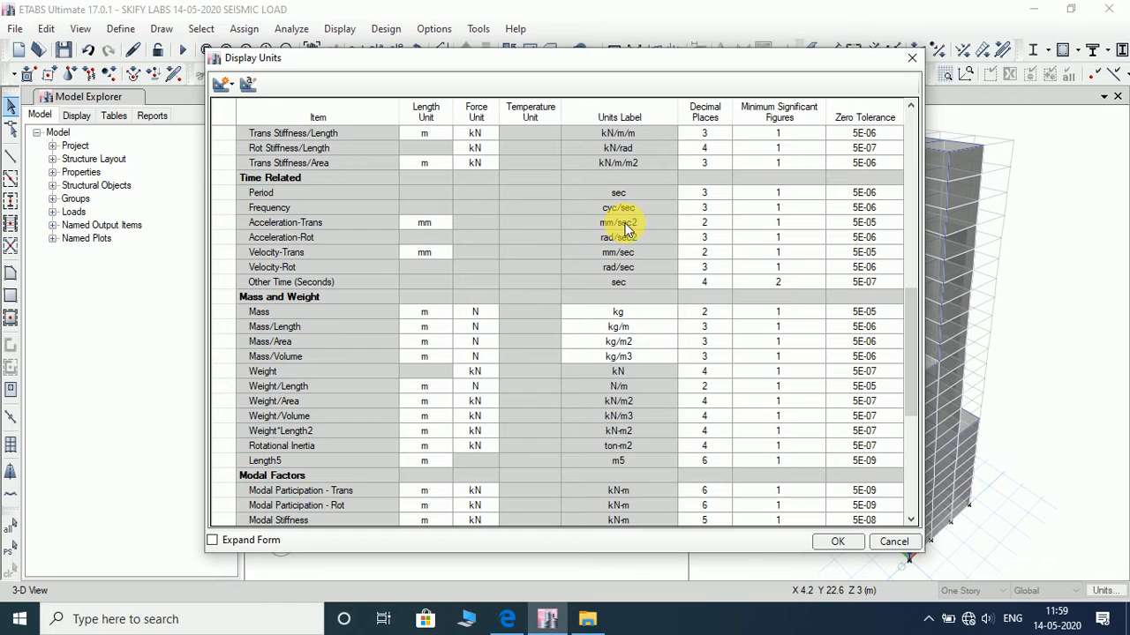
{"action": "scroll", "coordinate": [375, 257], "scroll_direction": "up", "scroll_amount": 10}
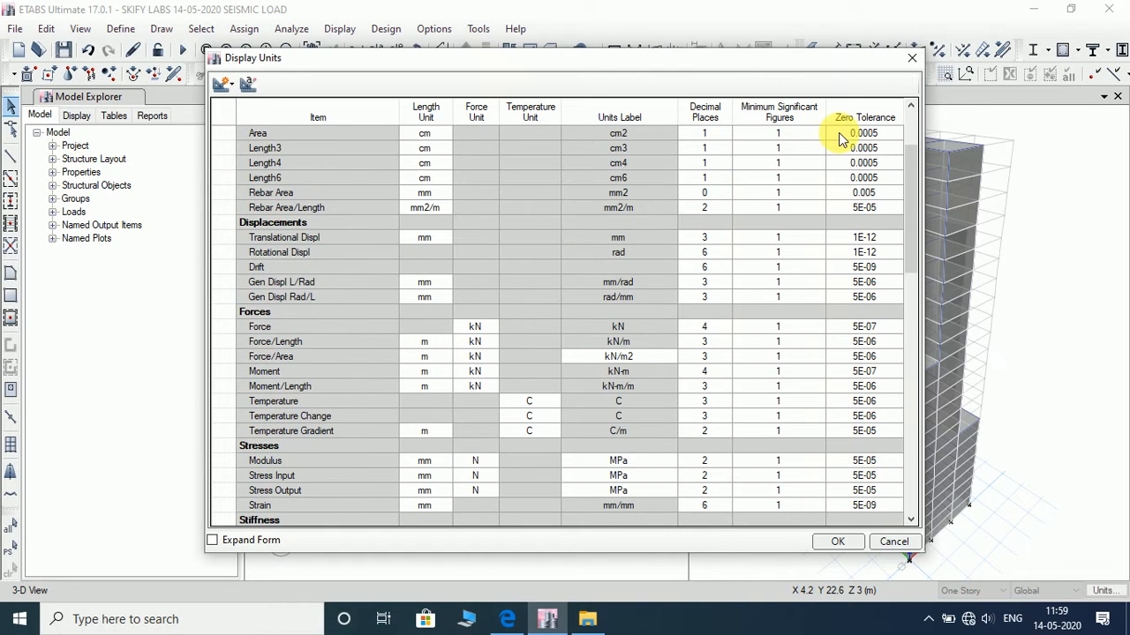
{"action": "left_click", "coordinate": [913, 57]}
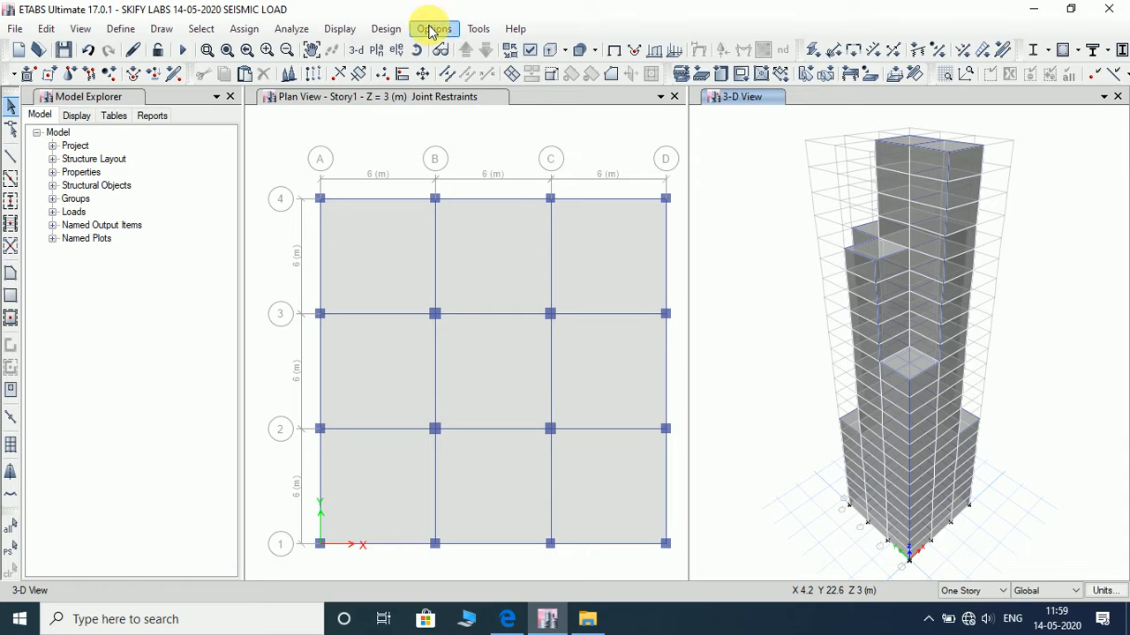
- Create a new load case named RESPONSE SPECTRRUM and set its type to Response Spectrum
{"action": "left_click", "coordinate": [118, 29]}
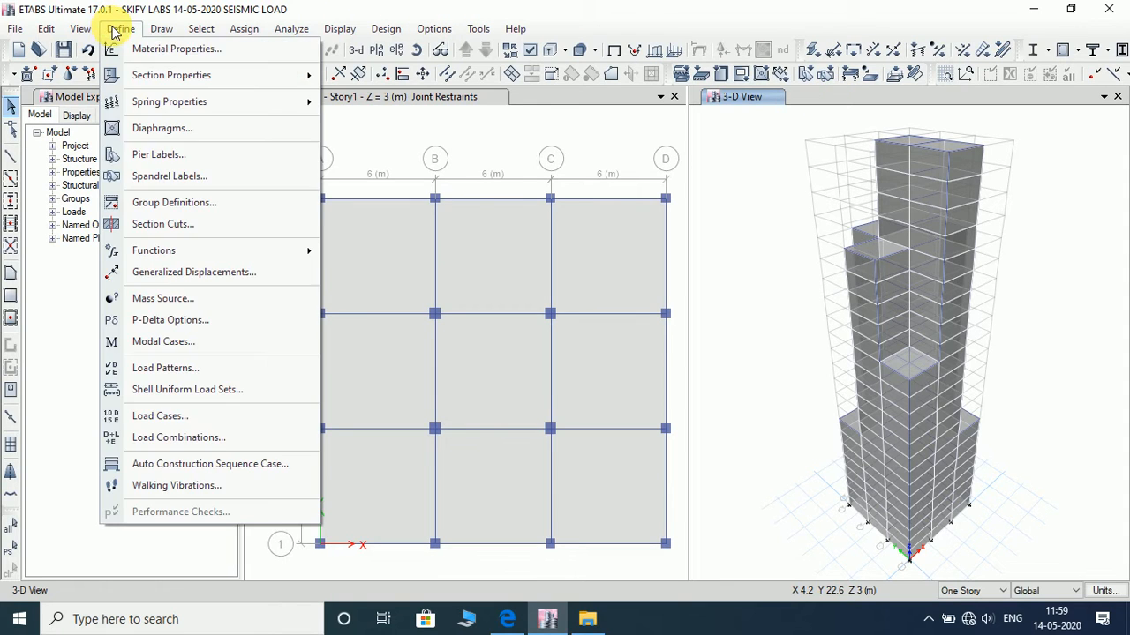
{"action": "left_click", "coordinate": [181, 420]}
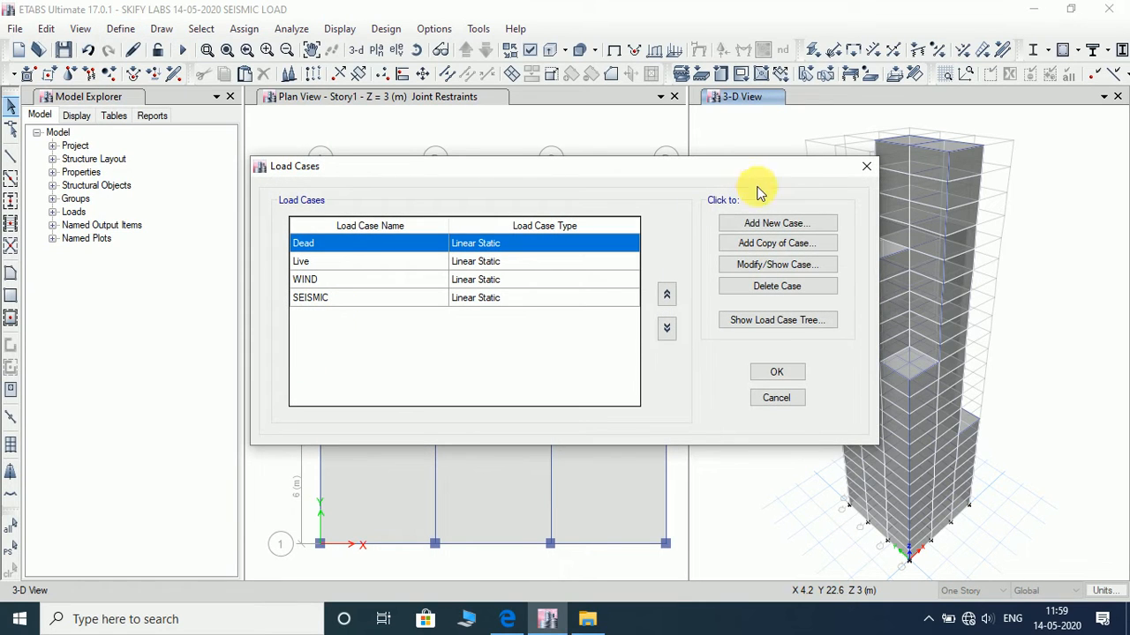
{"action": "left_click", "coordinate": [776, 223]}
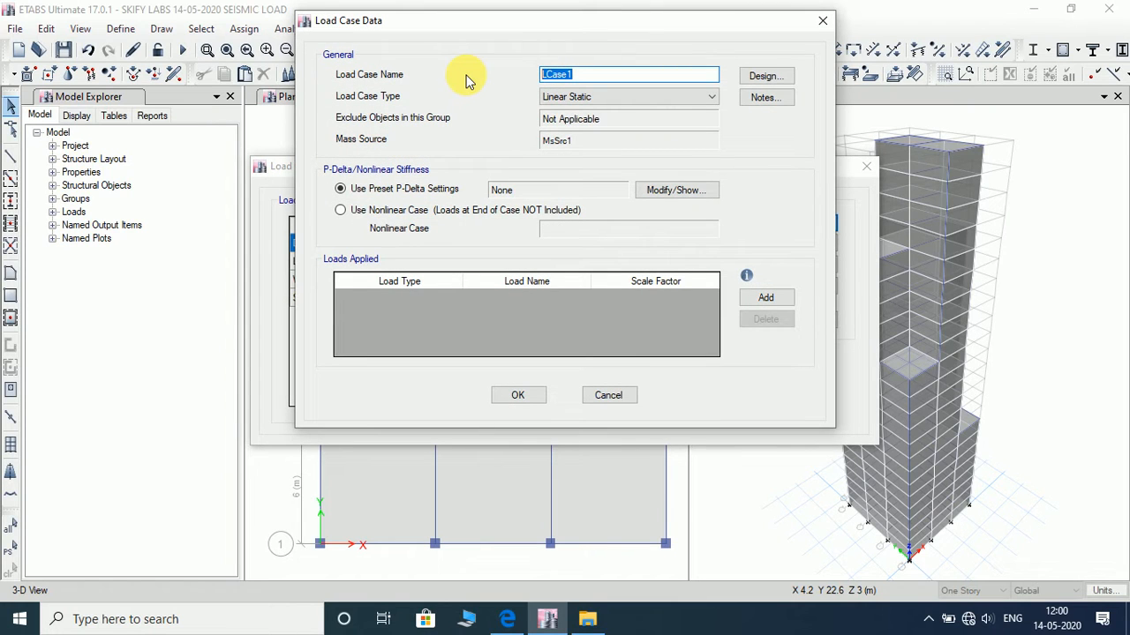
{"action": "type", "text": "RESPONSE SPECTRRUM"}
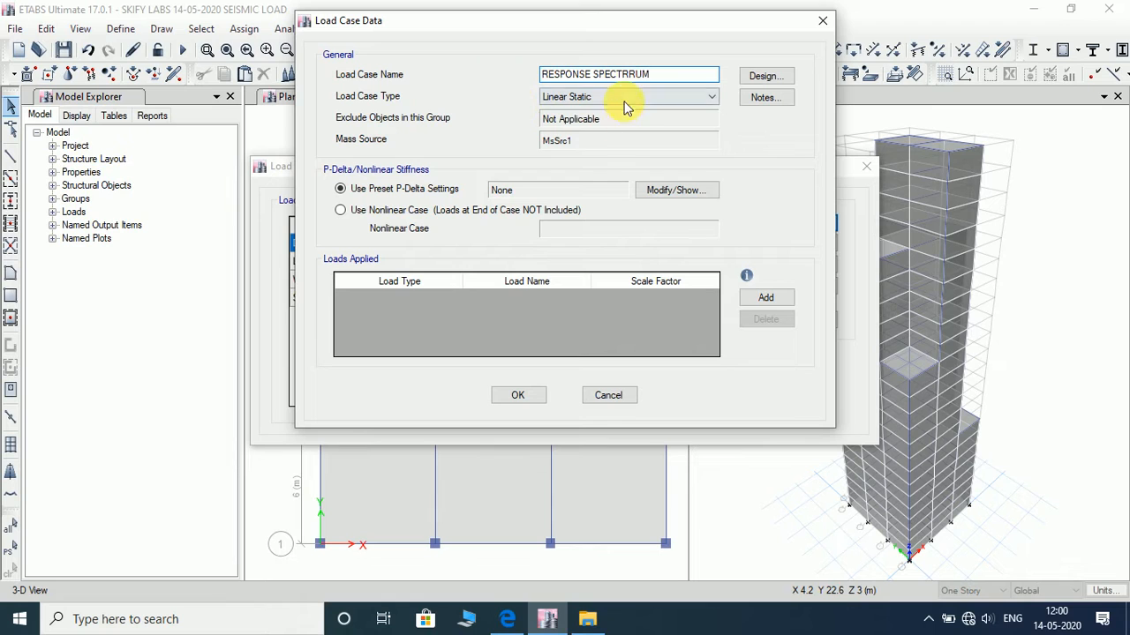
{"action": "left_click", "coordinate": [622, 102]}
{"action": "left_click", "coordinate": [617, 141]}
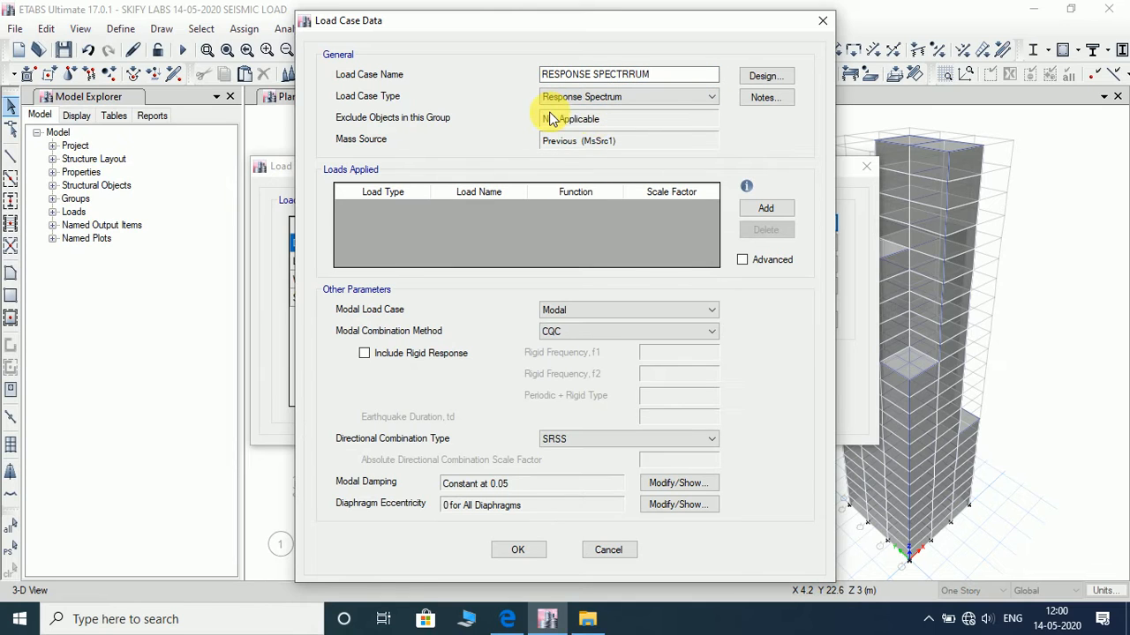
- Apply a U1 acceleration load to the load case with function 1893 and scale factor 1663.5
{"action": "left_click", "coordinate": [762, 212]}
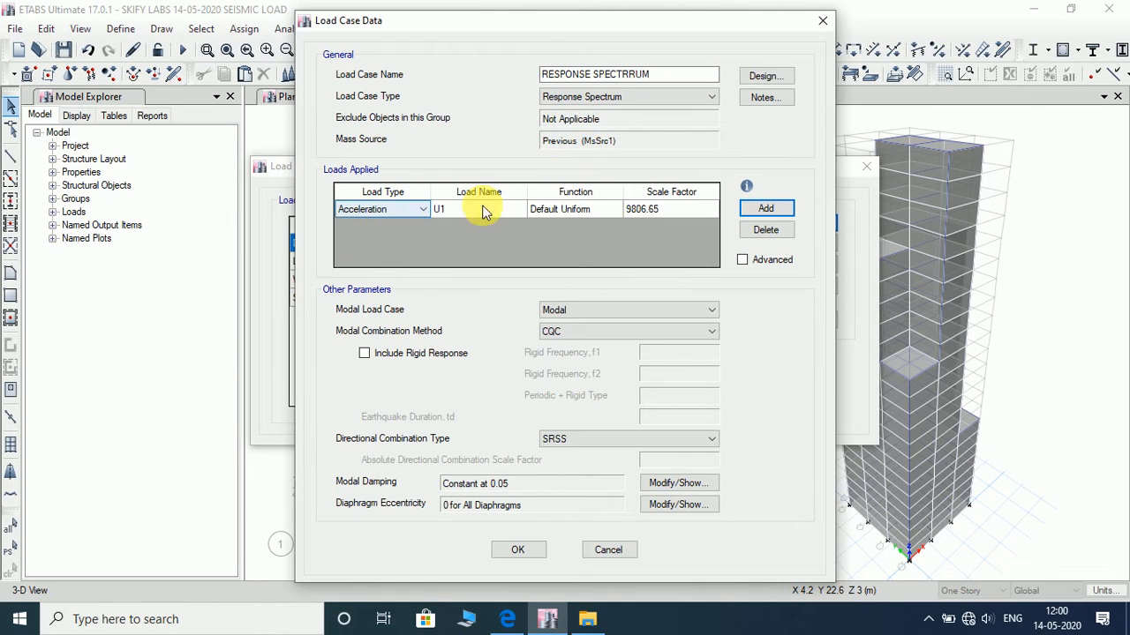
{"action": "left_click", "coordinate": [586, 209]}
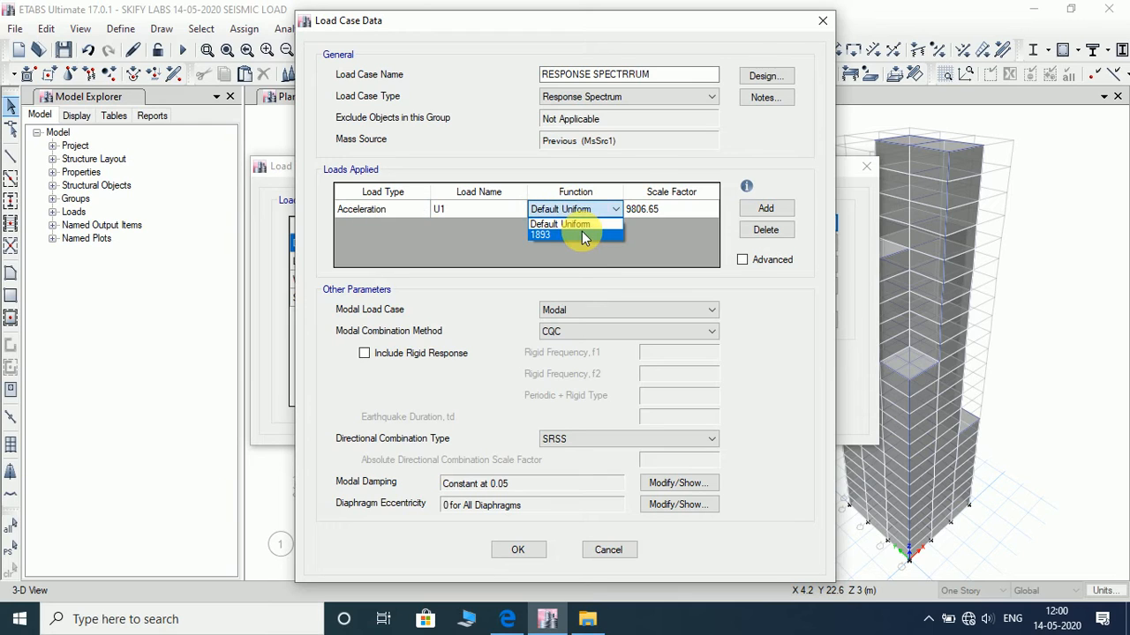
{"action": "left_click", "coordinate": [581, 232]}
{"action": "left_click", "coordinate": [672, 209]}
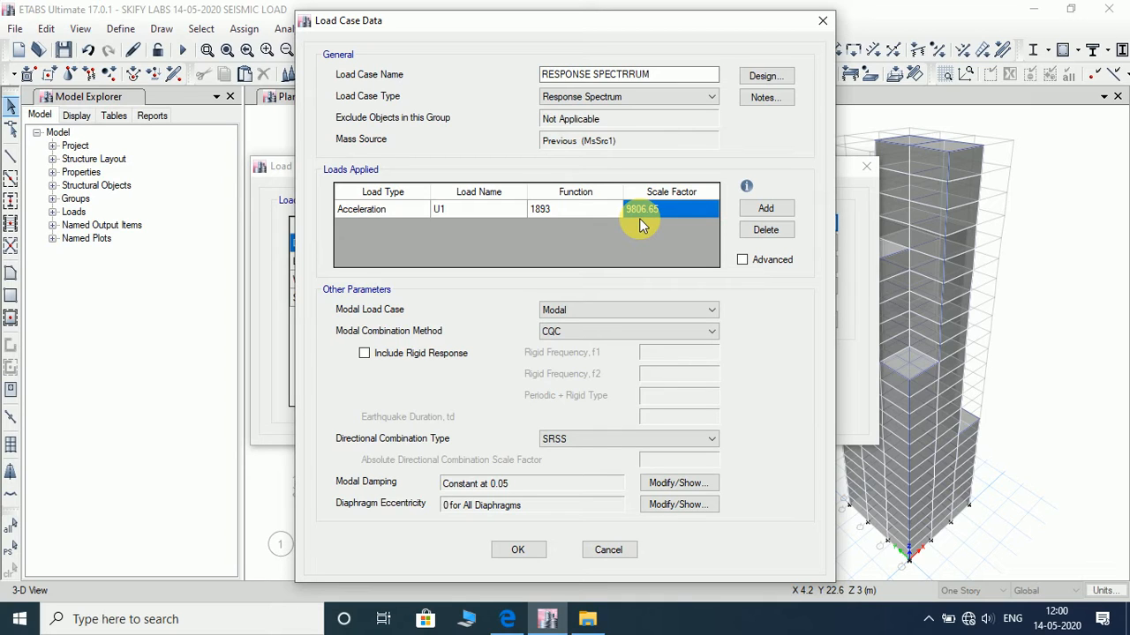
{"action": "type", "text": "1663.5"}
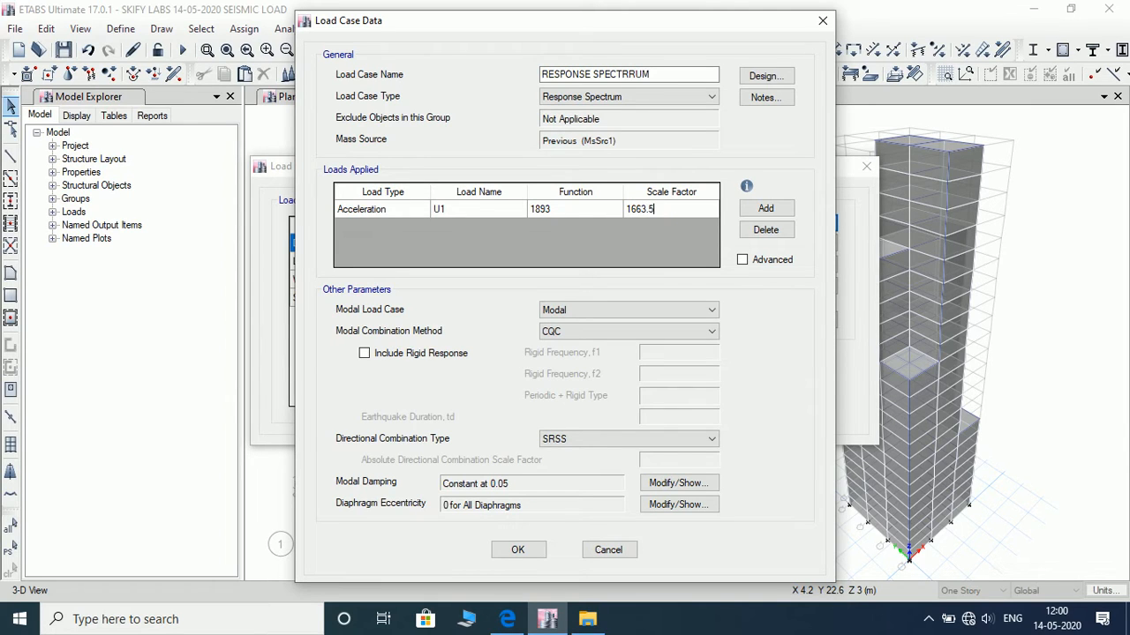
- Add a second acceleration load to the load case in direction U2 with function 1893 and scale factor 1663.5
{"action": "left_click", "coordinate": [765, 208]}
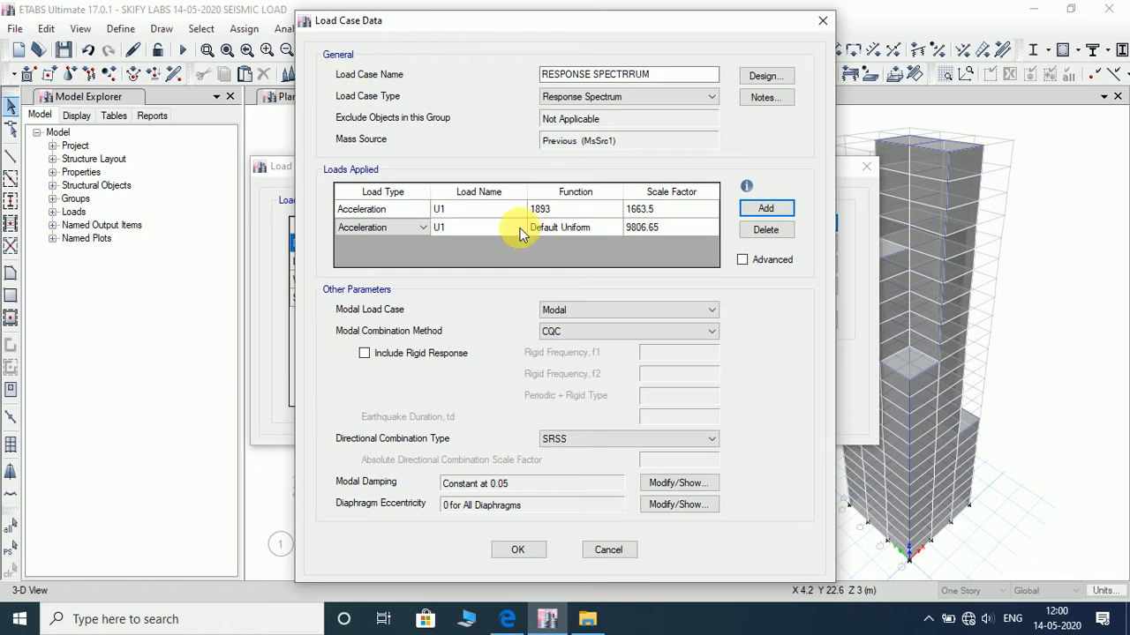
{"action": "left_click", "coordinate": [495, 228]}
{"action": "left_click", "coordinate": [499, 227]}
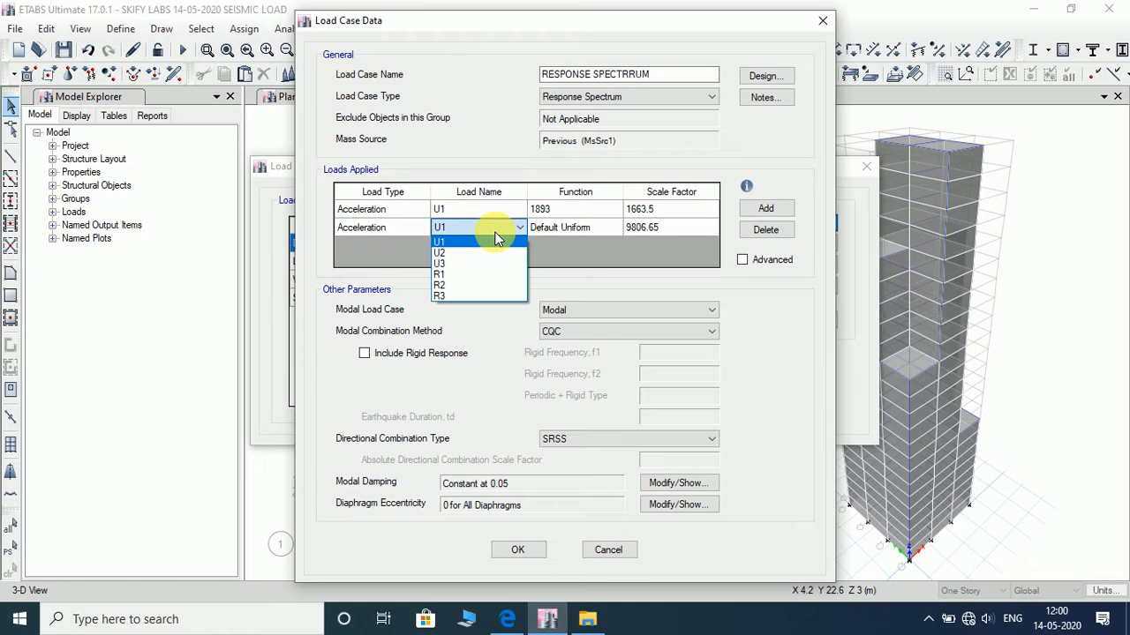
{"action": "left_click", "coordinate": [496, 254]}
{"action": "left_click", "coordinate": [574, 228]}
{"action": "left_click", "coordinate": [576, 228]}
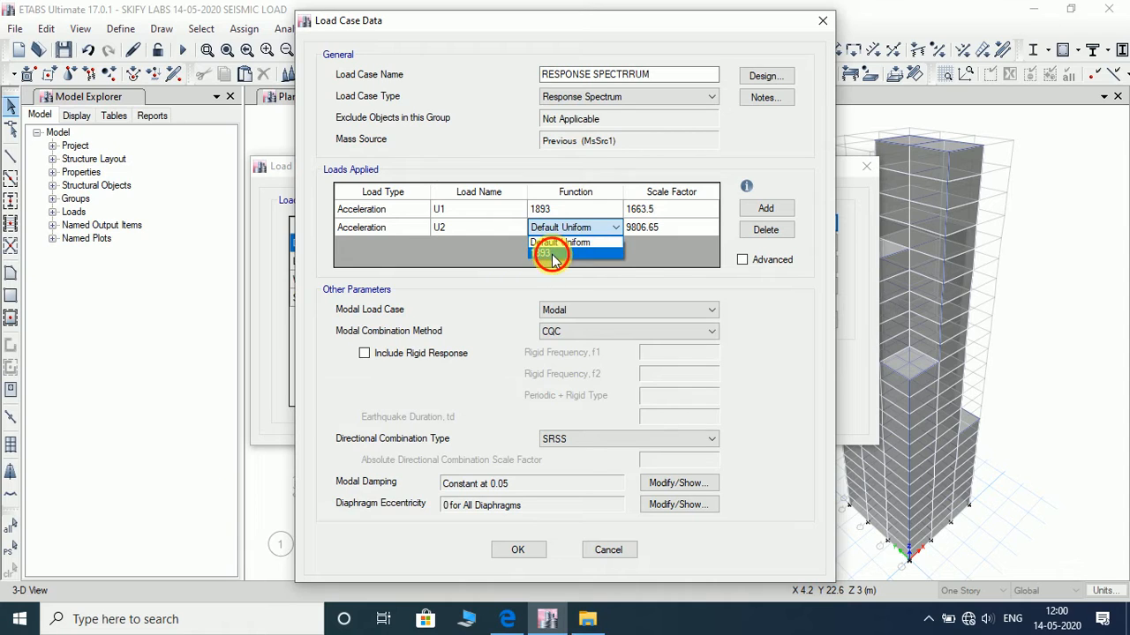
{"action": "left_click", "coordinate": [545, 254]}
{"action": "left_click", "coordinate": [673, 229]}
{"action": "type", "text": "1663.5"}
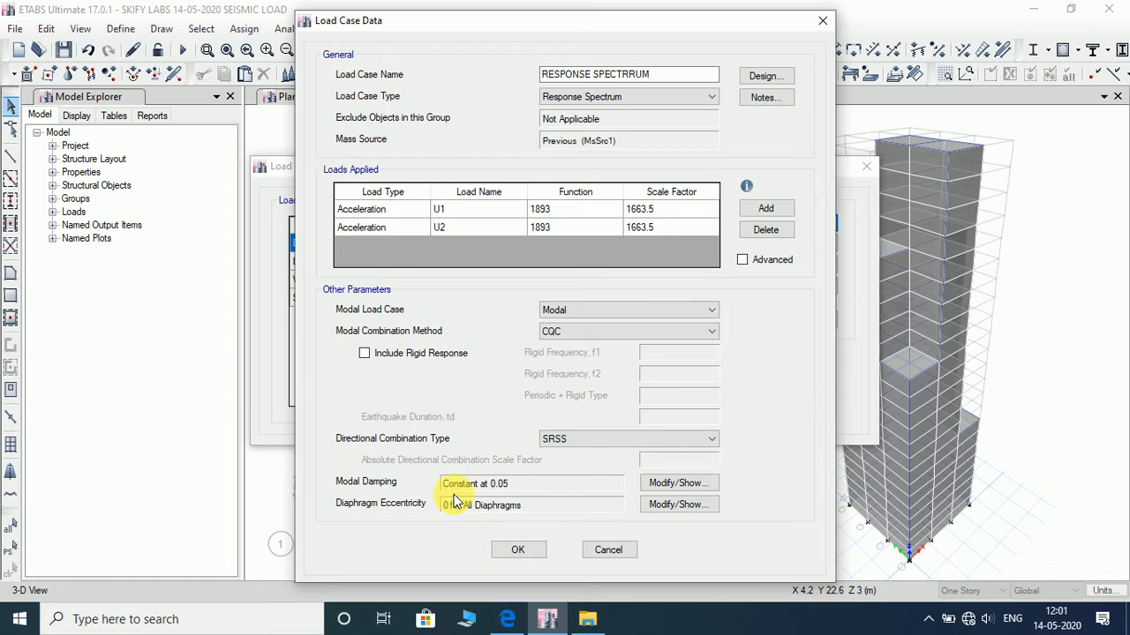
- Save the response spectrum load case, accept the load case list and run the analysis
{"action": "left_click", "coordinate": [516, 552]}
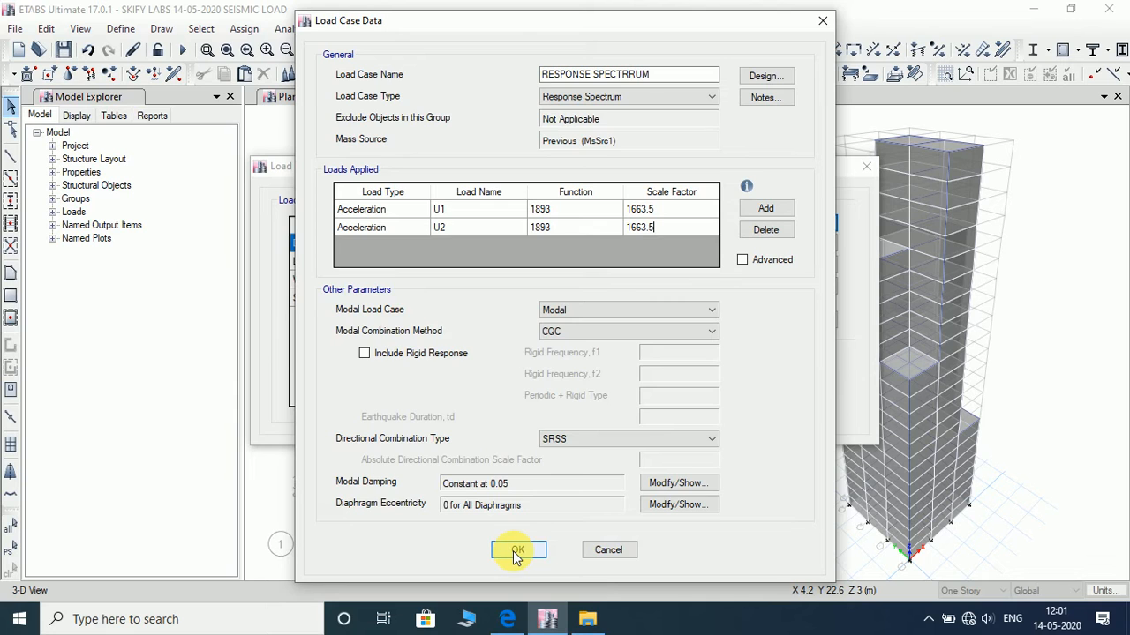
{"action": "left_click", "coordinate": [516, 551]}
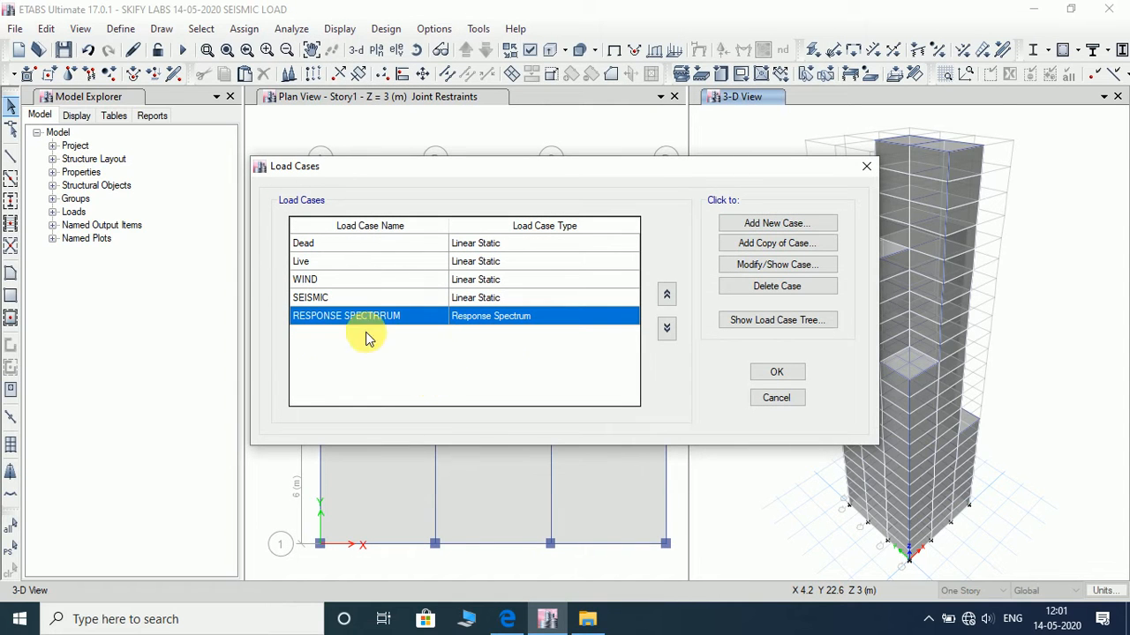
{"action": "left_click", "coordinate": [777, 372]}
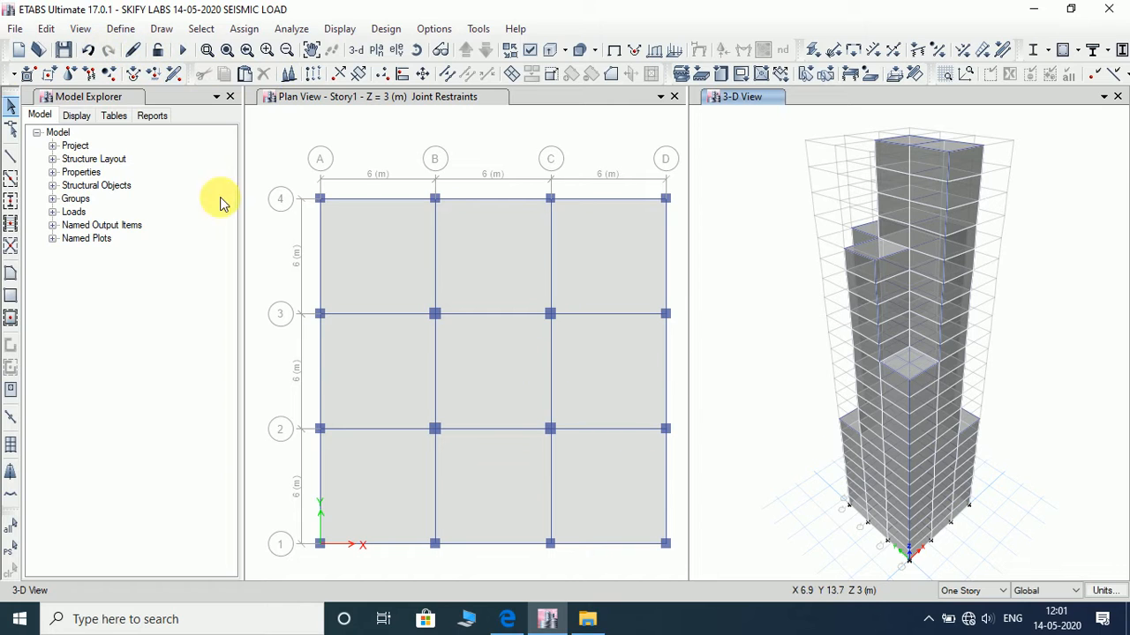
{"action": "left_click", "coordinate": [183, 49]}
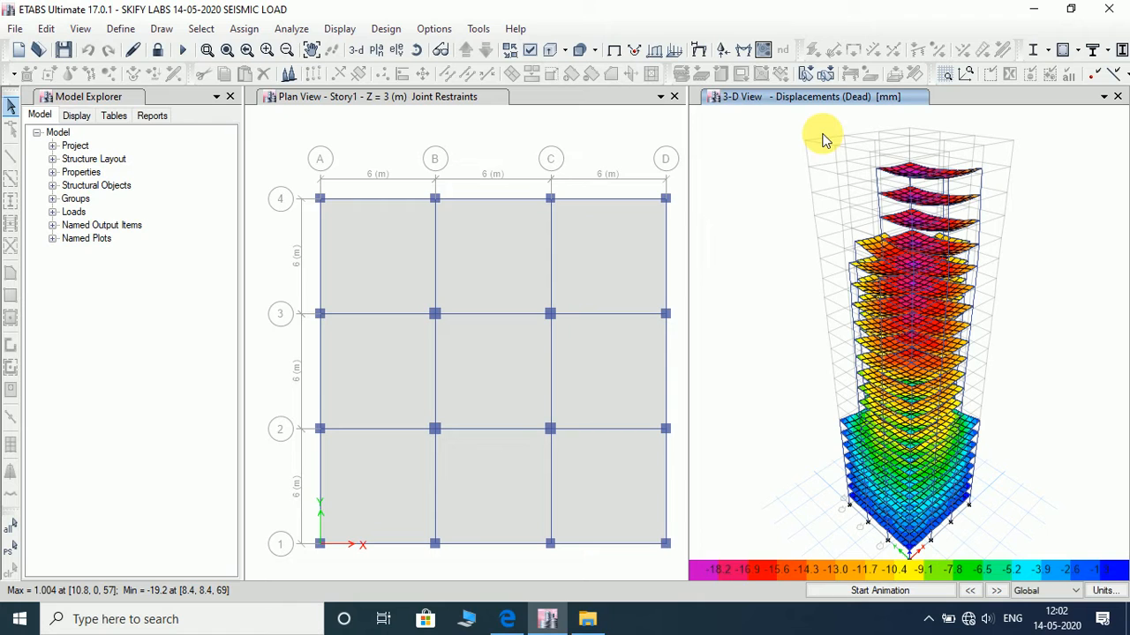
- Accept the concrete frame design preferences for IS 456:2000 and start the concrete frame design check
{"action": "left_click", "coordinate": [388, 29]}
{"action": "mouse_move", "coordinate": [532, 73]}
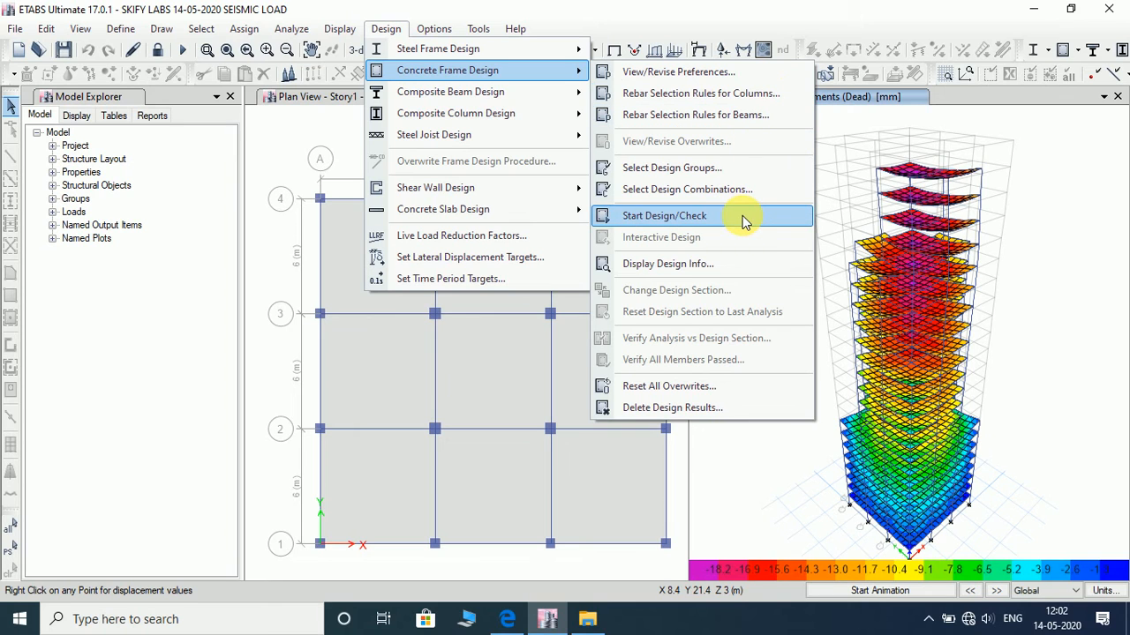
{"action": "left_click", "coordinate": [721, 72]}
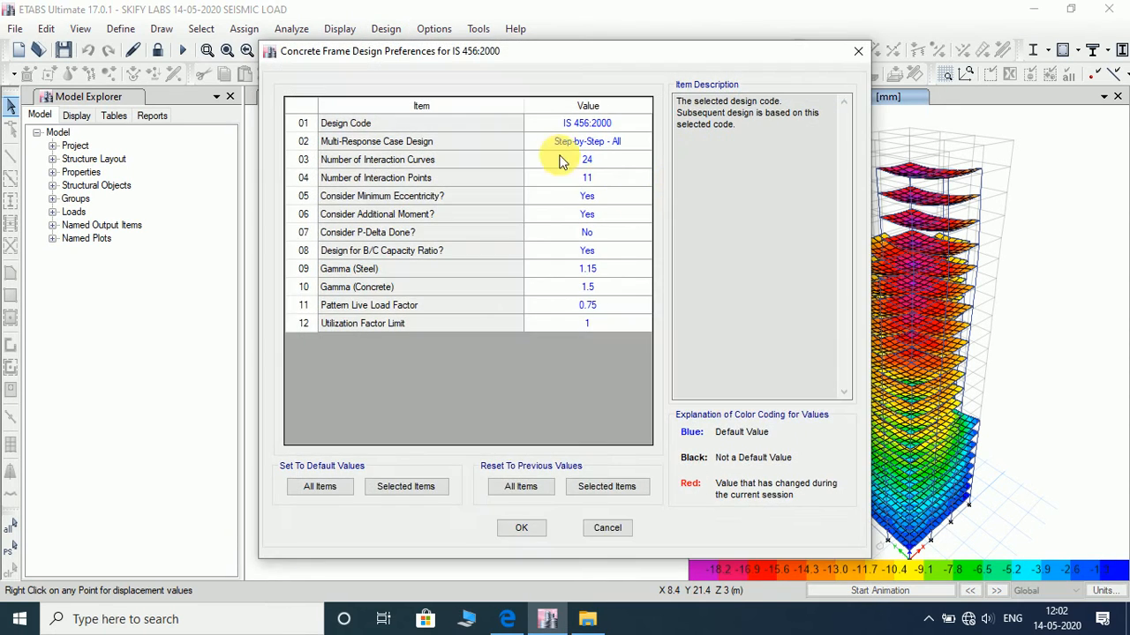
{"action": "left_click", "coordinate": [522, 528]}
{"action": "left_click", "coordinate": [385, 28]}
{"action": "mouse_move", "coordinate": [424, 70]}
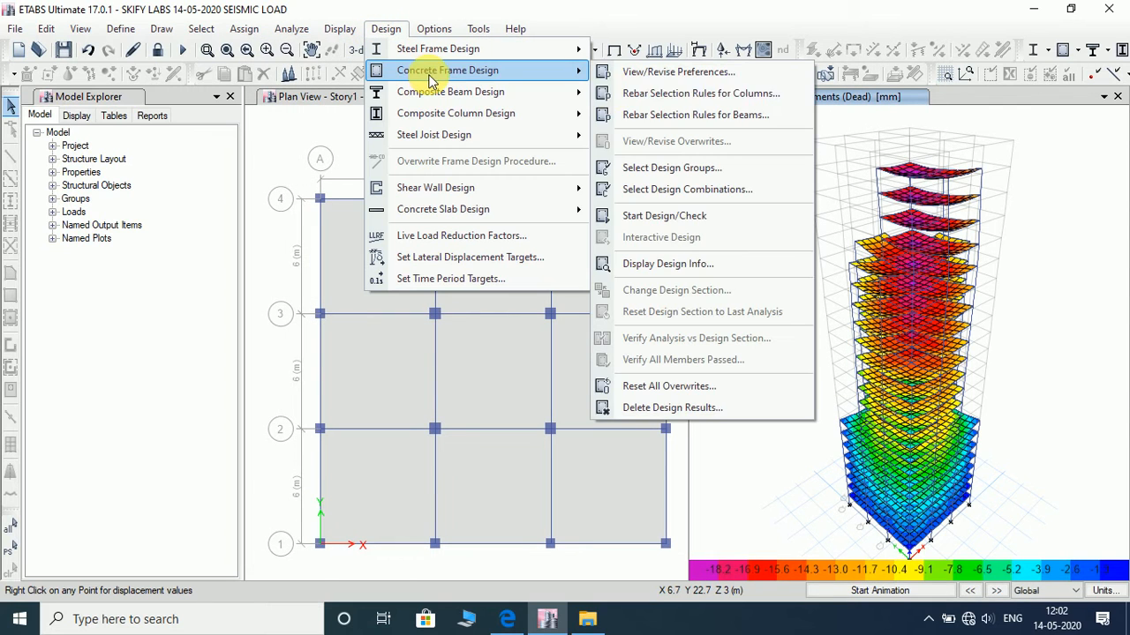
{"action": "left_click", "coordinate": [667, 217]}
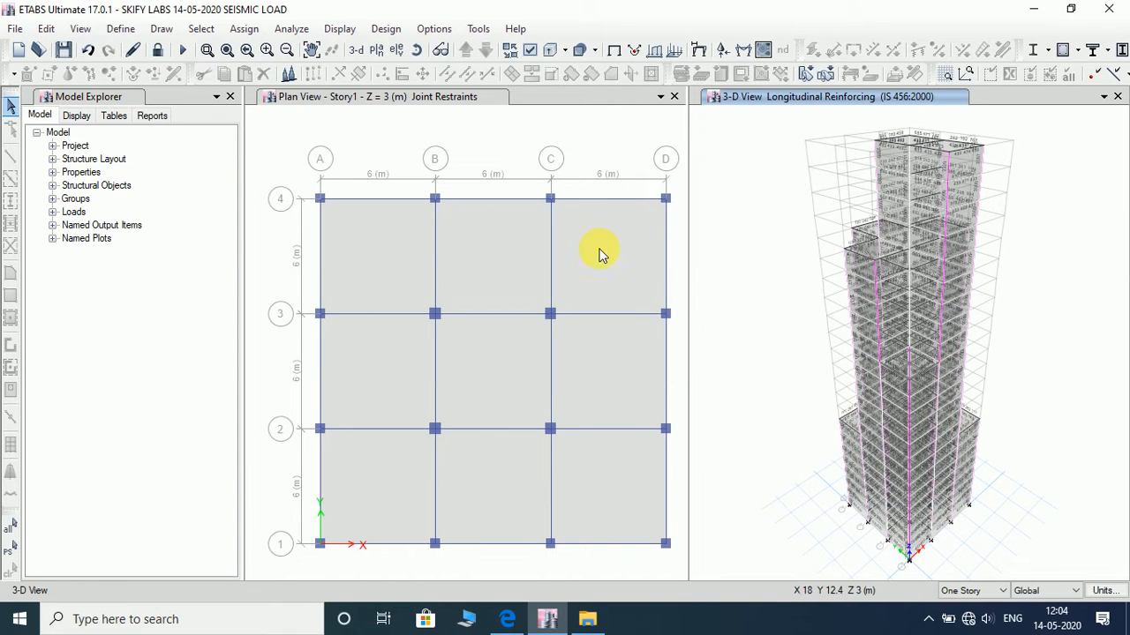
- Verify whether all concrete frame members passed the design check
{"action": "left_click", "coordinate": [380, 31]}
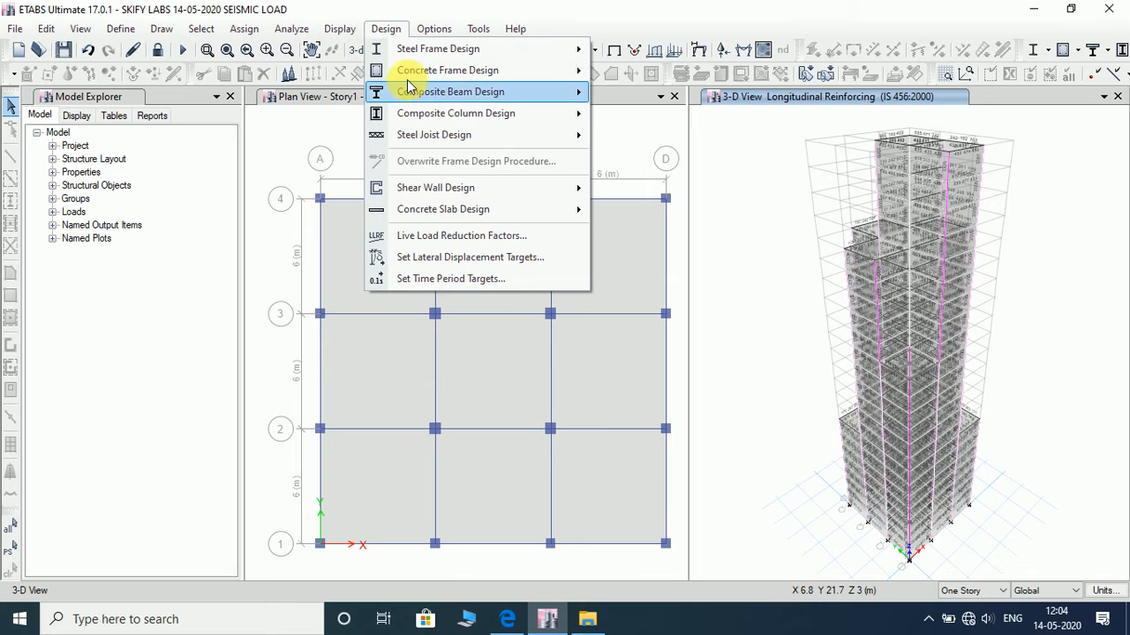
{"action": "mouse_move", "coordinate": [416, 69]}
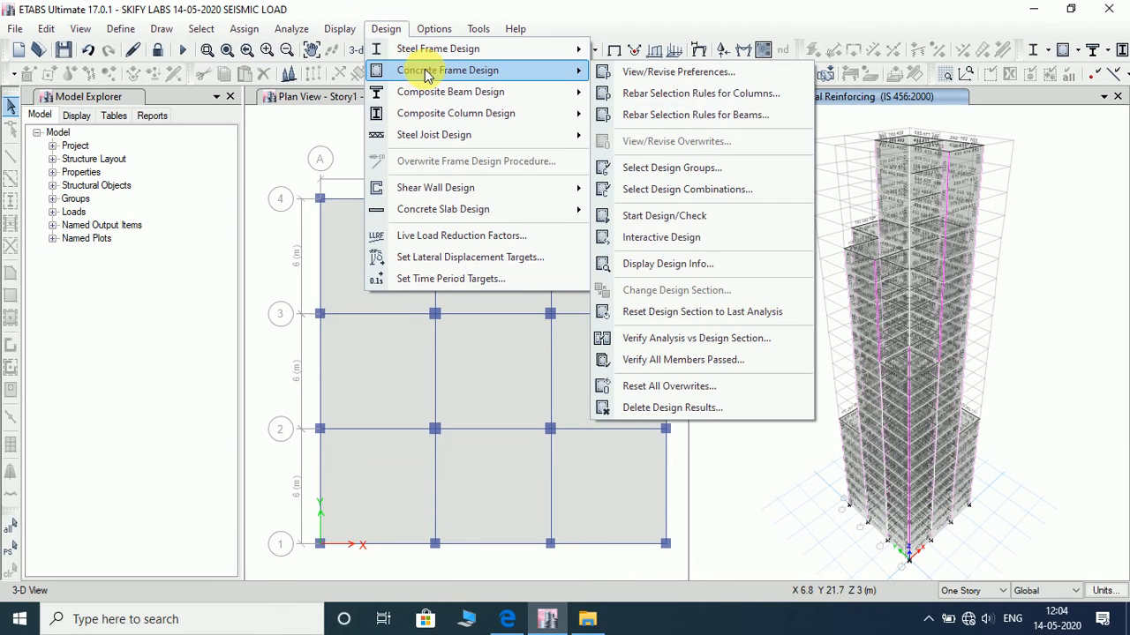
{"action": "left_click", "coordinate": [711, 359]}
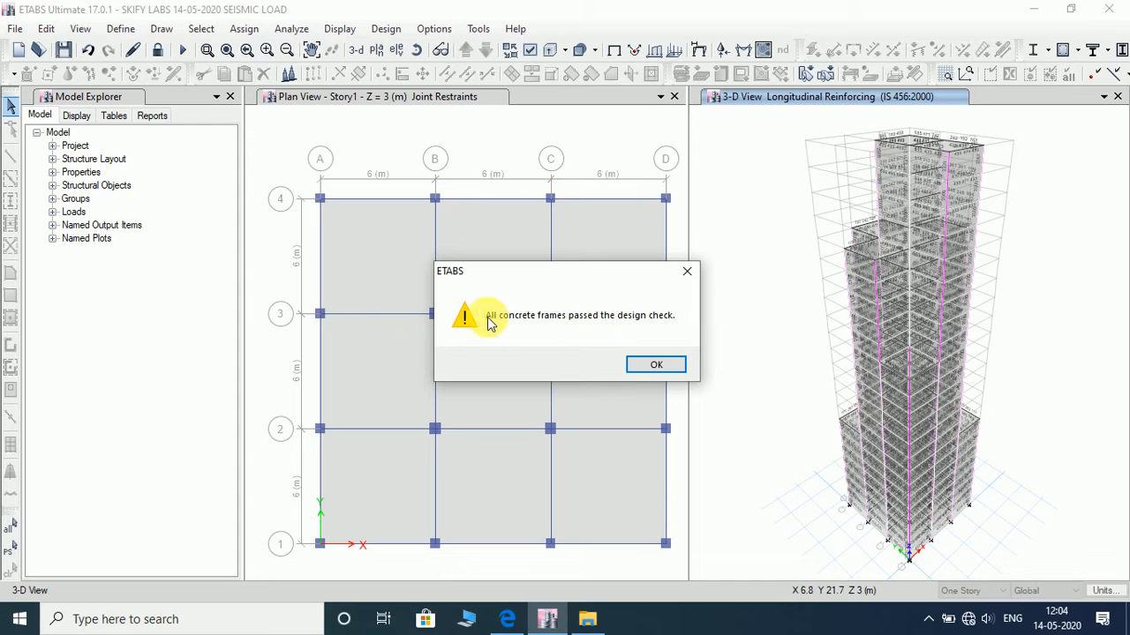
{"action": "left_click", "coordinate": [668, 374]}
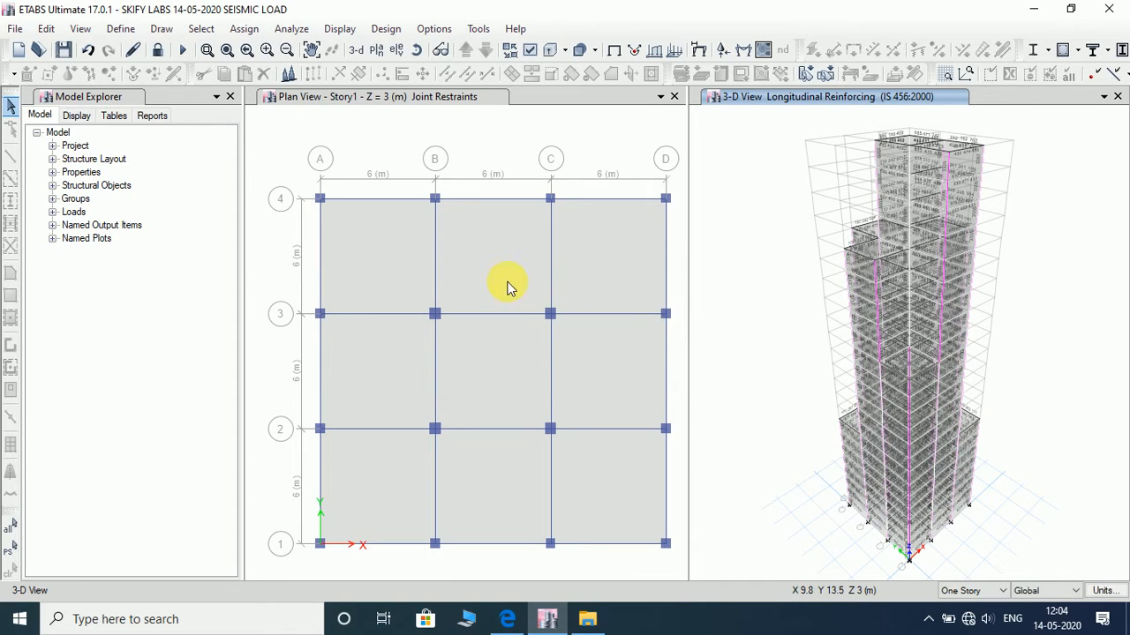
- Open the project report and the summary report of the designed model
{"action": "left_click", "coordinate": [157, 115]}
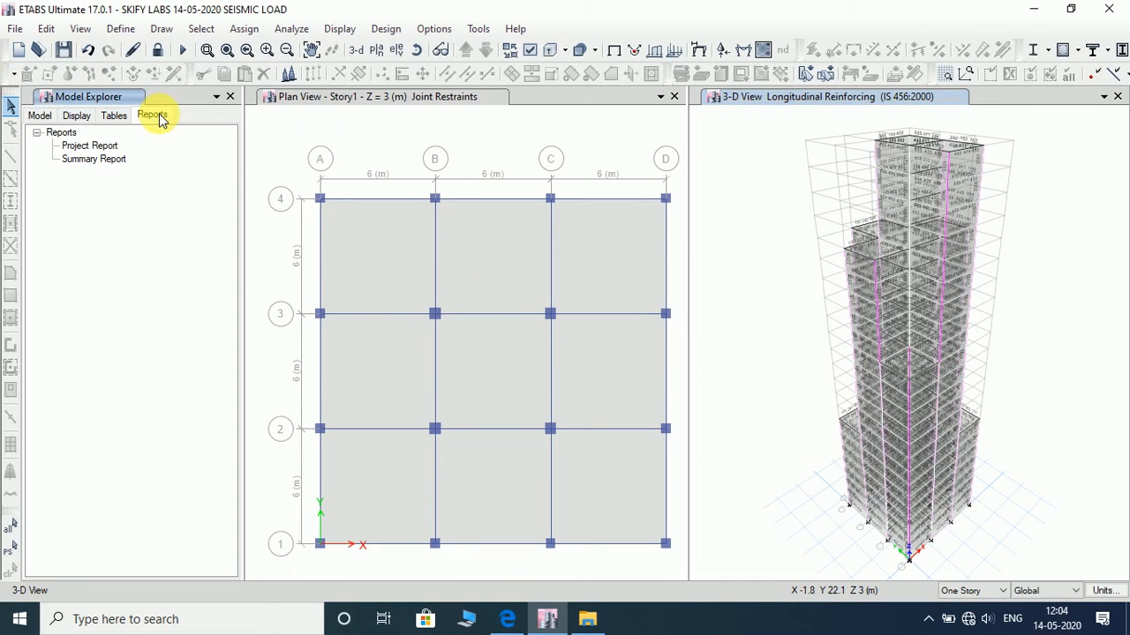
{"action": "left_click", "coordinate": [74, 148]}
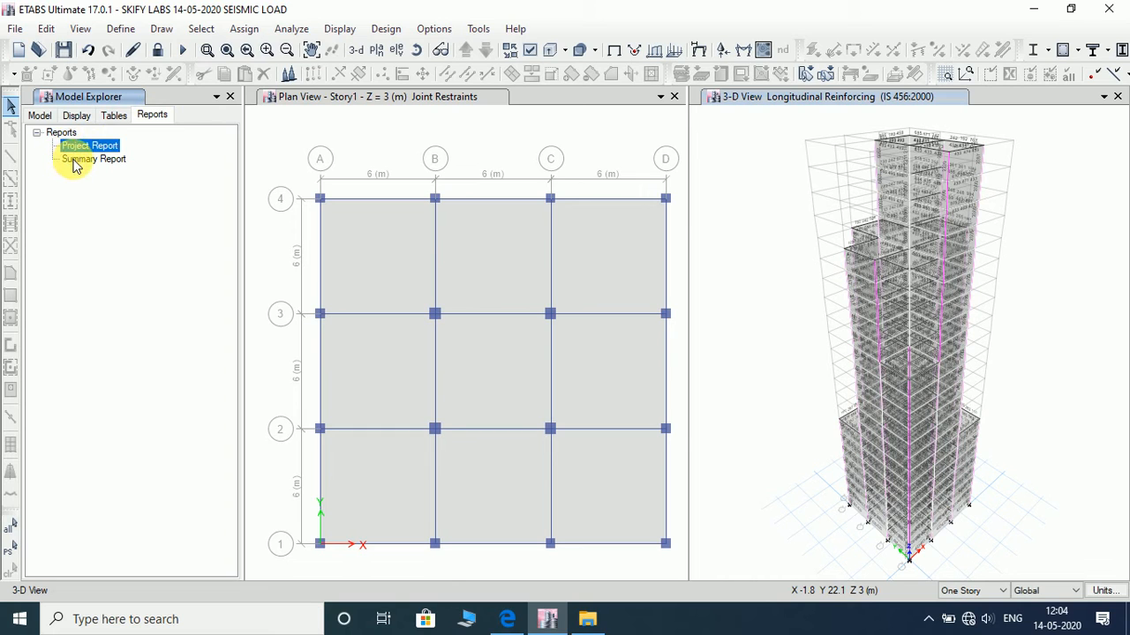
{"action": "double_click", "coordinate": [85, 150]}
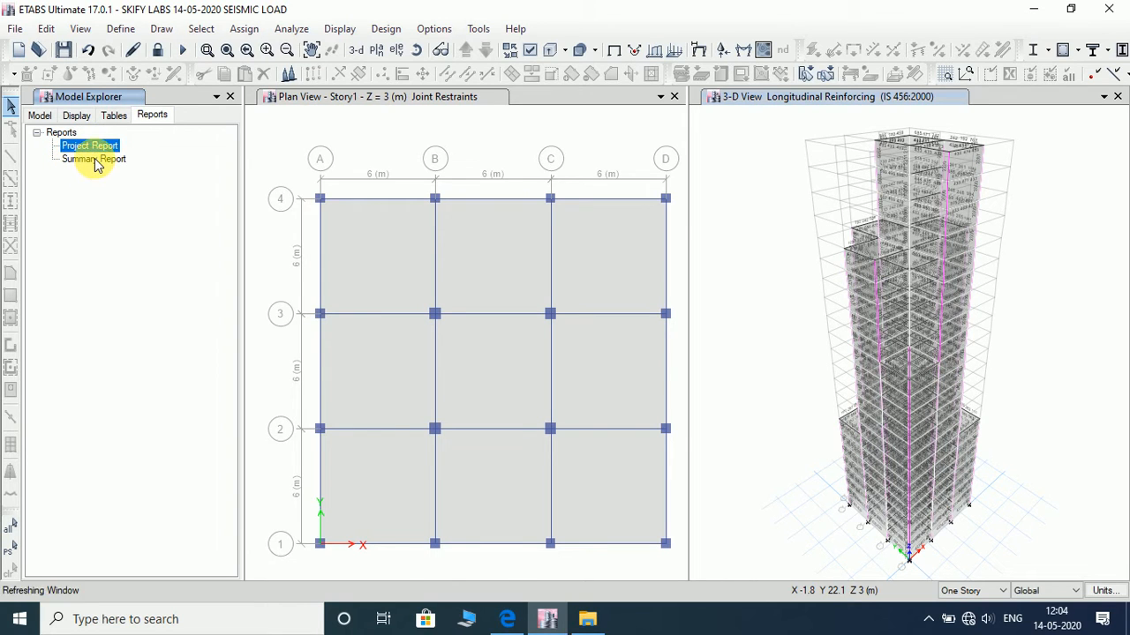
{"action": "double_click", "coordinate": [102, 157]}
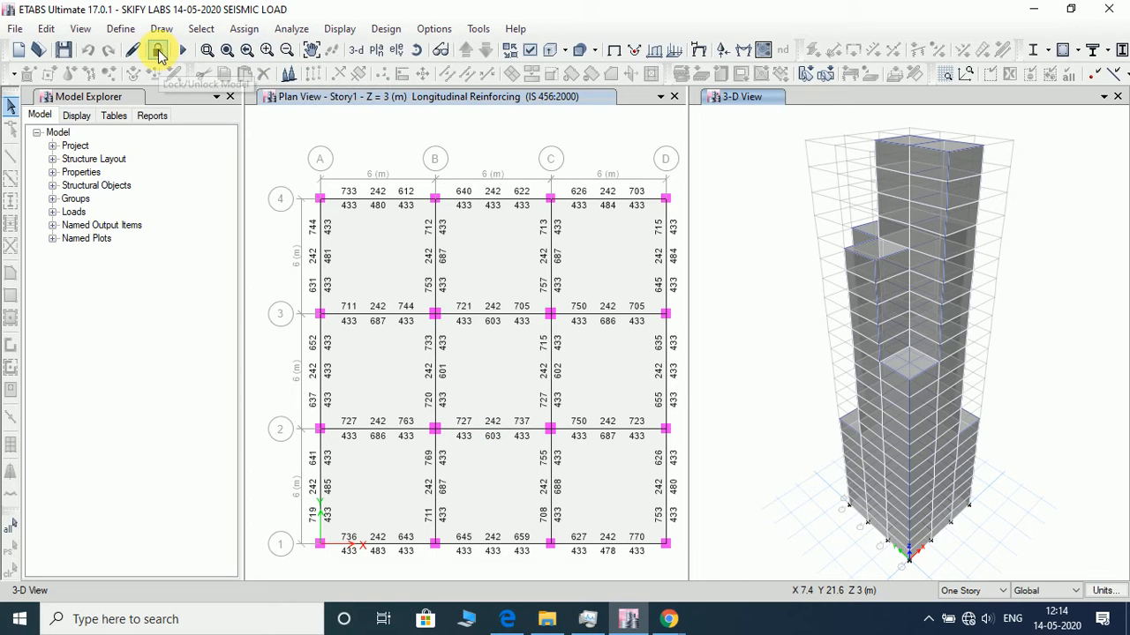
- Unlock the model and review the IS 1893:2016 lateral load settings of the SEISMIC load pattern
{"action": "left_click", "coordinate": [157, 50]}
{"action": "left_click", "coordinate": [606, 374]}
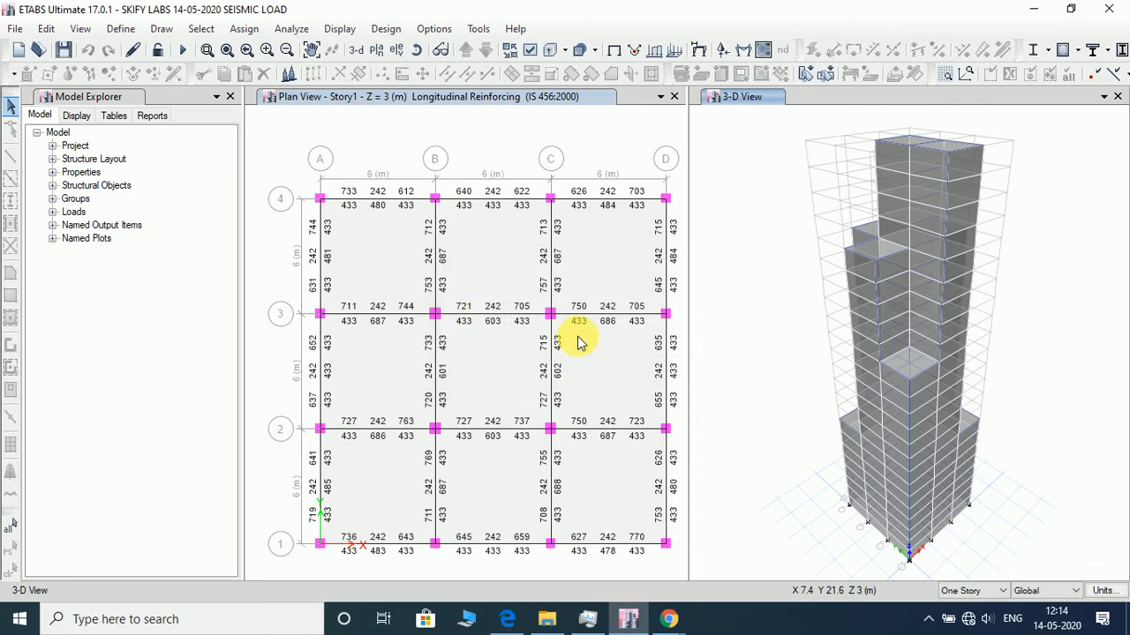
{"action": "left_click", "coordinate": [120, 29]}
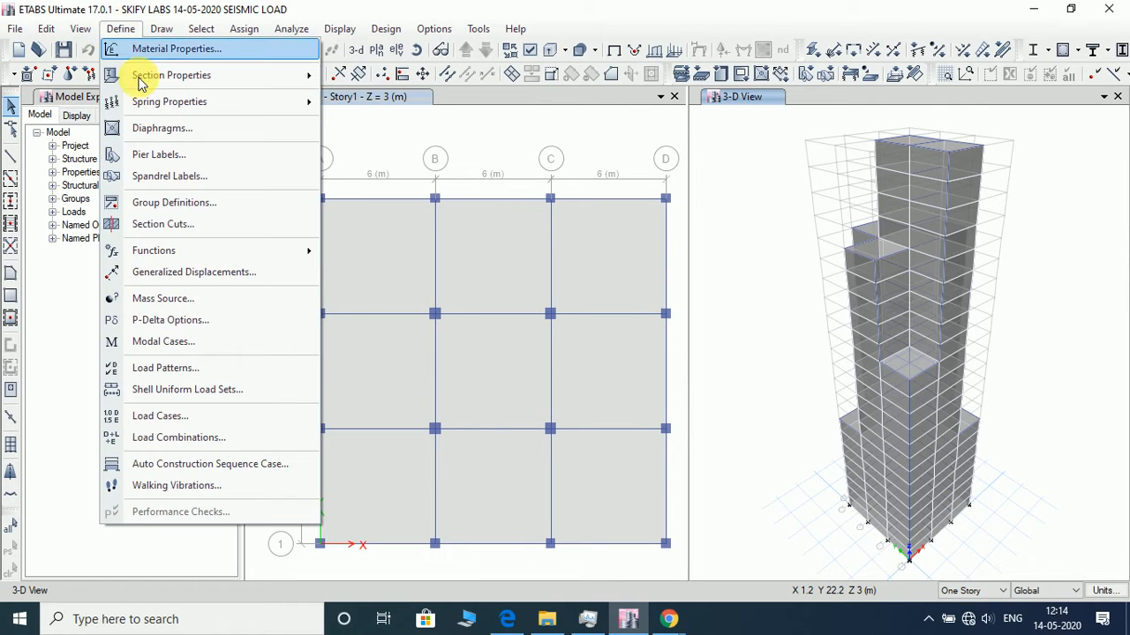
{"action": "left_click", "coordinate": [189, 369]}
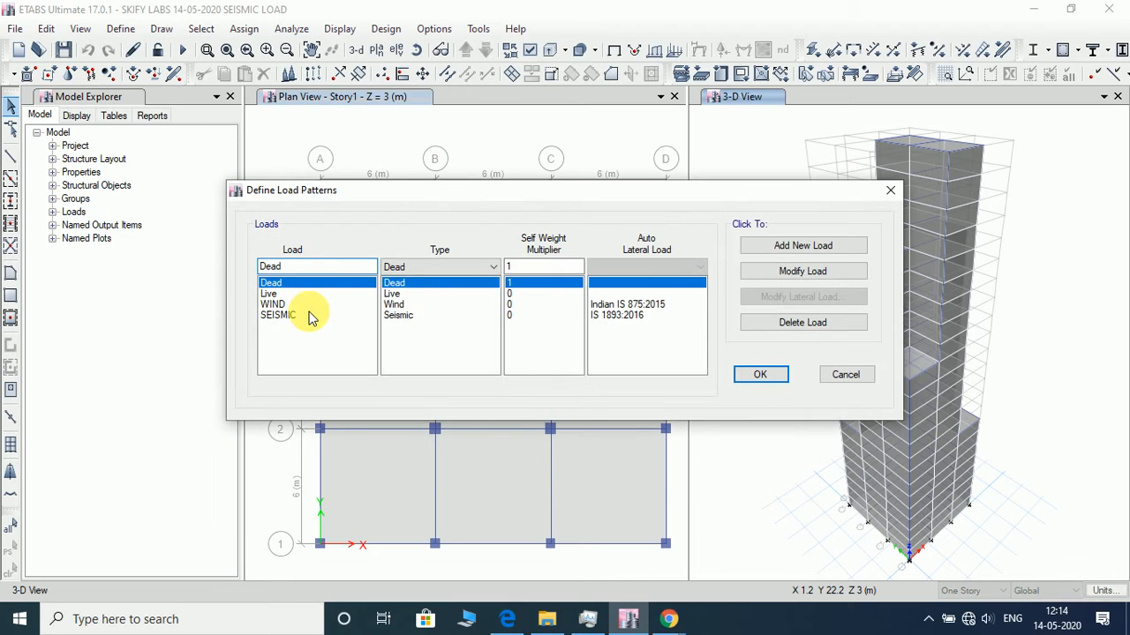
{"action": "left_click", "coordinate": [306, 316]}
{"action": "left_click", "coordinate": [768, 297]}
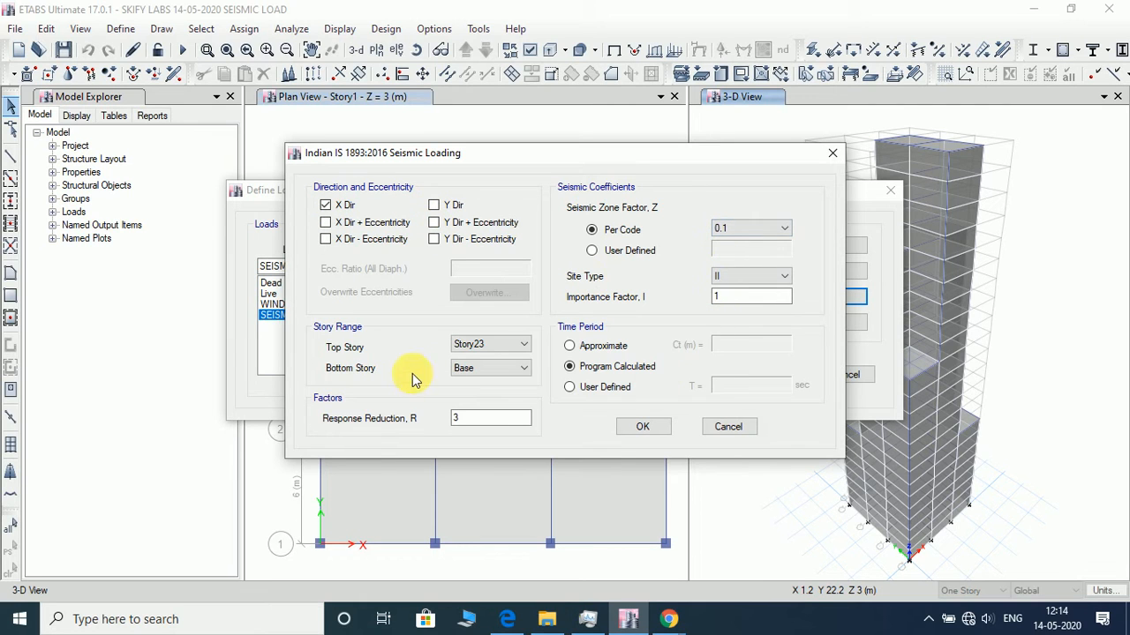
{"action": "left_click", "coordinate": [642, 426]}
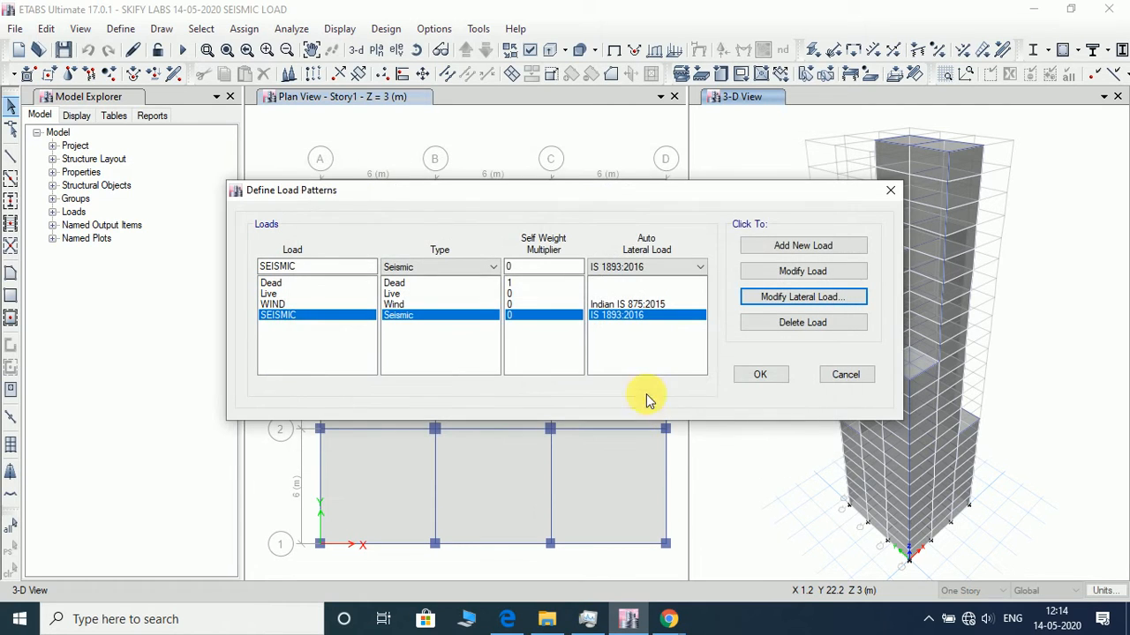
{"action": "left_click", "coordinate": [757, 374]}
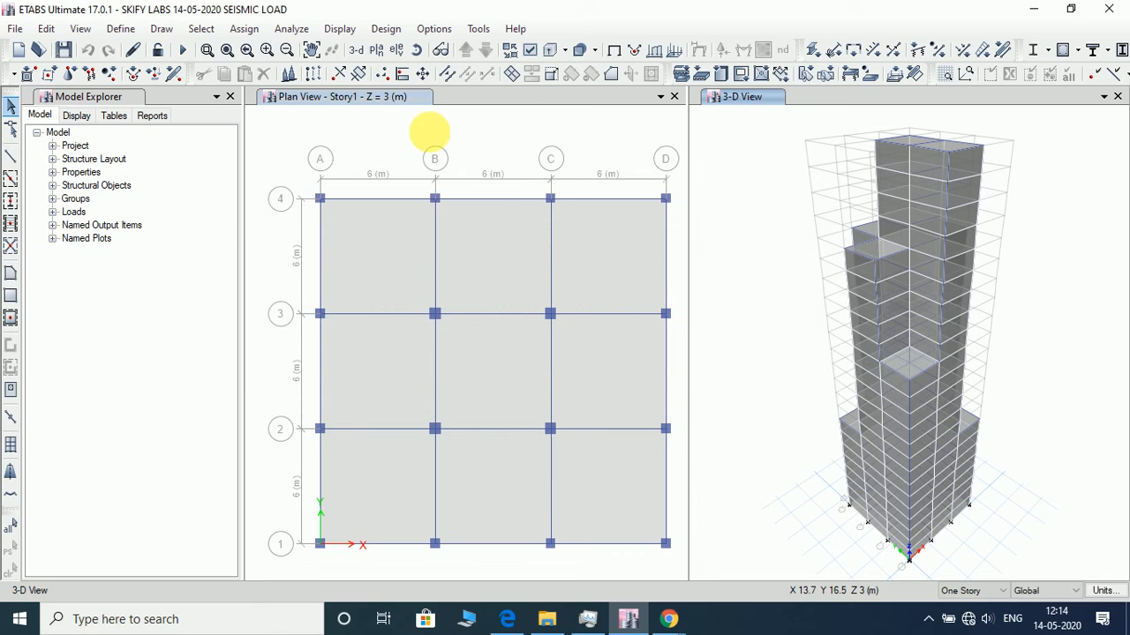
- Add a new time history function of type From File and name it TIME HISTORY
{"action": "left_click", "coordinate": [121, 29]}
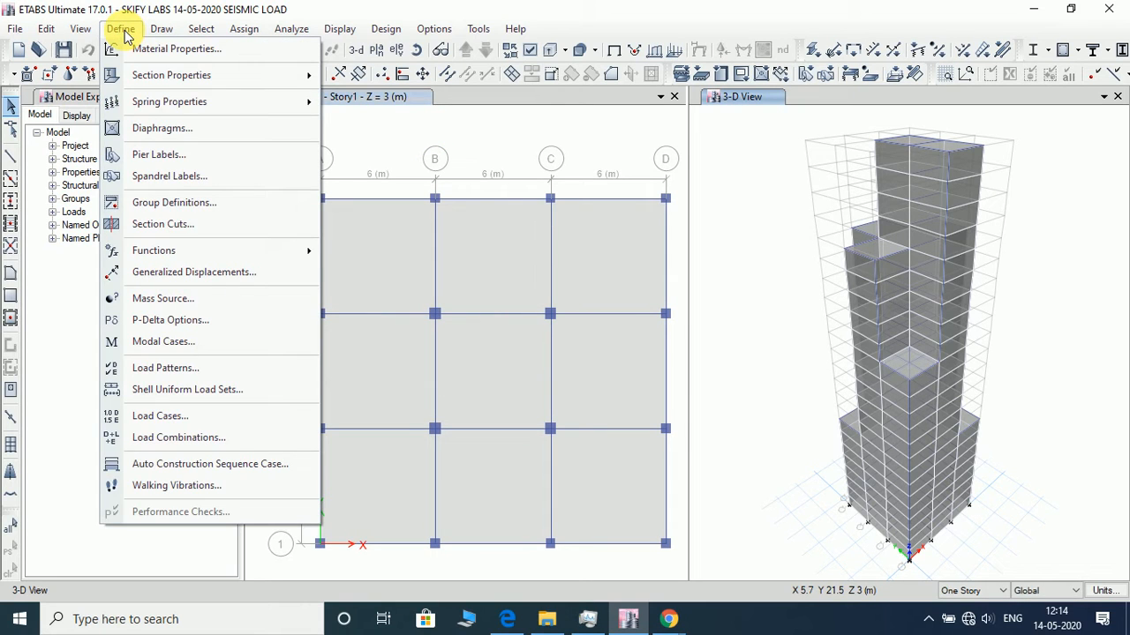
{"action": "mouse_move", "coordinate": [315, 249]}
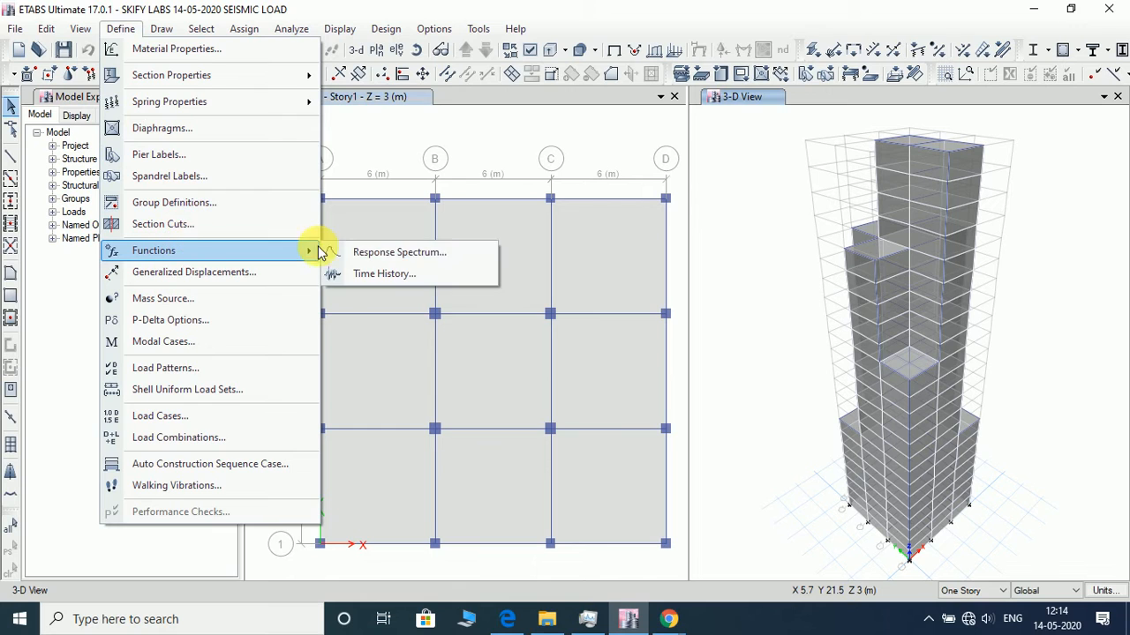
{"action": "left_click", "coordinate": [375, 275]}
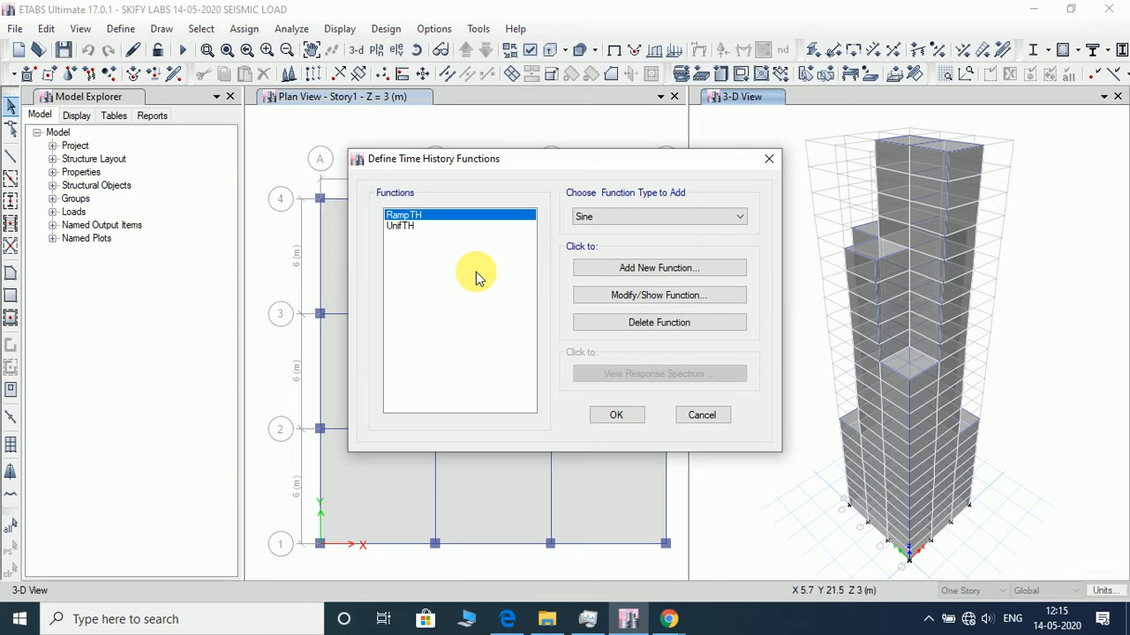
{"action": "left_click", "coordinate": [651, 218]}
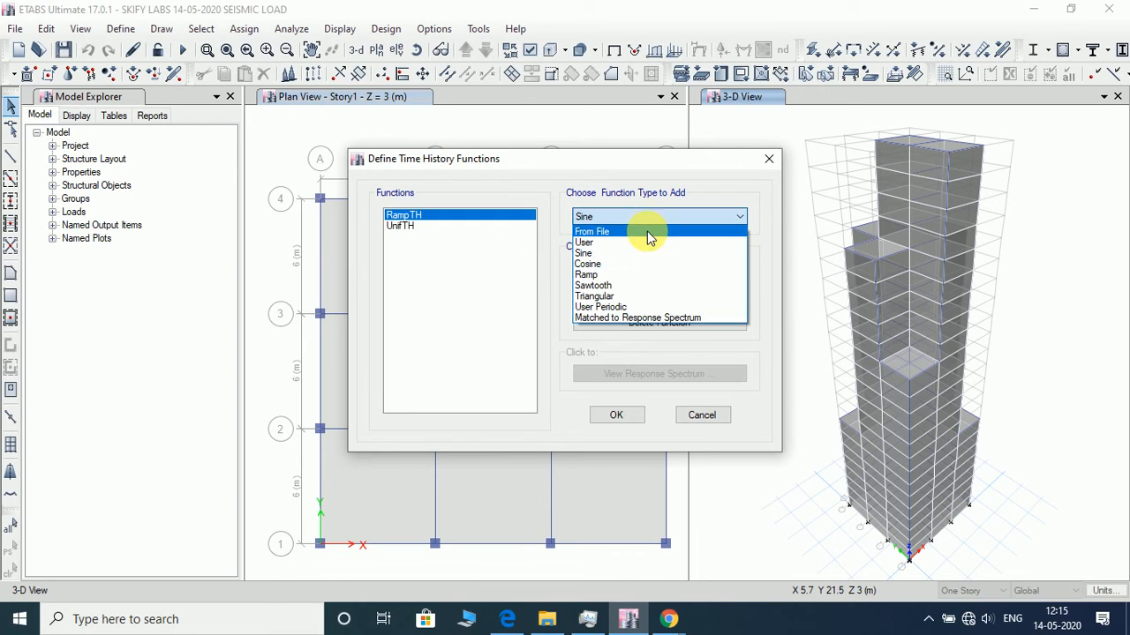
{"action": "left_click", "coordinate": [646, 231]}
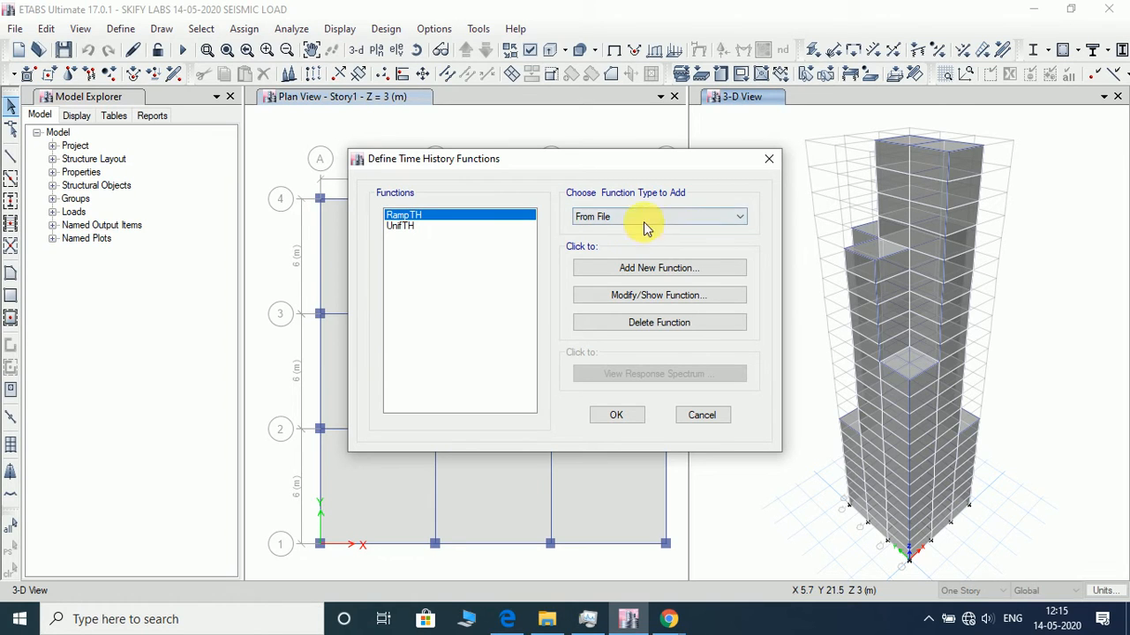
{"action": "left_click", "coordinate": [640, 267]}
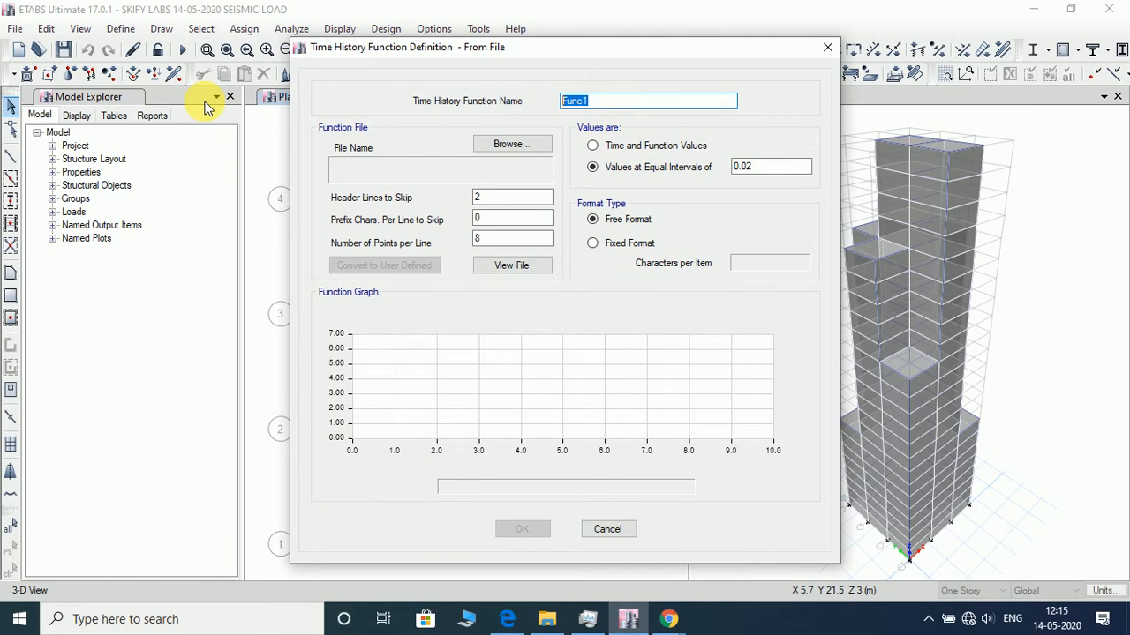
{"action": "type", "text": "TIME HISTORY"}
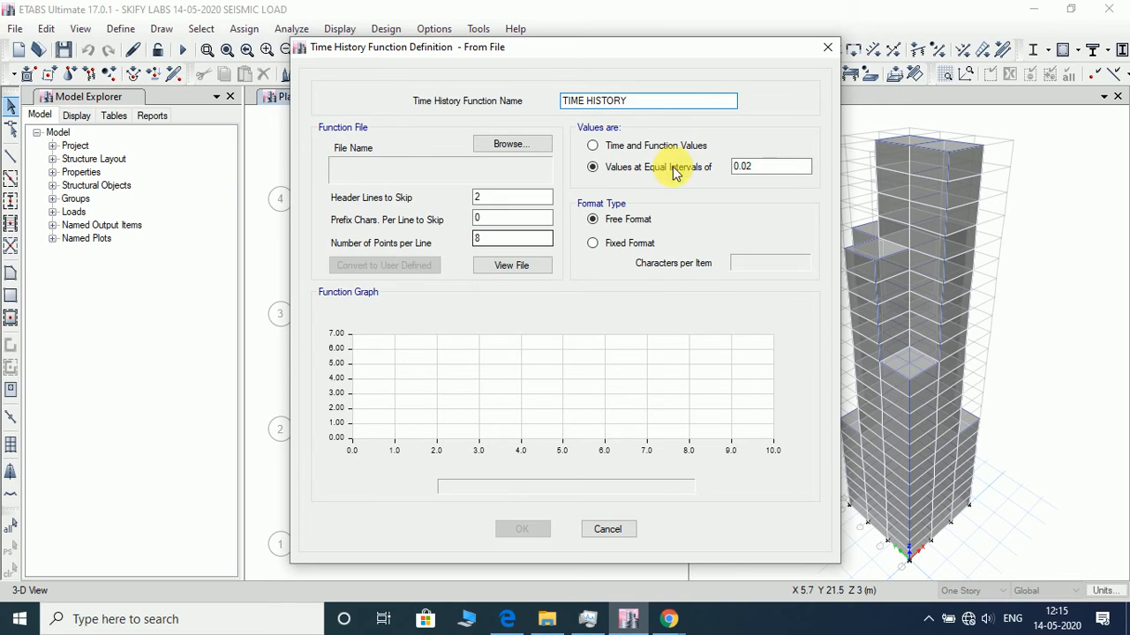
- Load example-time-history-data.dat from the Desktop as the data file of the time history function
{"action": "left_click", "coordinate": [534, 146]}
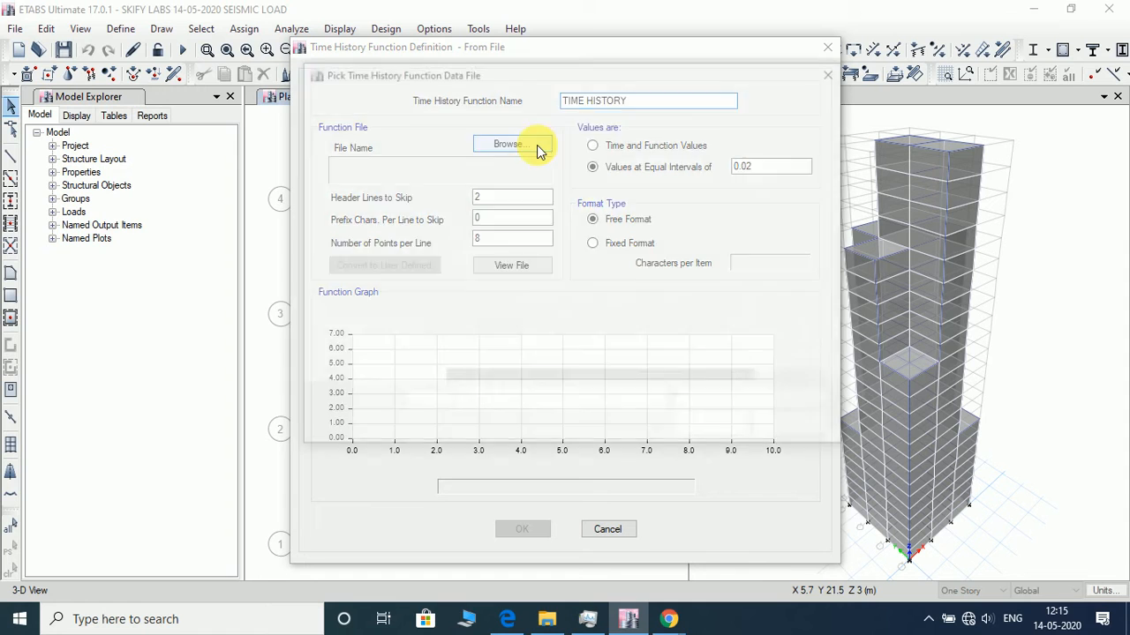
{"action": "left_click", "coordinate": [362, 148]}
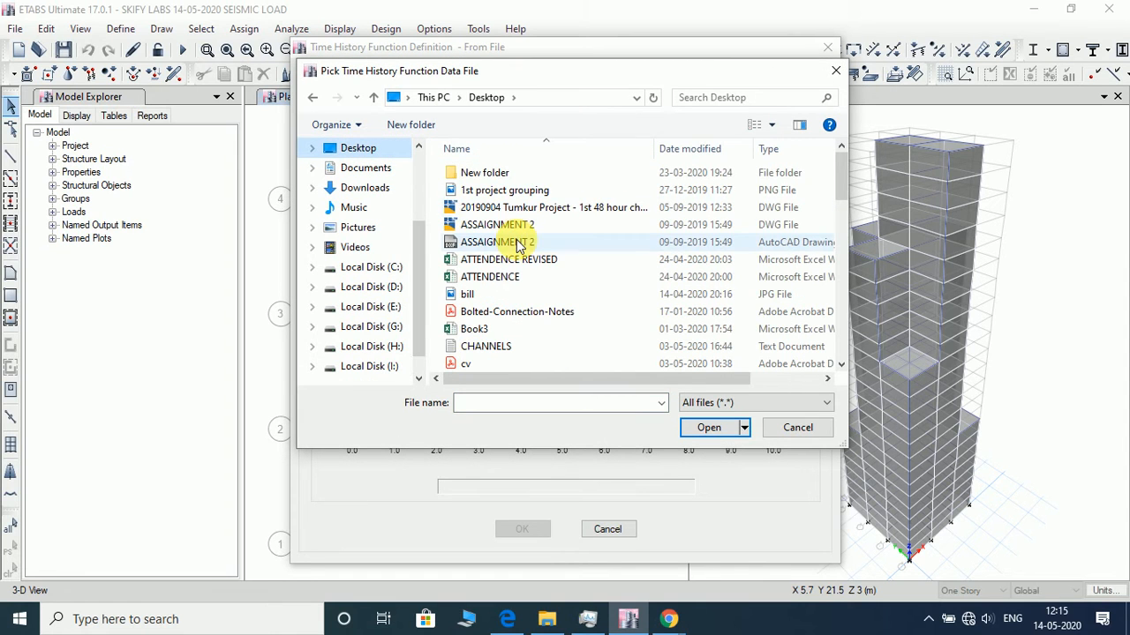
{"action": "scroll", "coordinate": [519, 245], "scroll_direction": "down", "scroll_amount": 10}
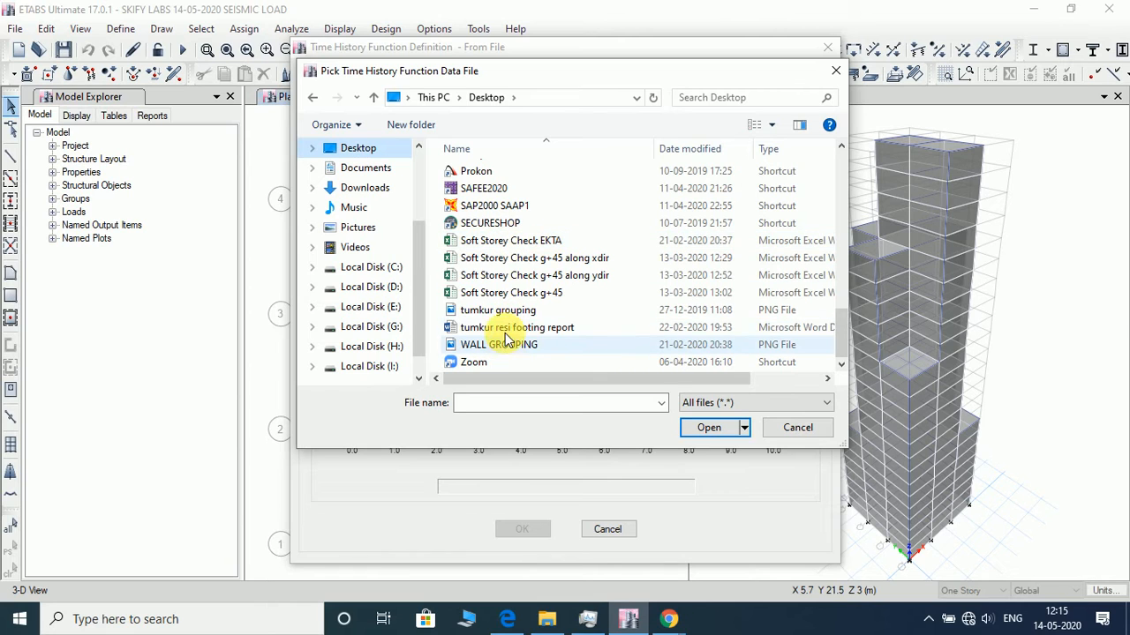
{"action": "scroll", "coordinate": [497, 235], "scroll_direction": "up", "scroll_amount": 1}
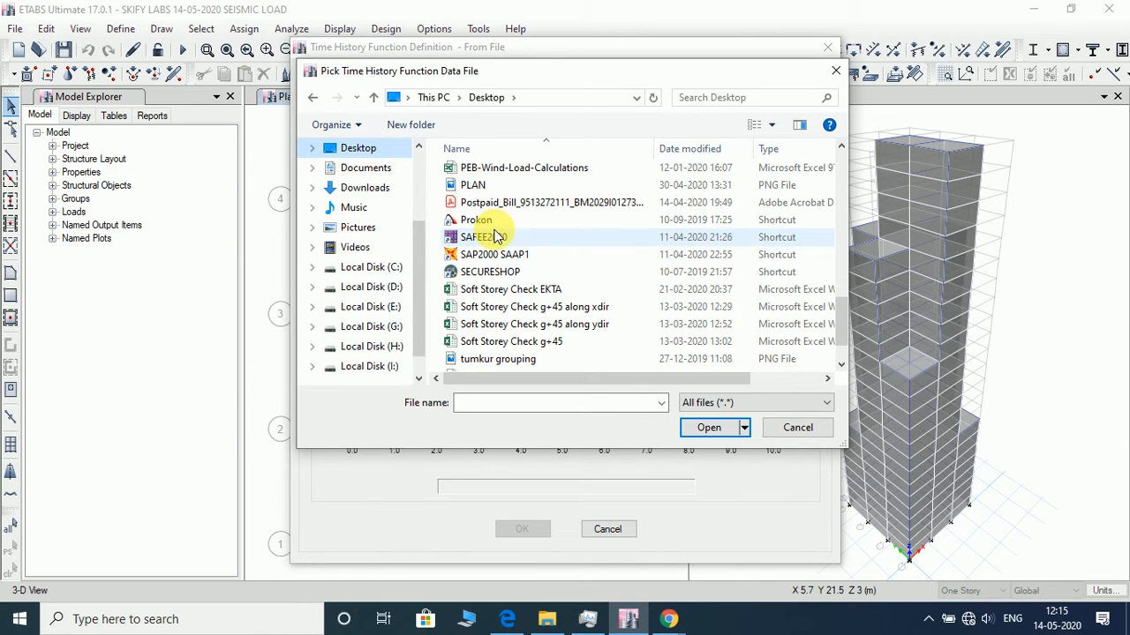
{"action": "scroll", "coordinate": [497, 236], "scroll_direction": "up", "scroll_amount": 2}
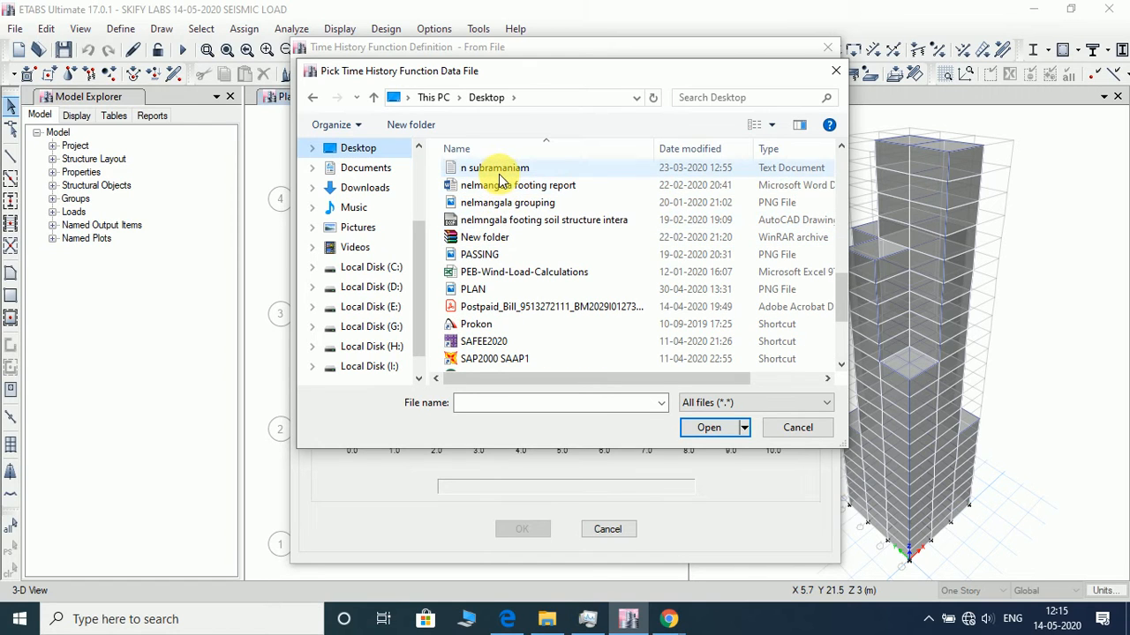
{"action": "scroll", "coordinate": [499, 172], "scroll_direction": "up", "scroll_amount": 1}
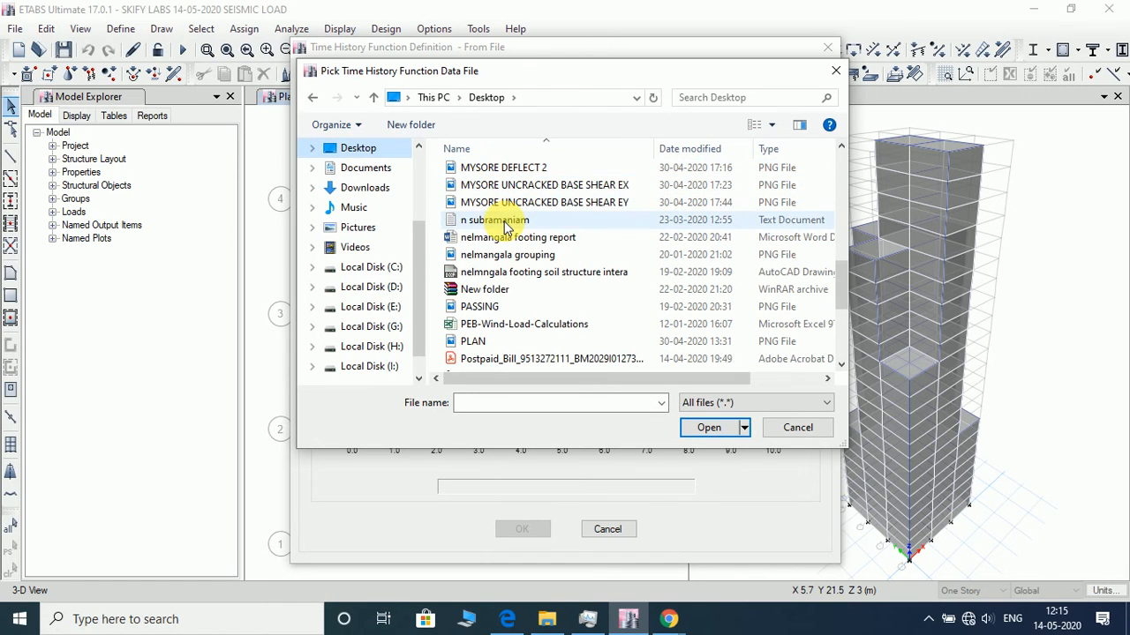
{"action": "scroll", "coordinate": [519, 227], "scroll_direction": "up", "scroll_amount": 4}
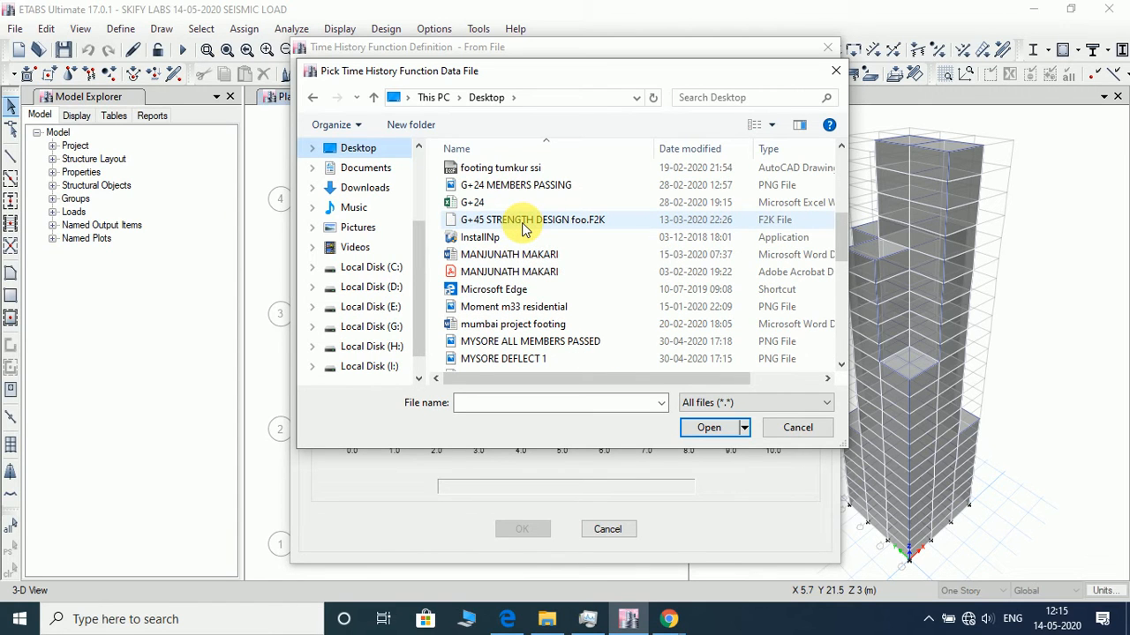
{"action": "scroll", "coordinate": [522, 227], "scroll_direction": "up", "scroll_amount": 1}
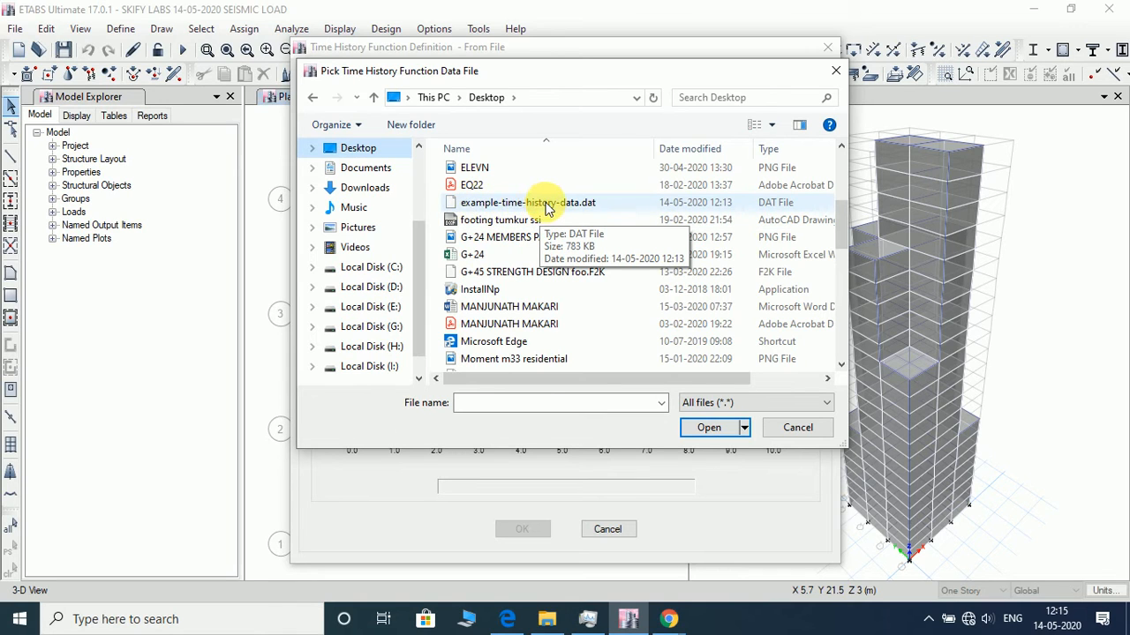
{"action": "left_click", "coordinate": [547, 203]}
{"action": "left_click", "coordinate": [706, 429]}
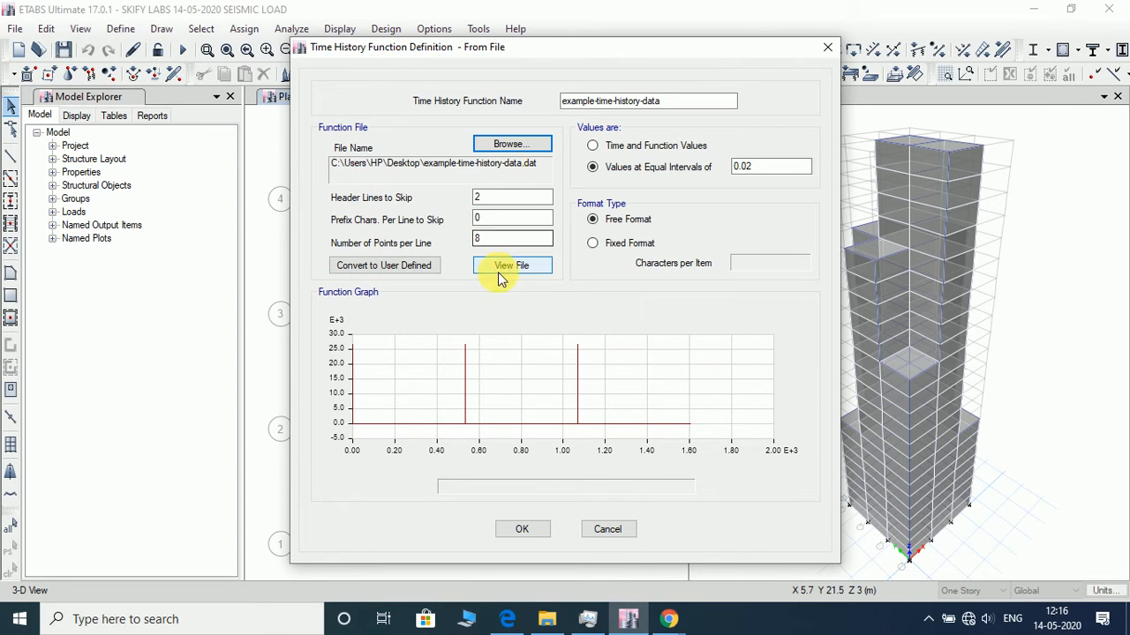
- Examine the contents of the time history data file for its header lines, data layout and time interval
{"action": "left_click", "coordinate": [604, 247]}
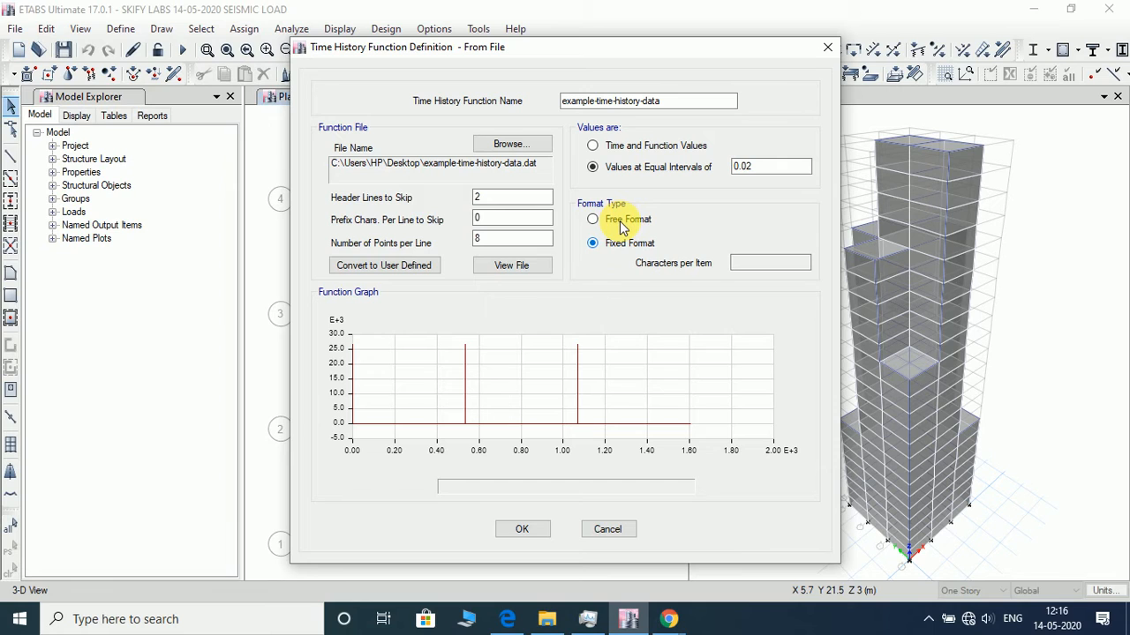
{"action": "left_click", "coordinate": [597, 219]}
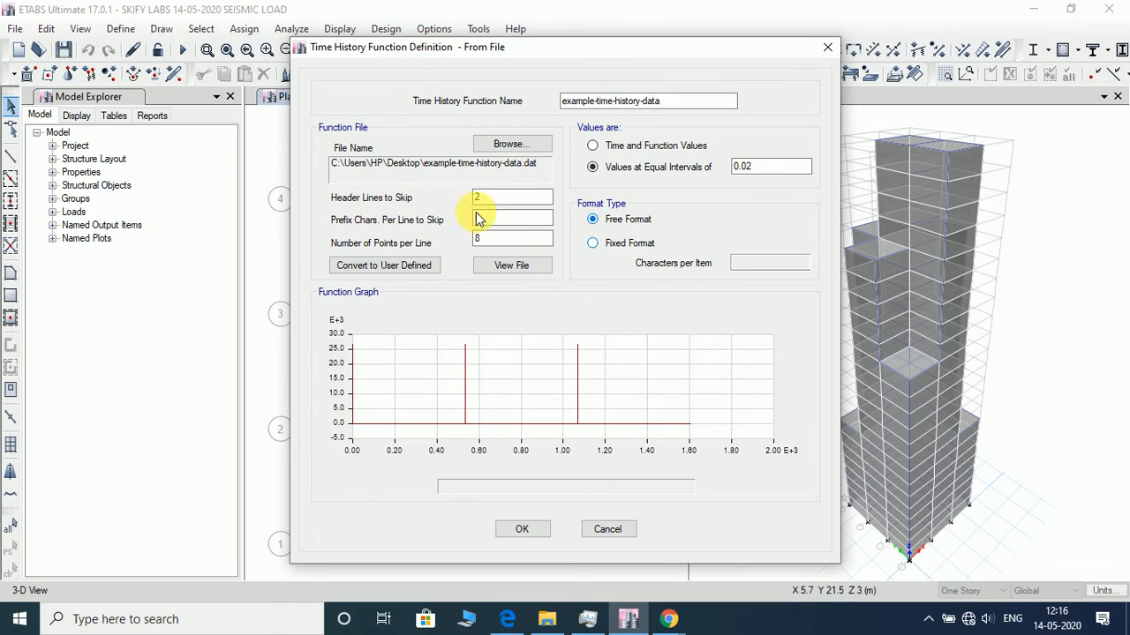
{"action": "left_click", "coordinate": [510, 270]}
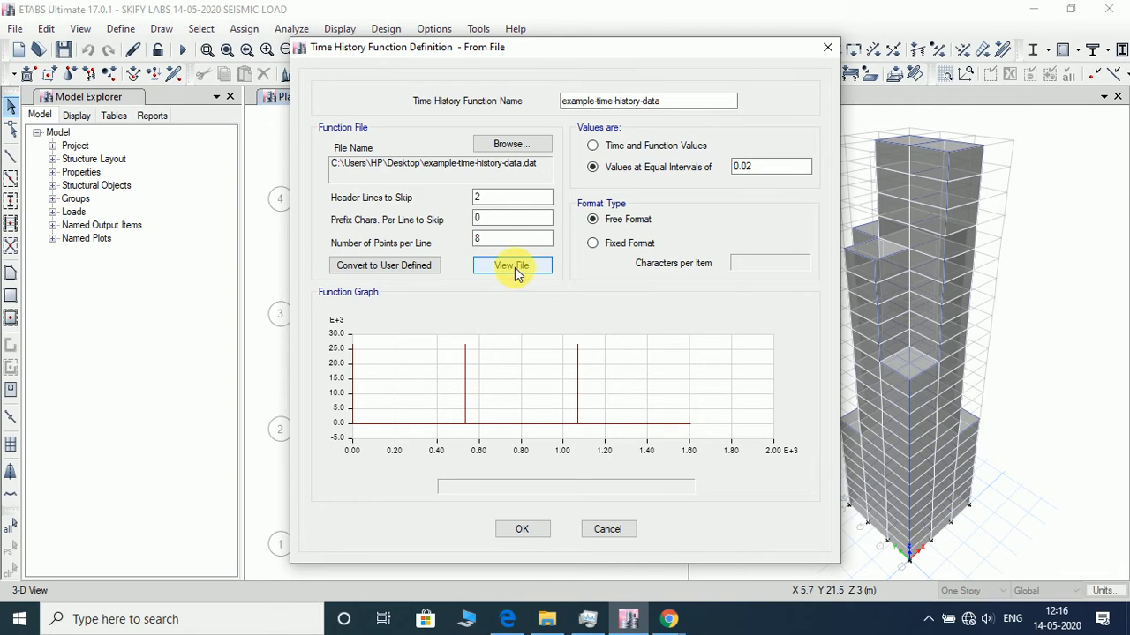
{"action": "left_click", "coordinate": [514, 268]}
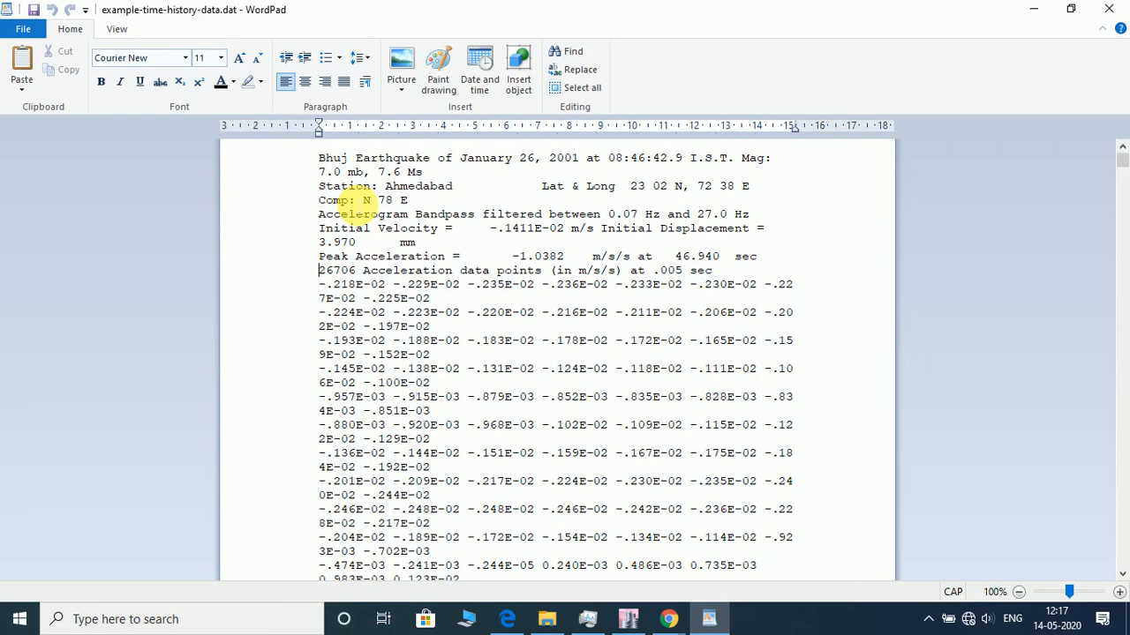
{"action": "left_click", "coordinate": [644, 623]}
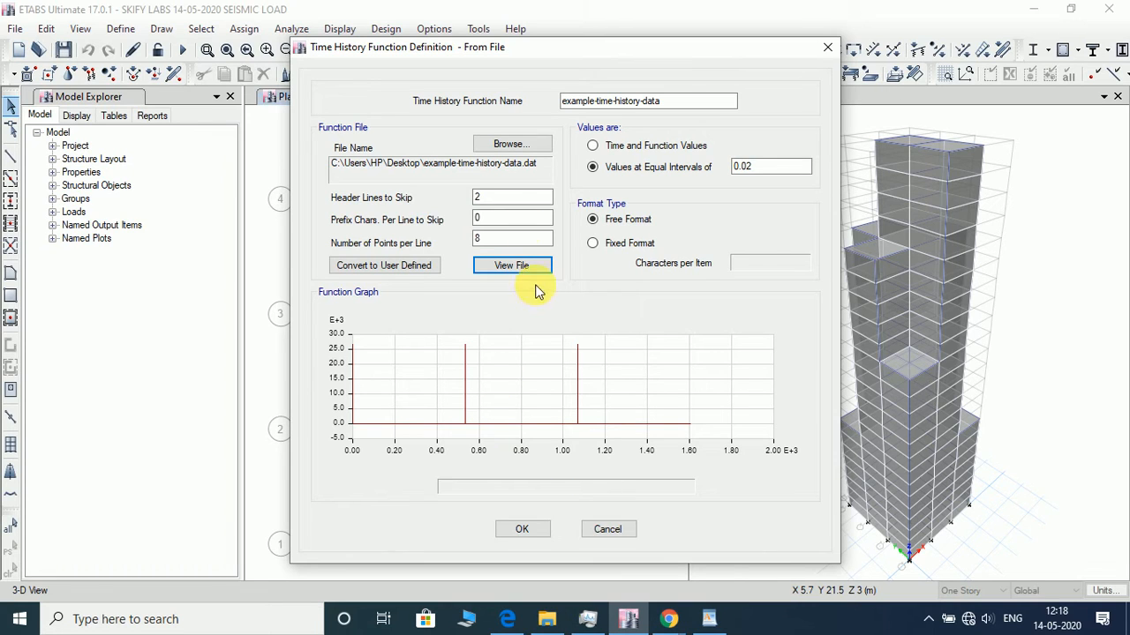
{"action": "left_click", "coordinate": [516, 265]}
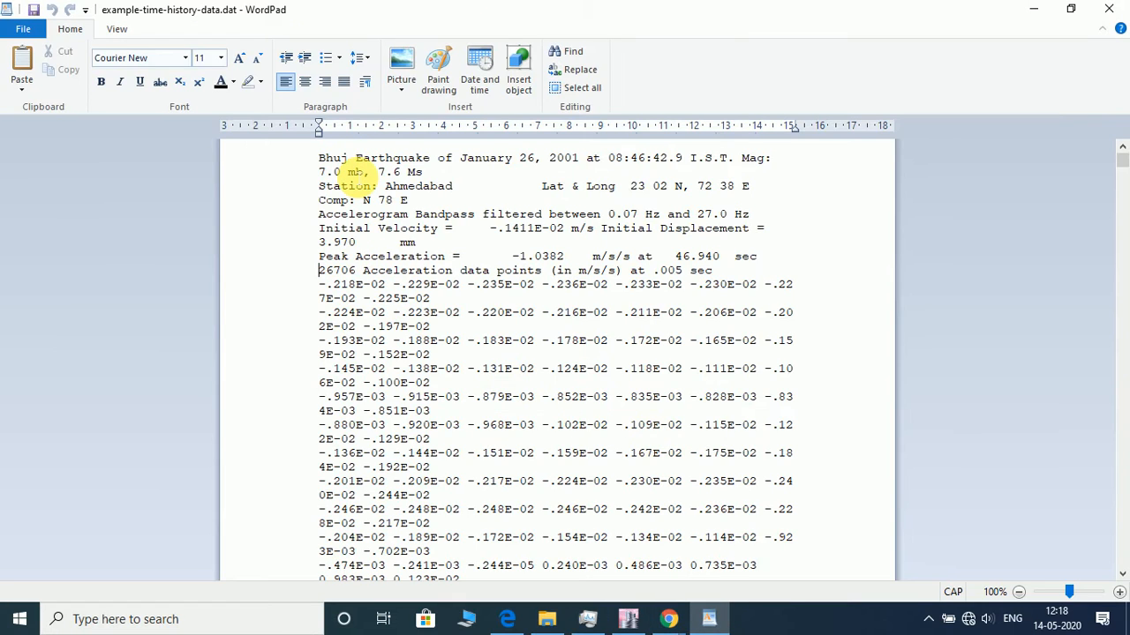
{"action": "left_click", "coordinate": [1110, 10]}
- Set 9 header lines to skip, 1 point per line and fixed format with 10 characters per item, and save the time history function
{"action": "double_click", "coordinate": [535, 197]}
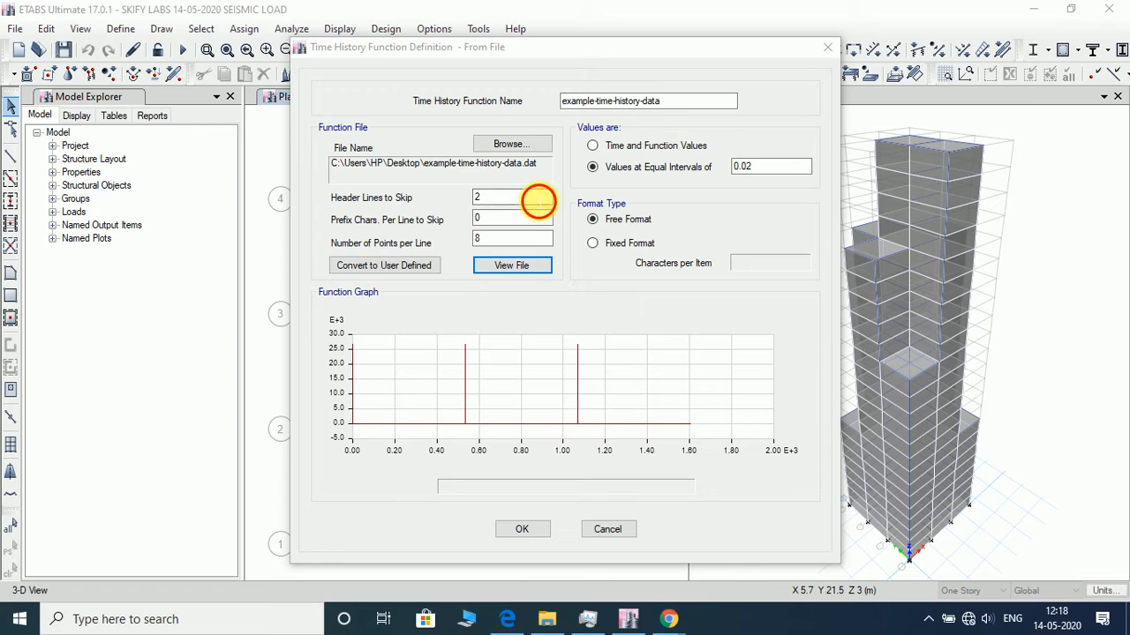
{"action": "type", "text": "9"}
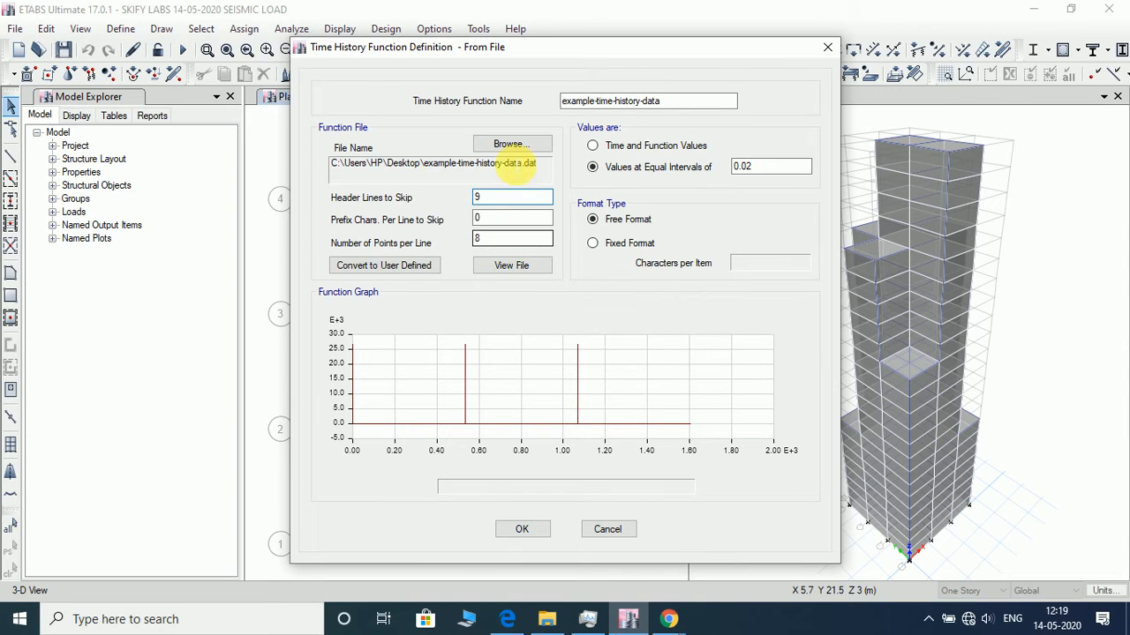
{"action": "left_click_drag", "start_coordinate": [504, 241], "coordinate": [433, 274]}
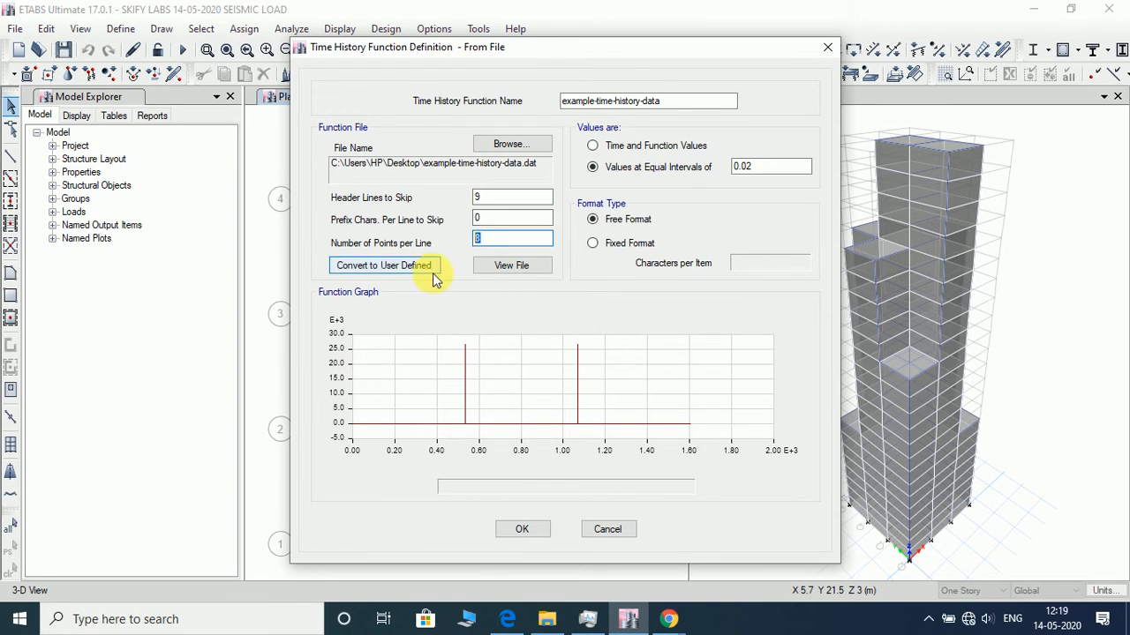
{"action": "type", "text": "1"}
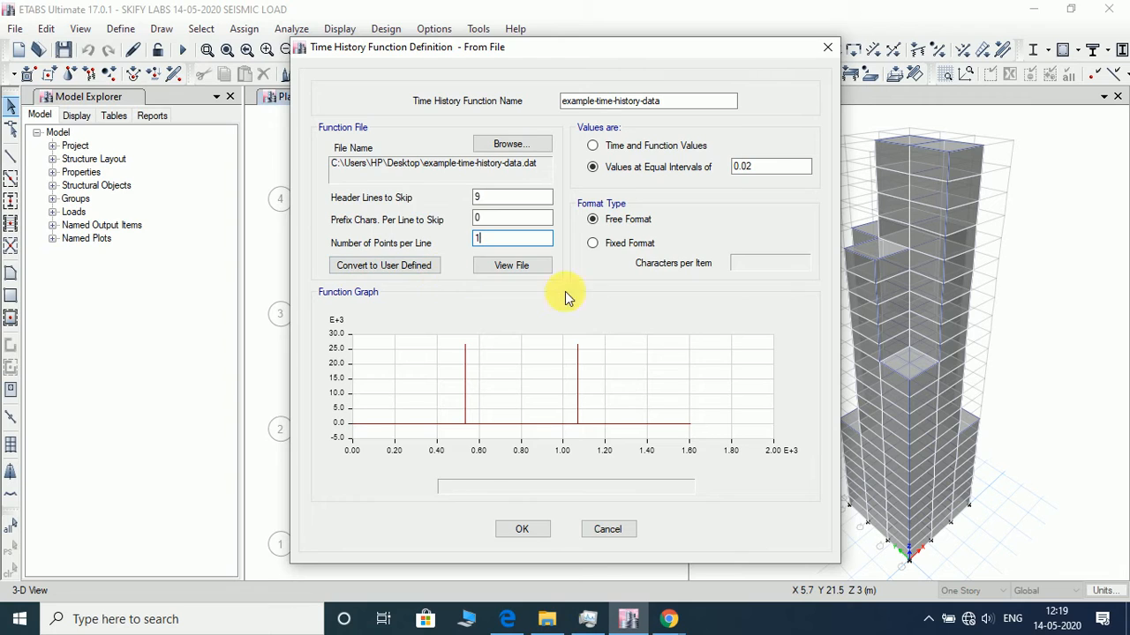
{"action": "left_click", "coordinate": [623, 243]}
{"action": "left_click", "coordinate": [766, 264]}
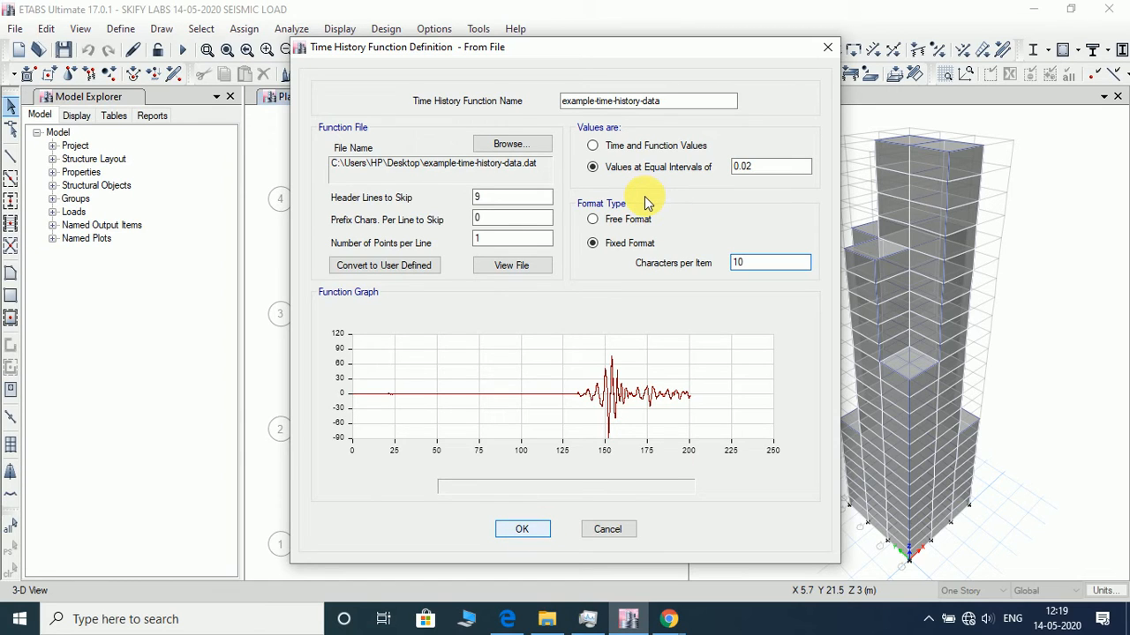
{"action": "left_click", "coordinate": [544, 532]}
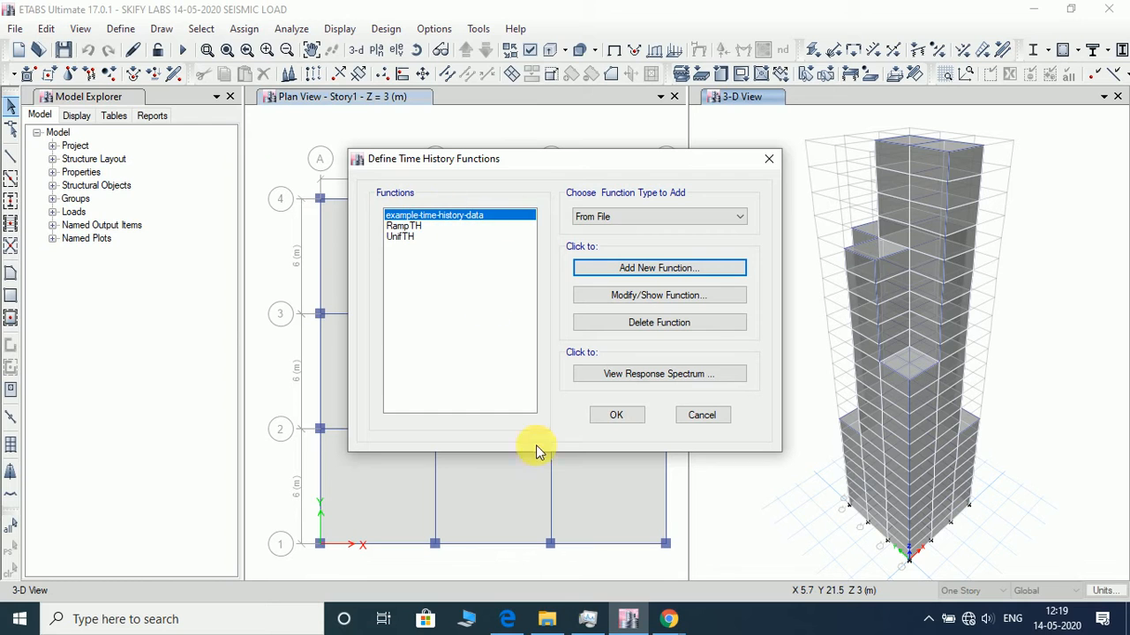
{"action": "left_click", "coordinate": [615, 417]}
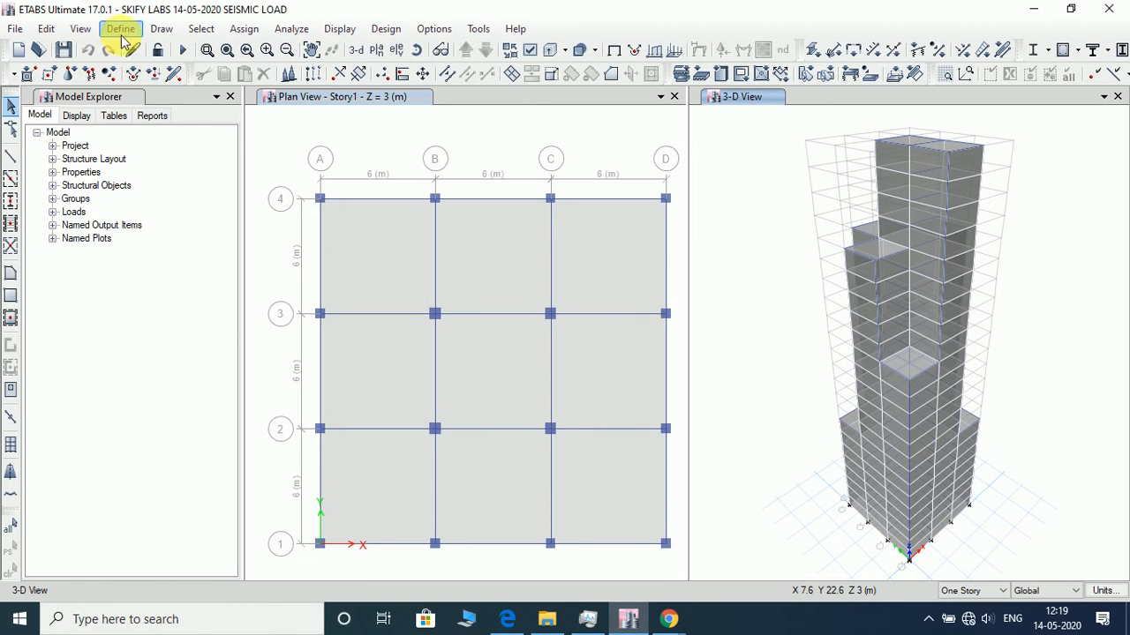
- Delete the RESPONSE SPECTRRUM load case from the load cases
{"action": "left_click", "coordinate": [121, 28]}
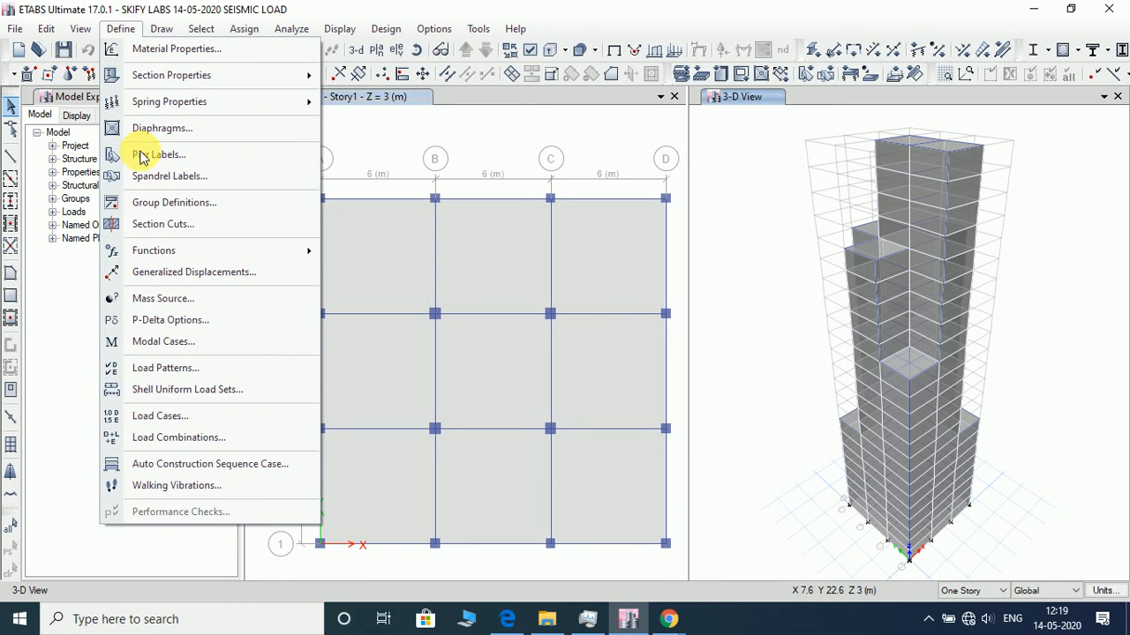
{"action": "left_click", "coordinate": [221, 419]}
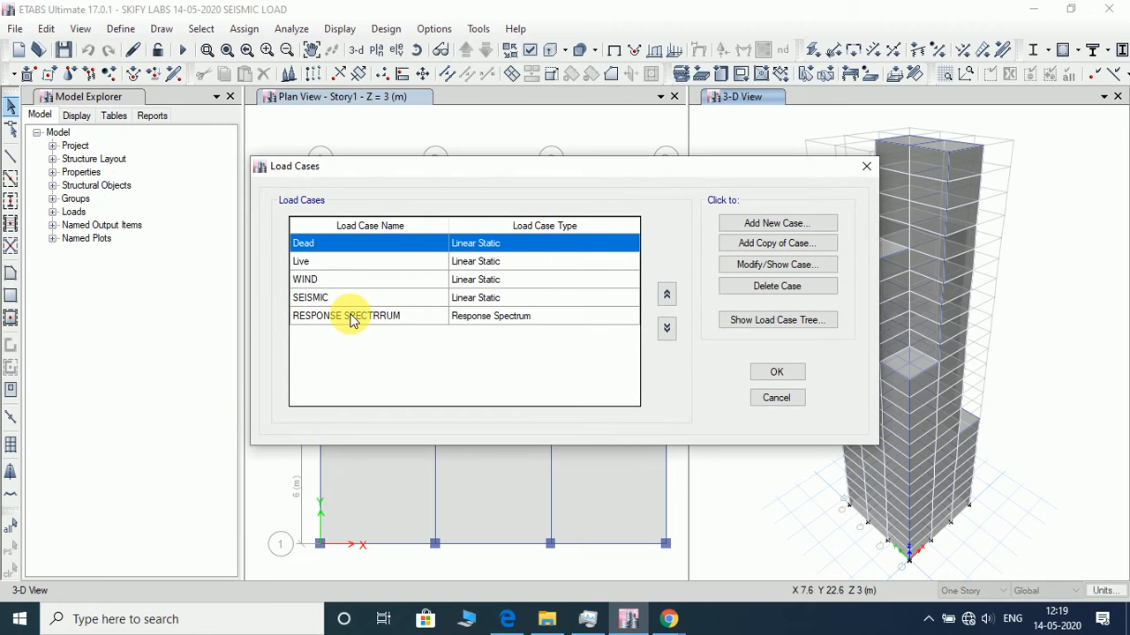
{"action": "left_click", "coordinate": [350, 318]}
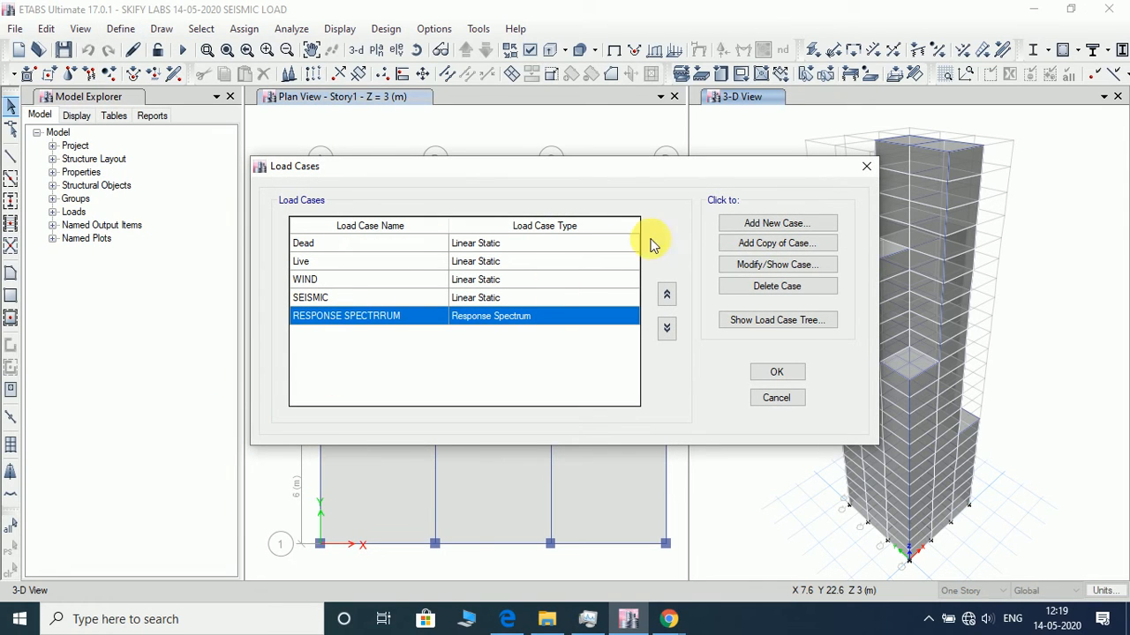
{"action": "left_click", "coordinate": [811, 288]}
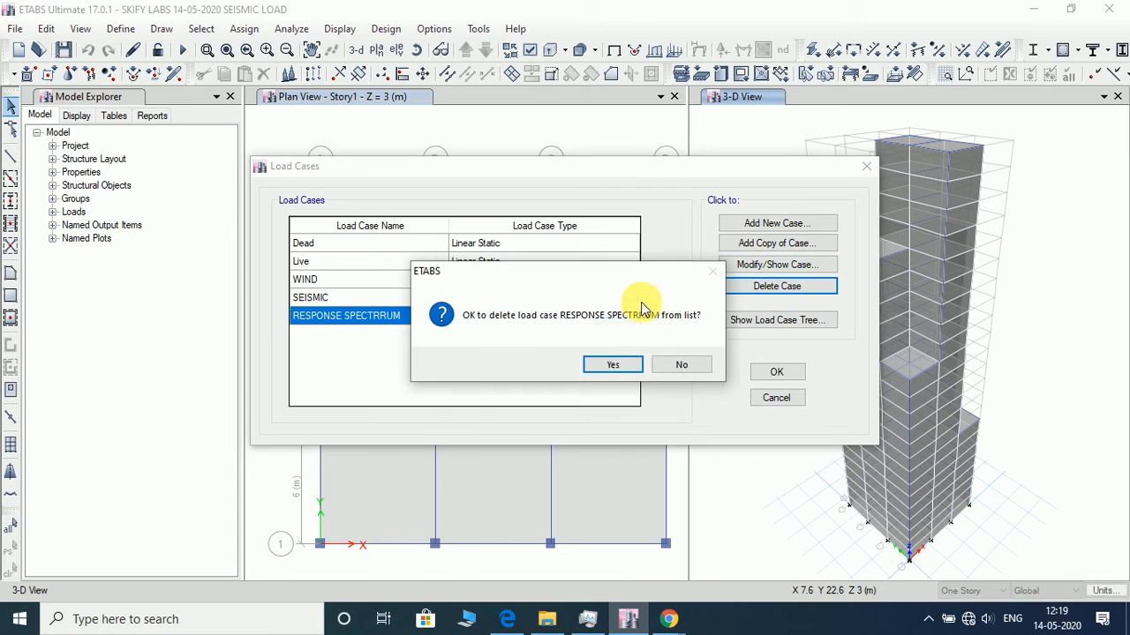
{"action": "left_click", "coordinate": [599, 366]}
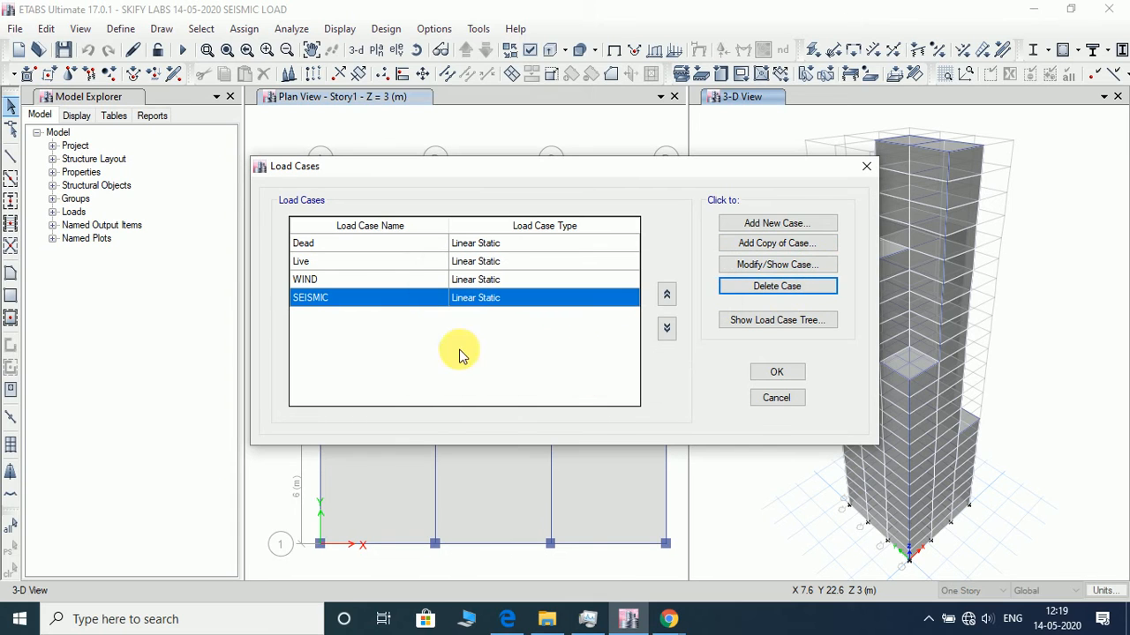
- Add a new load case named TIME HISTORY with the load case type Time History
{"action": "left_click", "coordinate": [794, 219]}
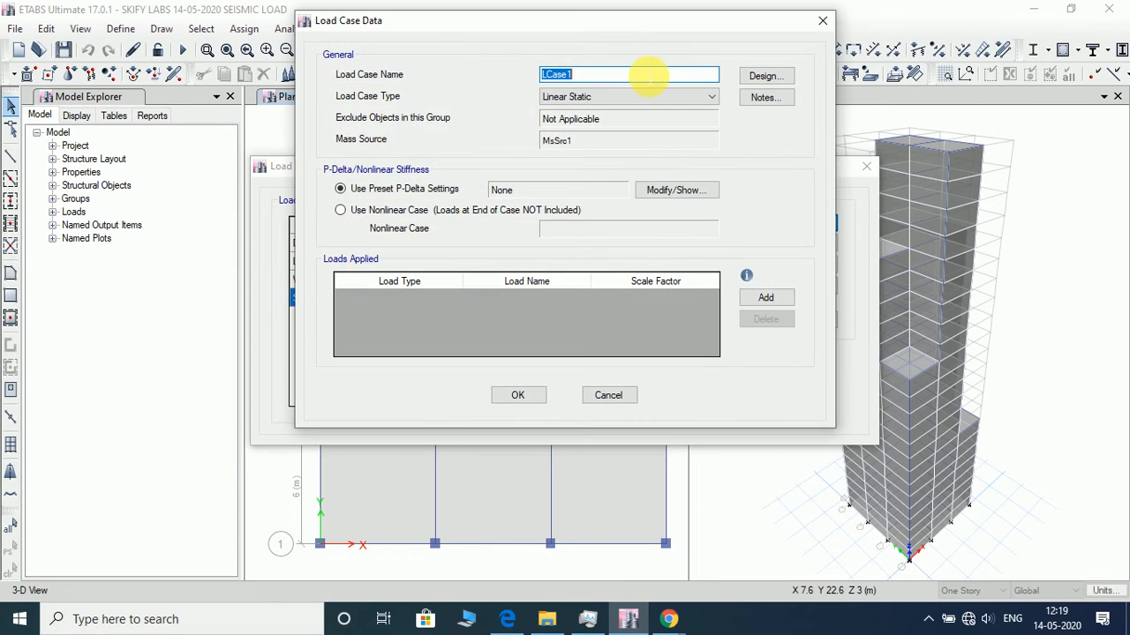
{"action": "type", "text": "T"}
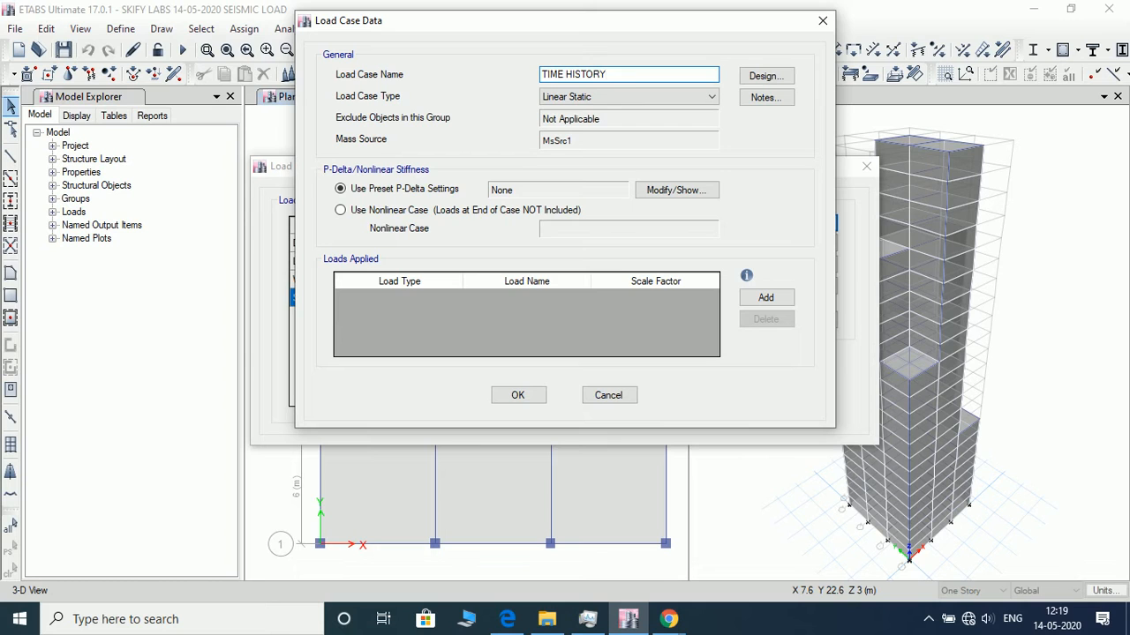
{"action": "type", "text": "IME HISTORY"}
{"action": "left_click", "coordinate": [707, 99]}
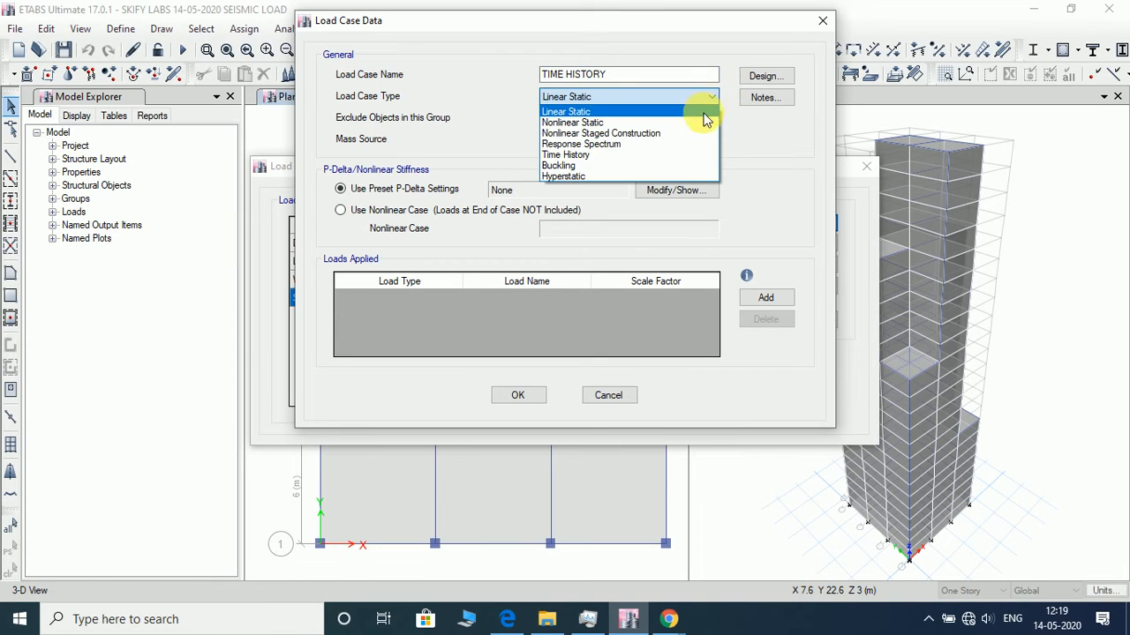
{"action": "left_click", "coordinate": [676, 155]}
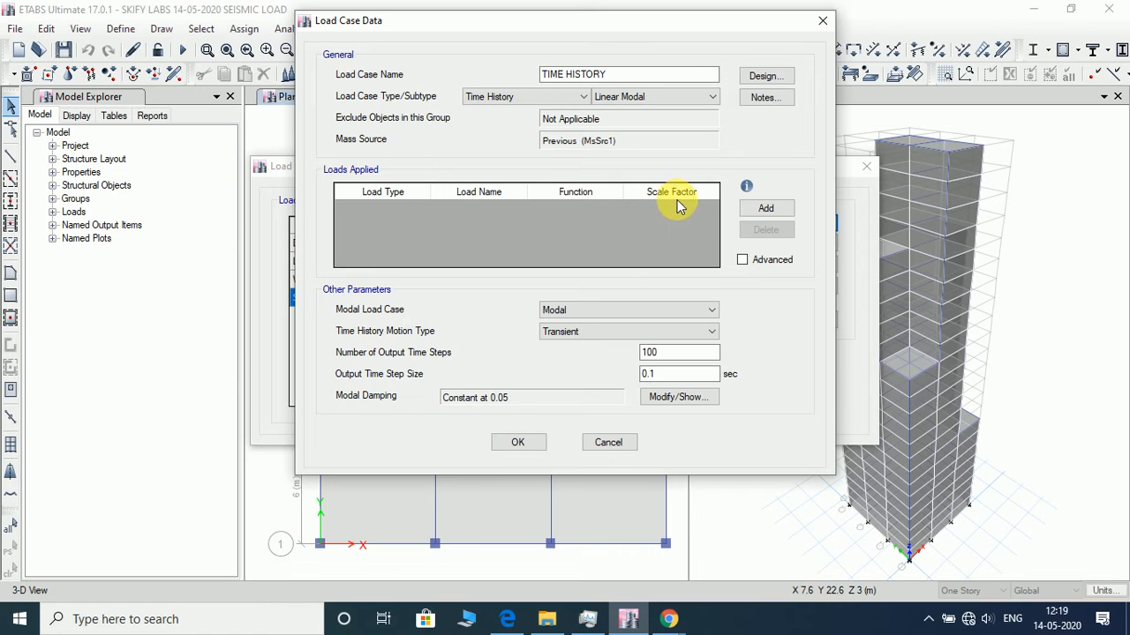
- Apply an Acceleration load in U1 with the example time history function and scale factor 1663.5, and save the TIME HISTORY load case
{"action": "left_click", "coordinate": [765, 208]}
{"action": "left_click", "coordinate": [380, 209]}
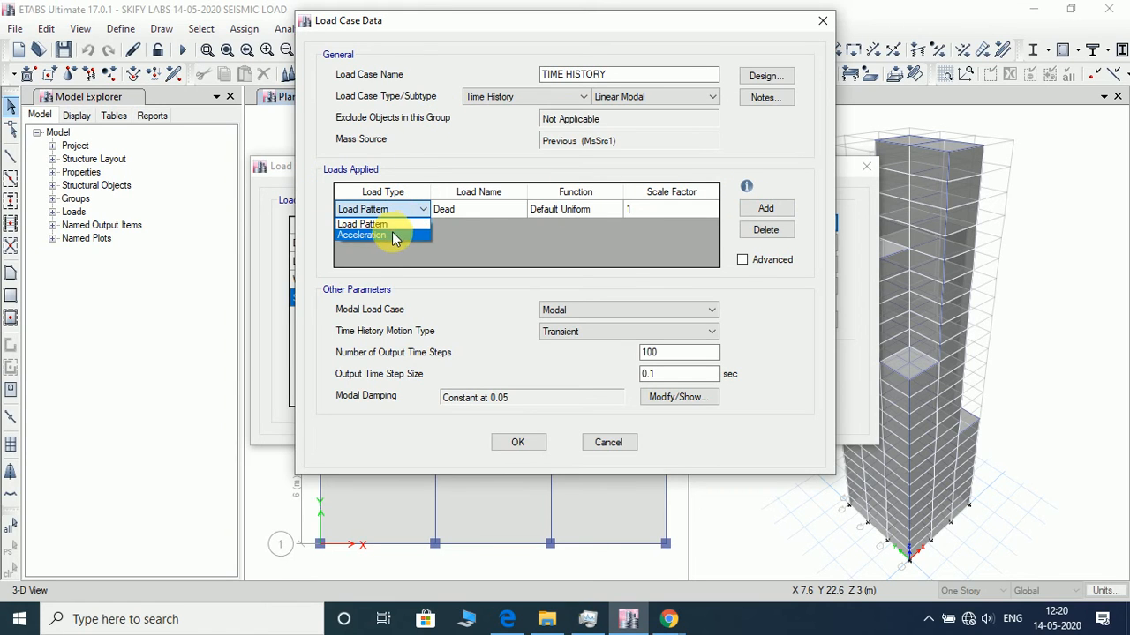
{"action": "left_click", "coordinate": [395, 235]}
{"action": "left_click", "coordinate": [568, 211]}
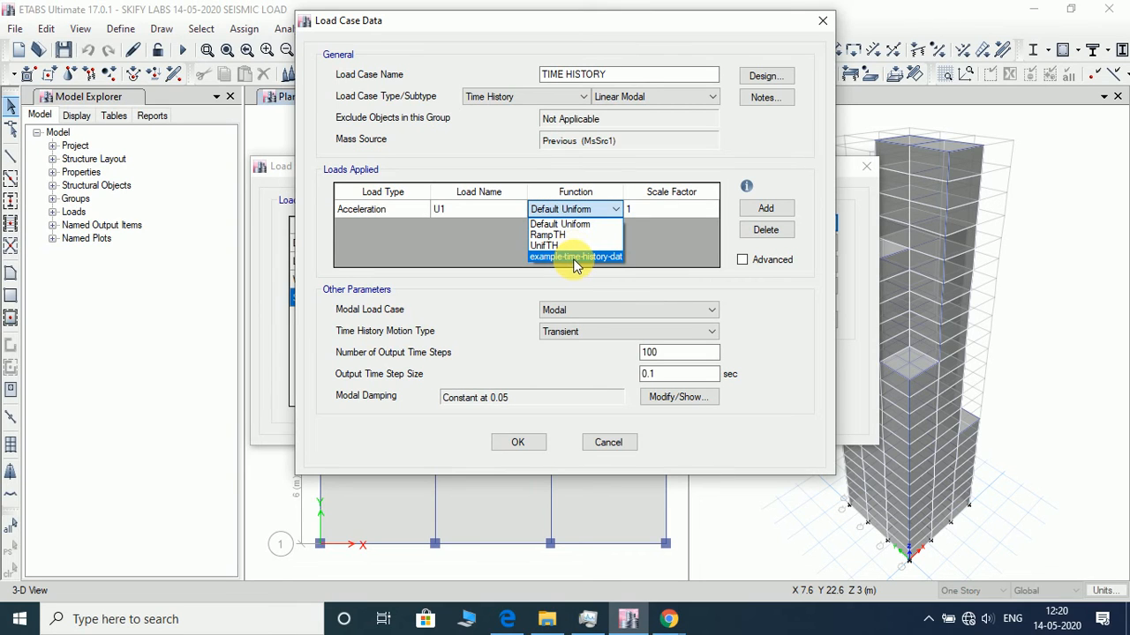
{"action": "left_click", "coordinate": [574, 257]}
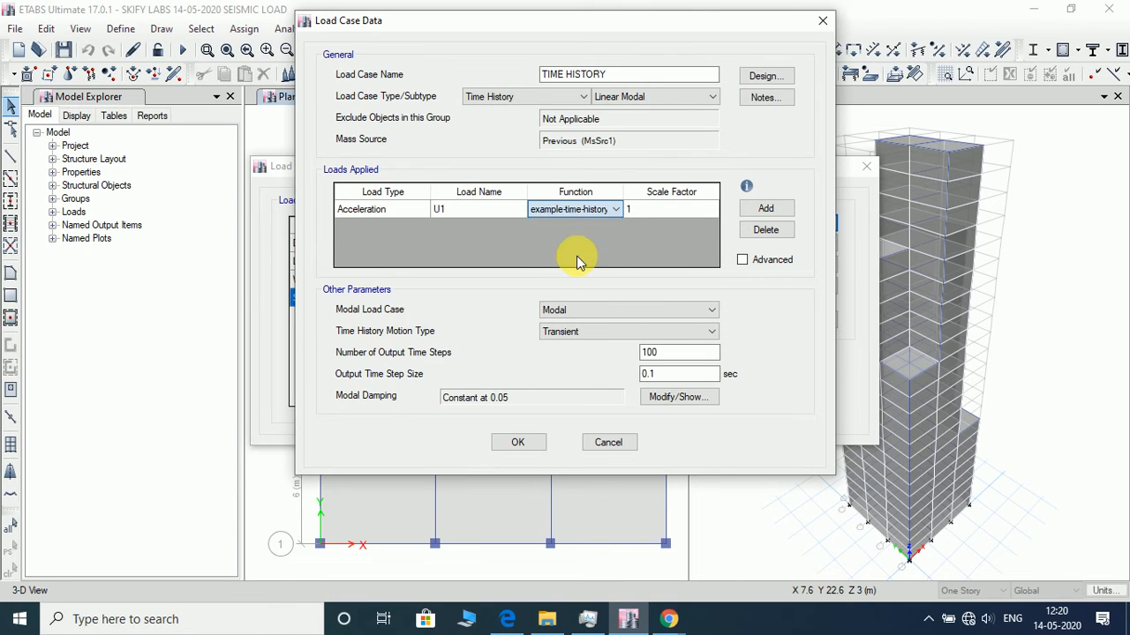
{"action": "left_click", "coordinate": [660, 214]}
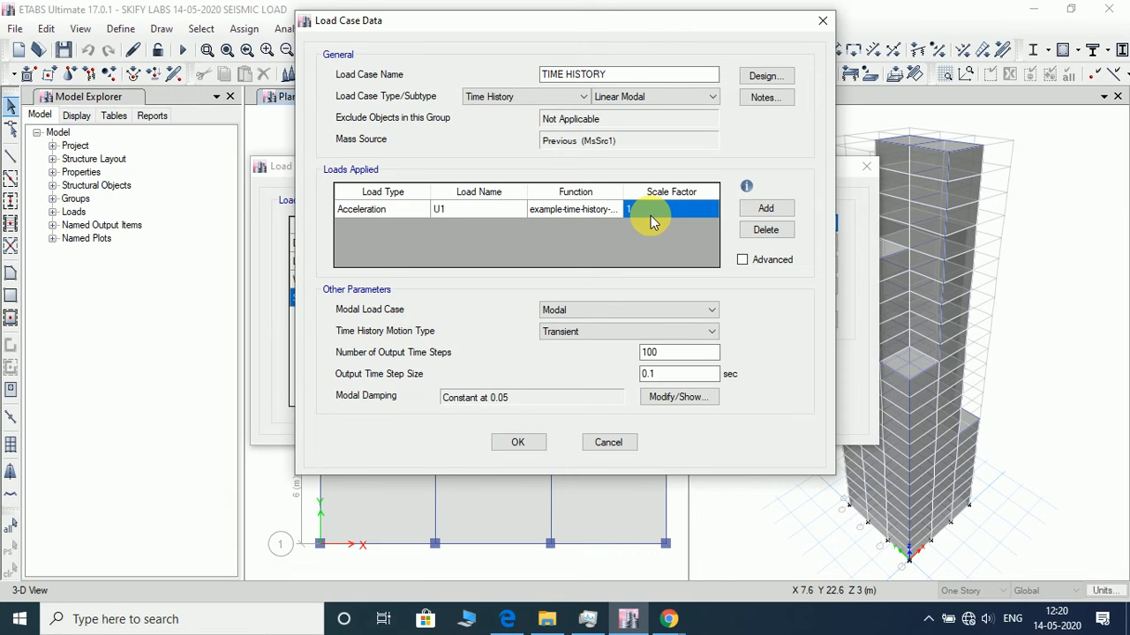
{"action": "type", "text": "1663.5"}
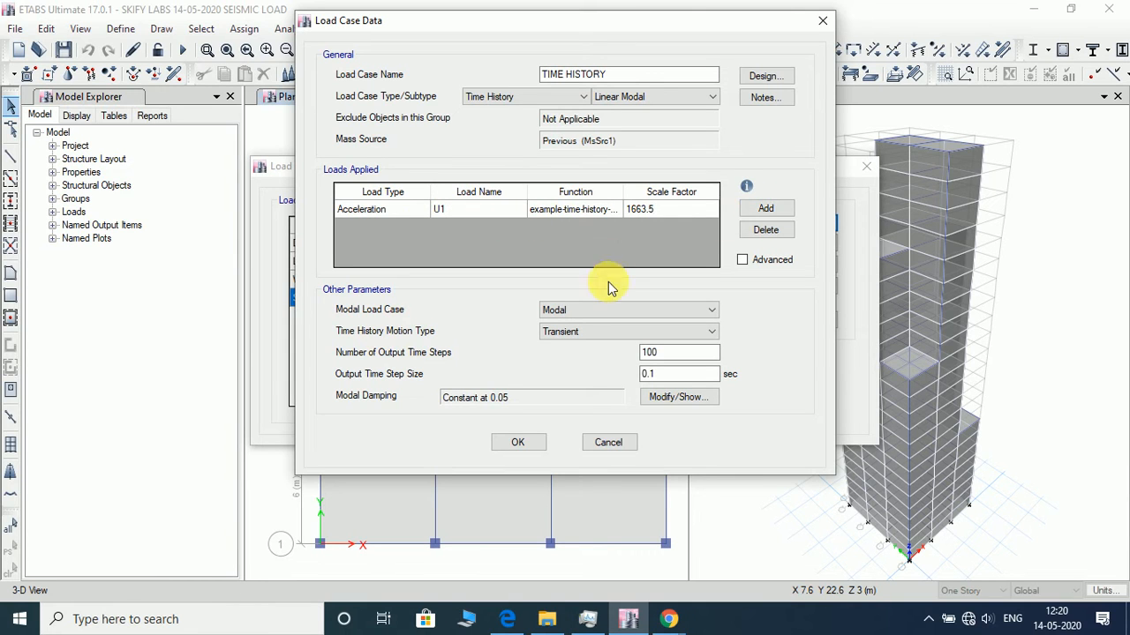
{"action": "left_click", "coordinate": [532, 443]}
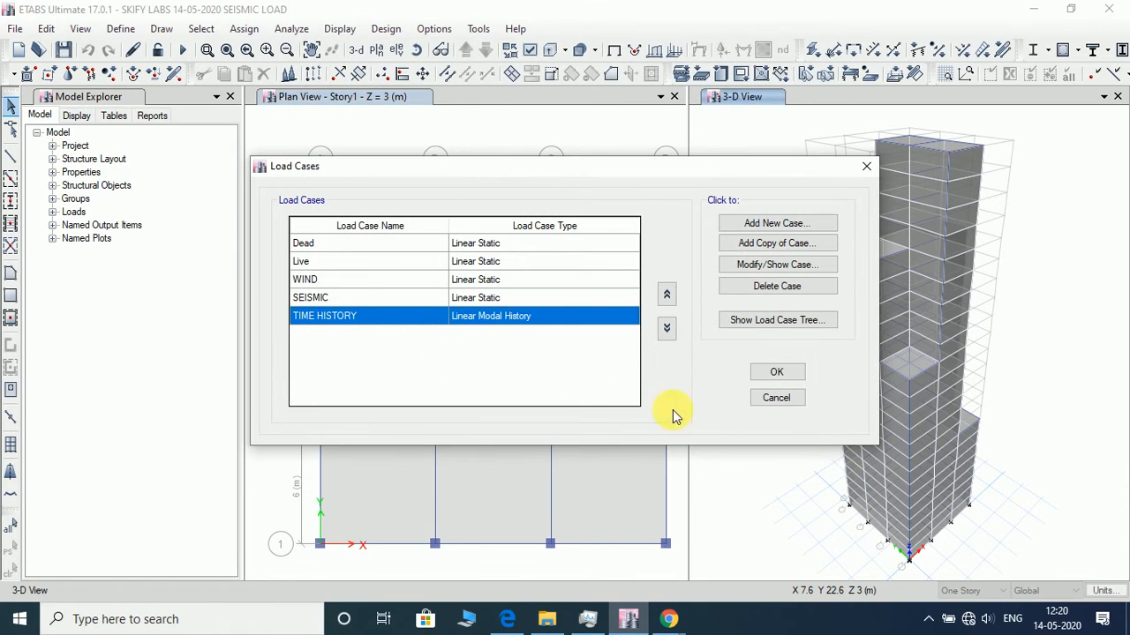
{"action": "left_click", "coordinate": [766, 373]}
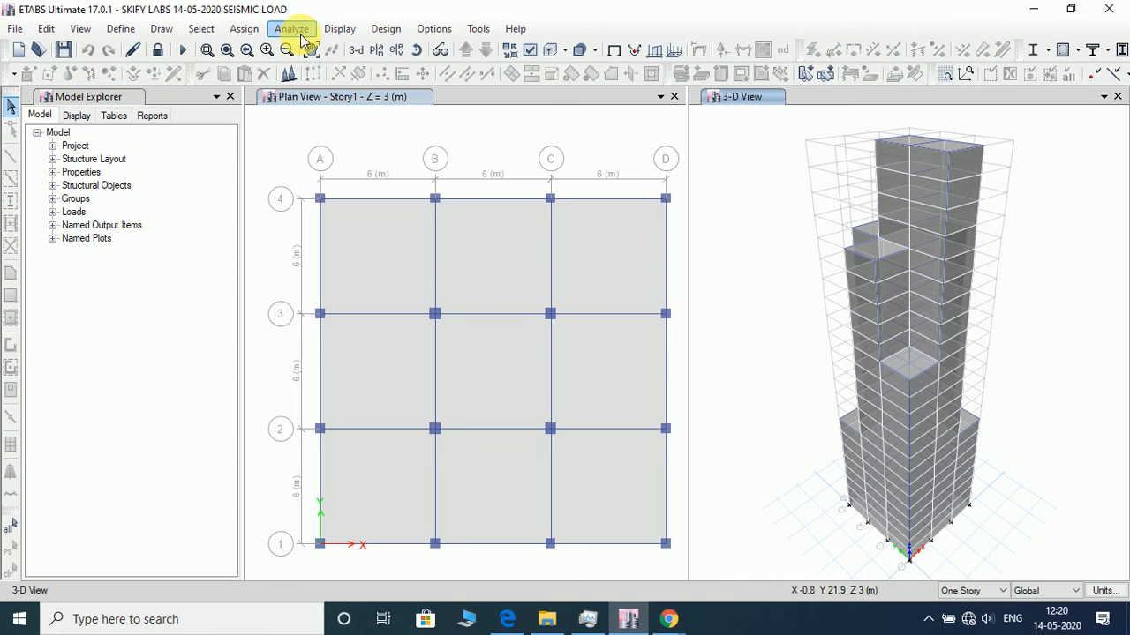
- Set the Dead and Live load cases to Do Not Run and run the analysis
{"action": "left_click", "coordinate": [297, 29]}
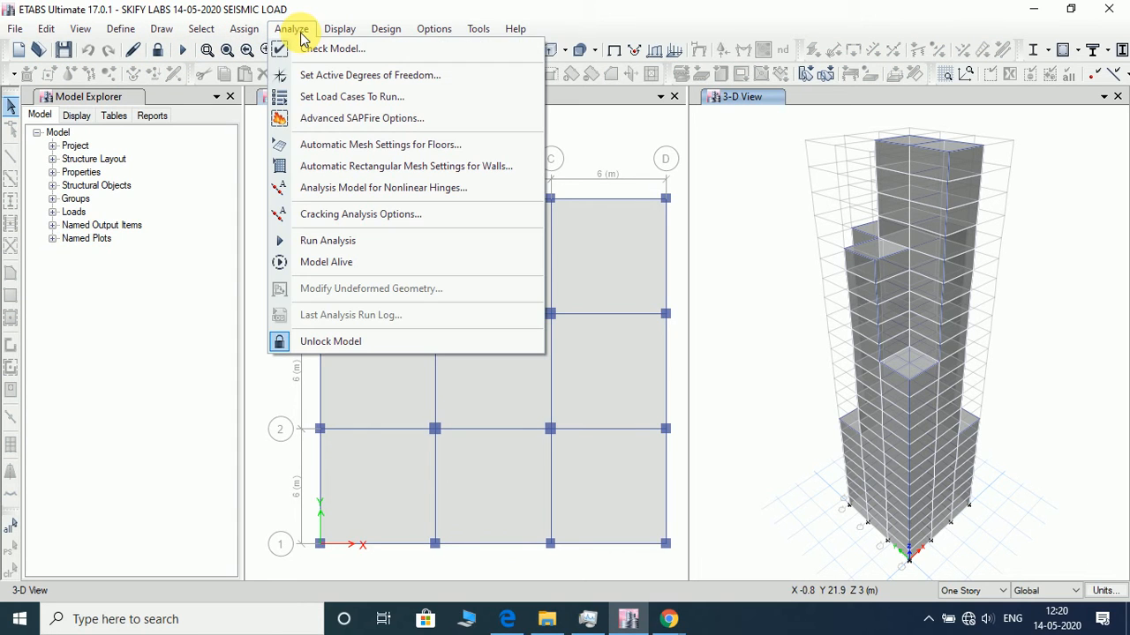
{"action": "left_click", "coordinate": [335, 101]}
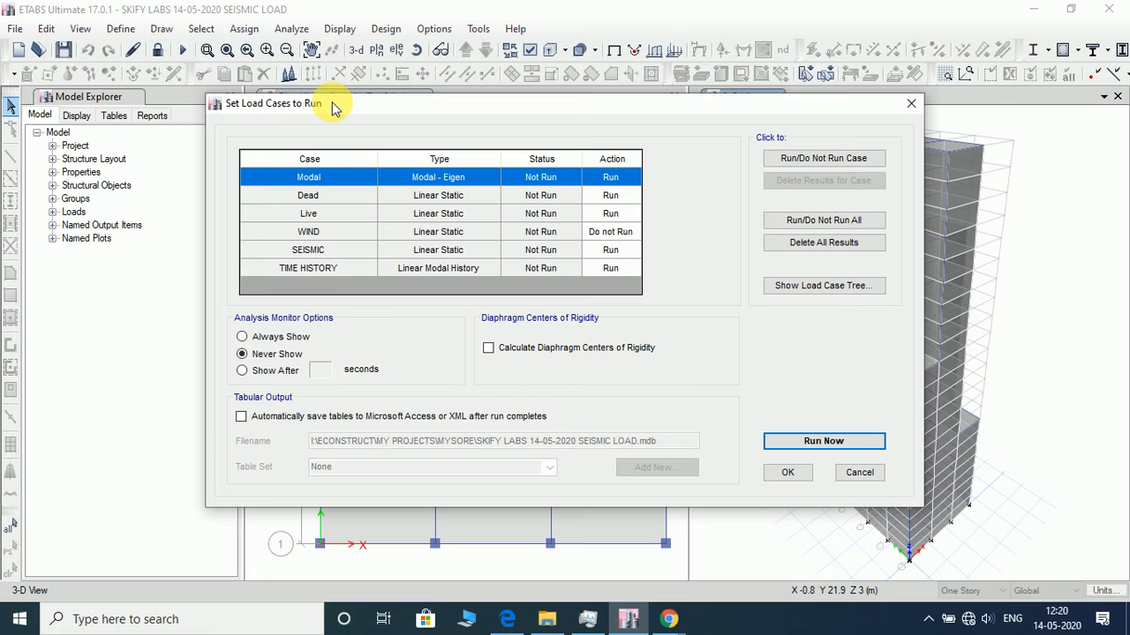
{"action": "left_click", "coordinate": [611, 198]}
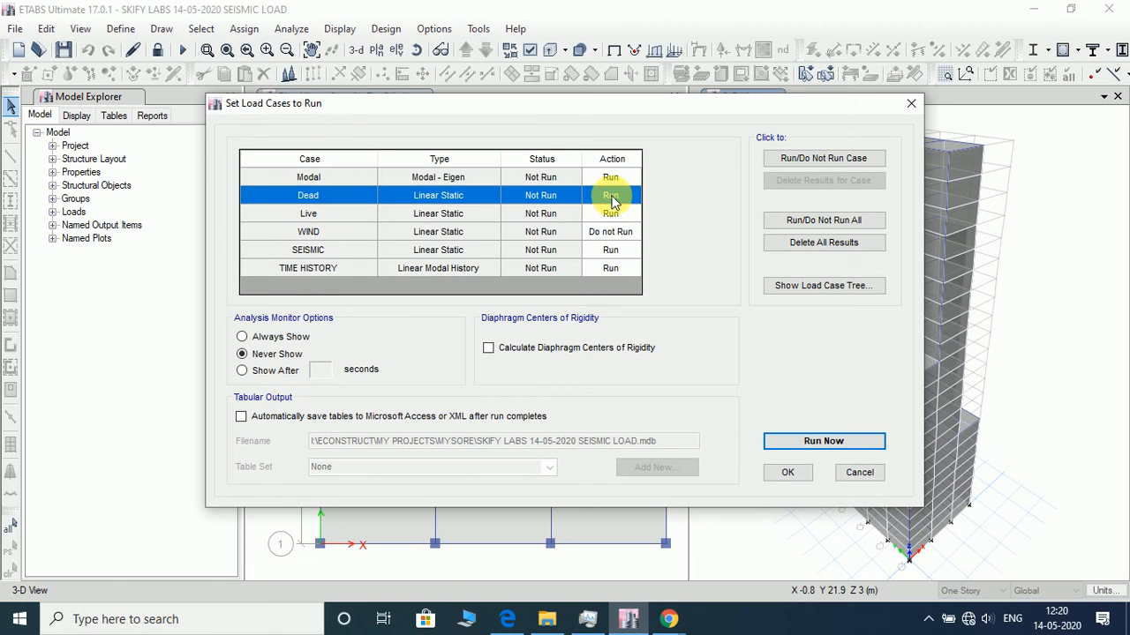
{"action": "left_click", "coordinate": [812, 158]}
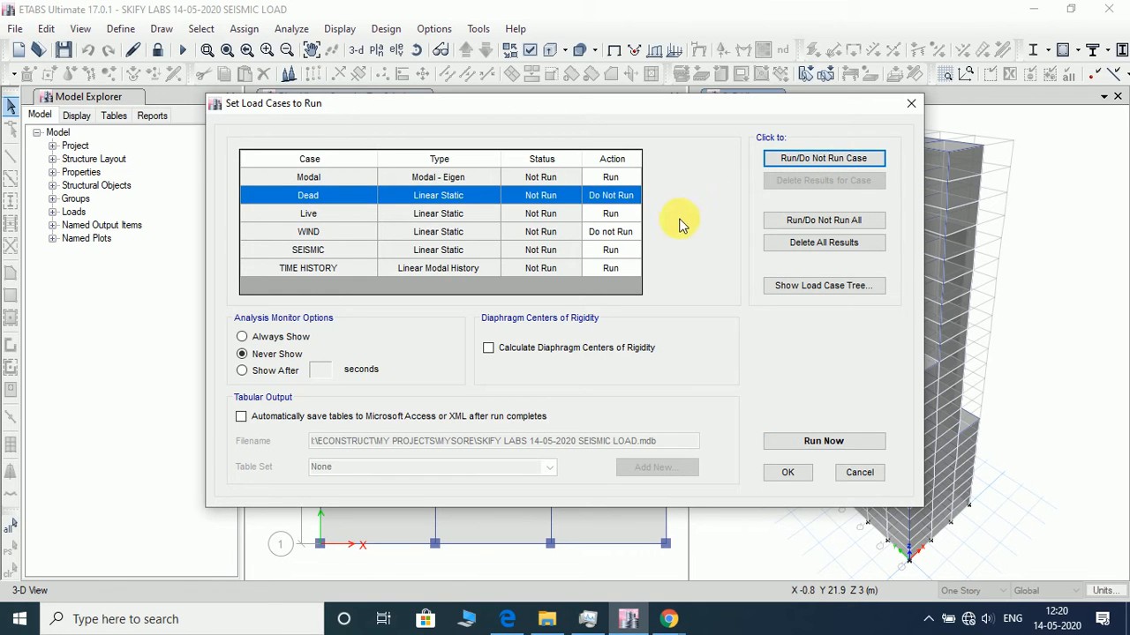
{"action": "left_click", "coordinate": [609, 219]}
{"action": "left_click", "coordinate": [799, 158]}
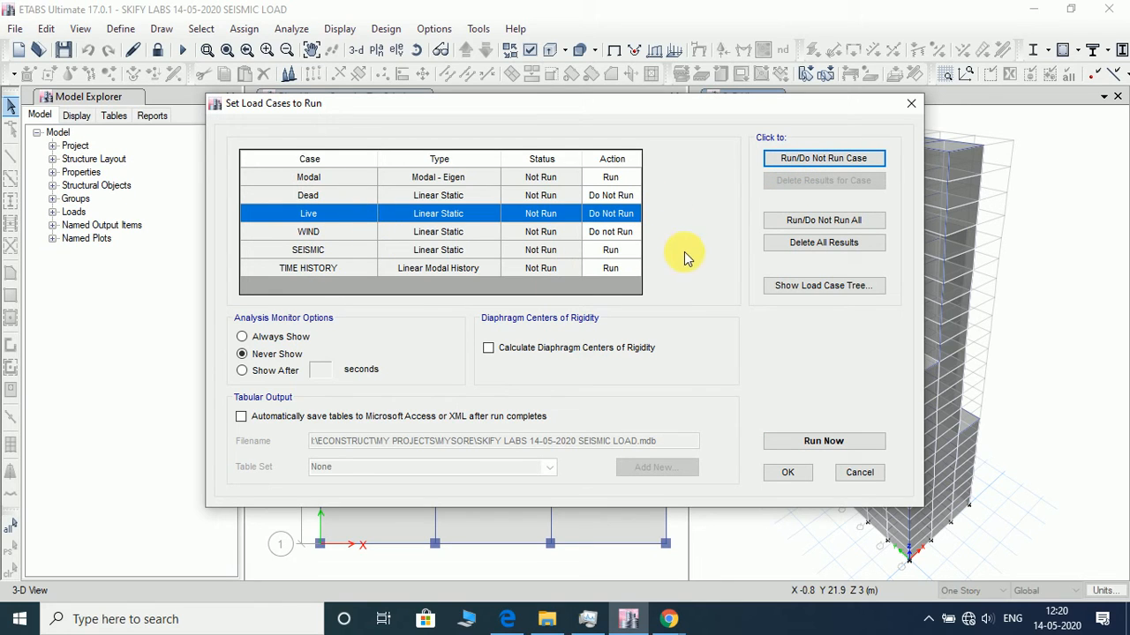
{"action": "left_click", "coordinate": [789, 472]}
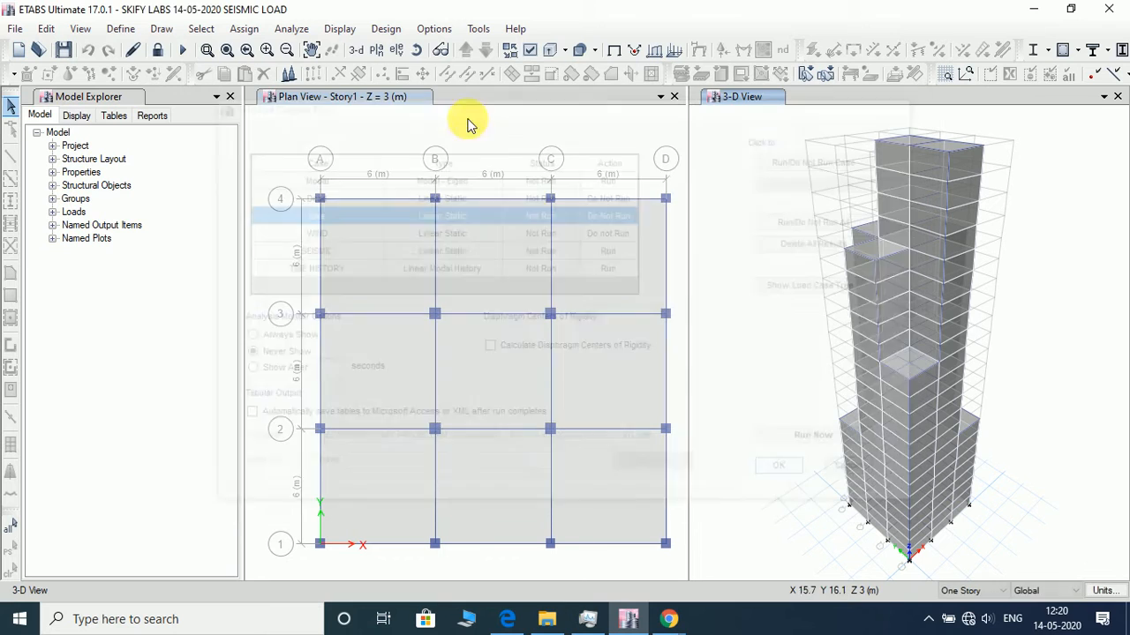
{"action": "left_click", "coordinate": [182, 50]}
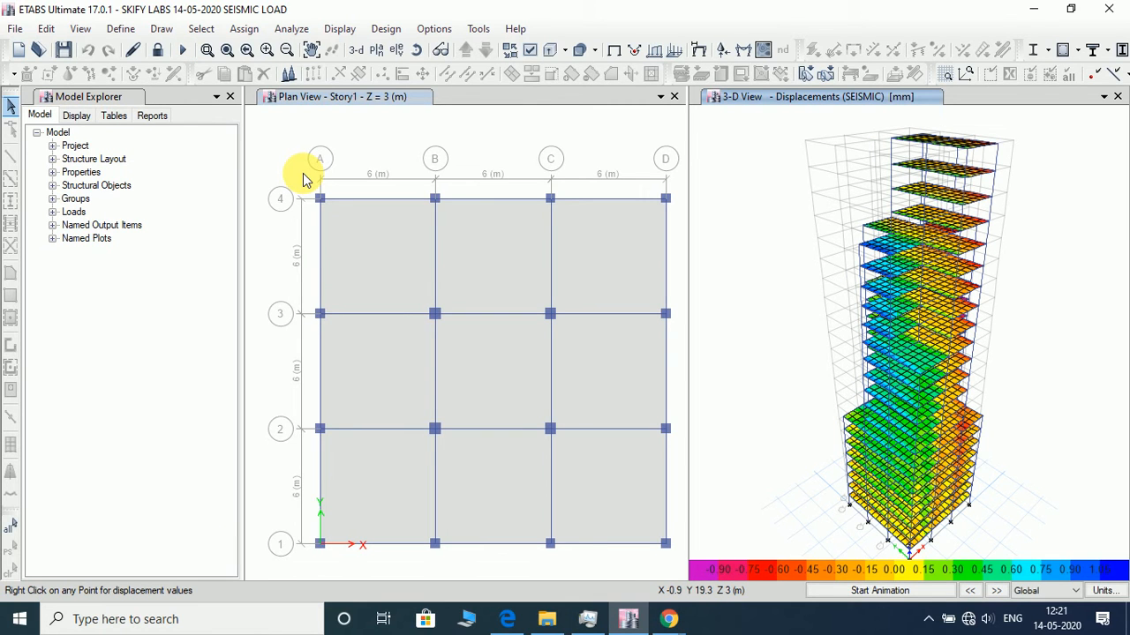
- Run the concrete frame design check and reiterate analysis and design for the frames with differing sections
{"action": "left_click", "coordinate": [386, 29]}
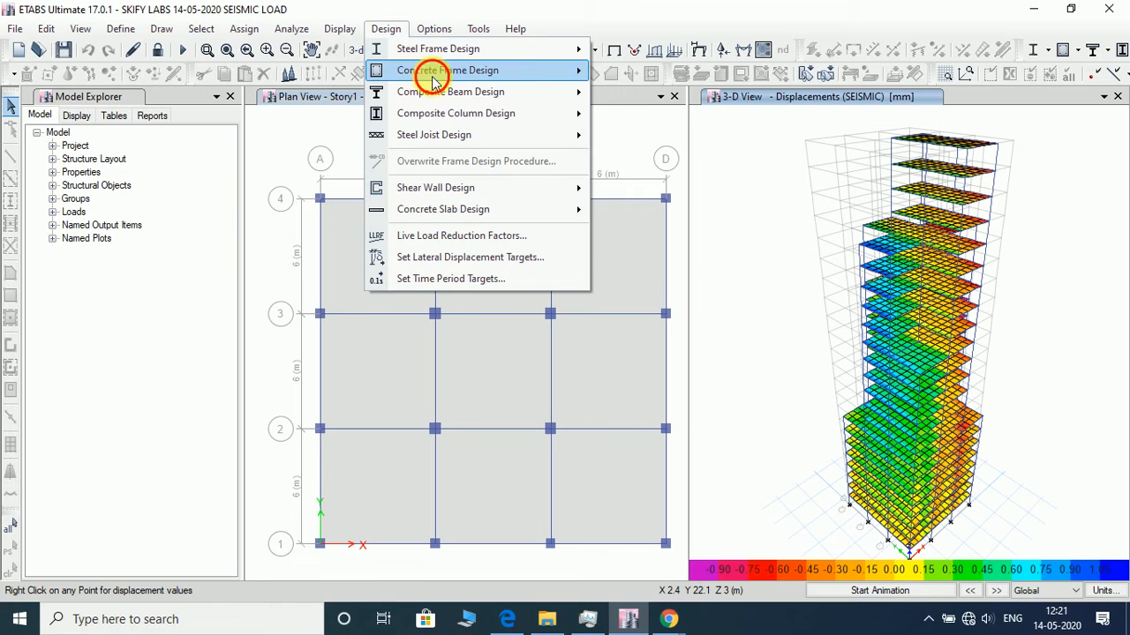
{"action": "mouse_move", "coordinate": [433, 80]}
{"action": "left_click", "coordinate": [667, 220]}
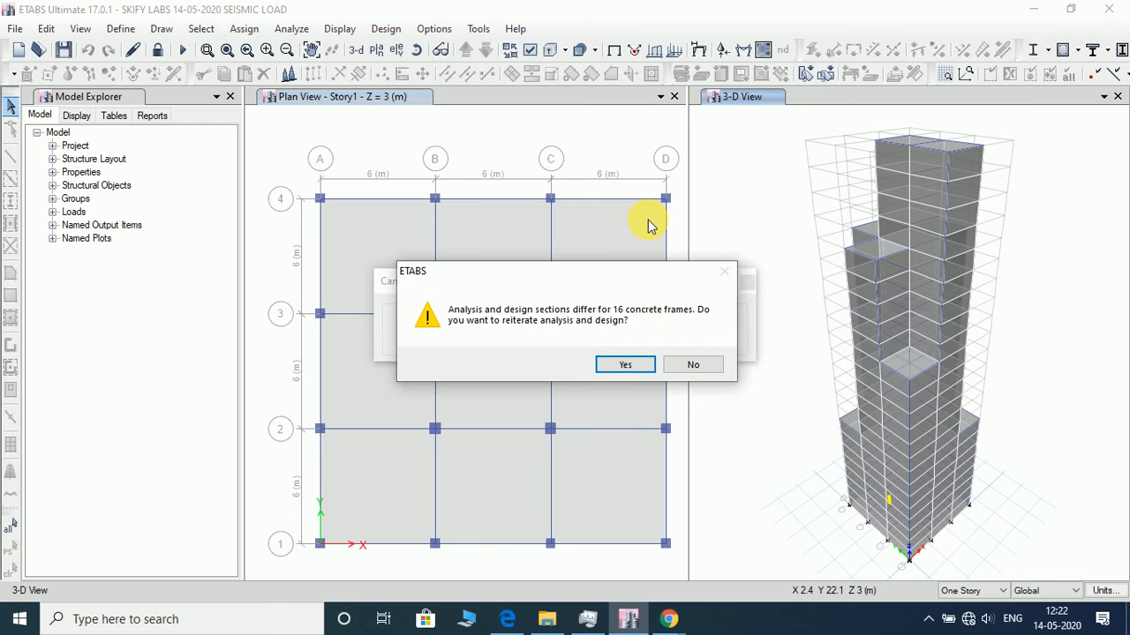
{"action": "left_click", "coordinate": [622, 366]}
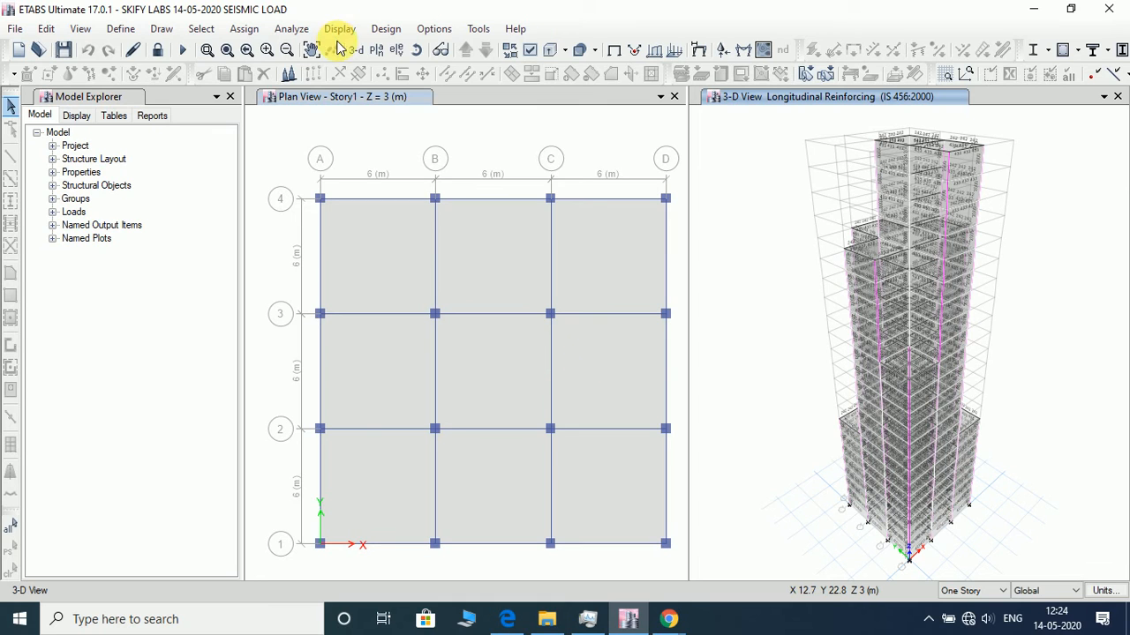
- Verify whether all concrete frame members pass the design check
{"action": "left_click", "coordinate": [384, 29]}
{"action": "mouse_move", "coordinate": [450, 73]}
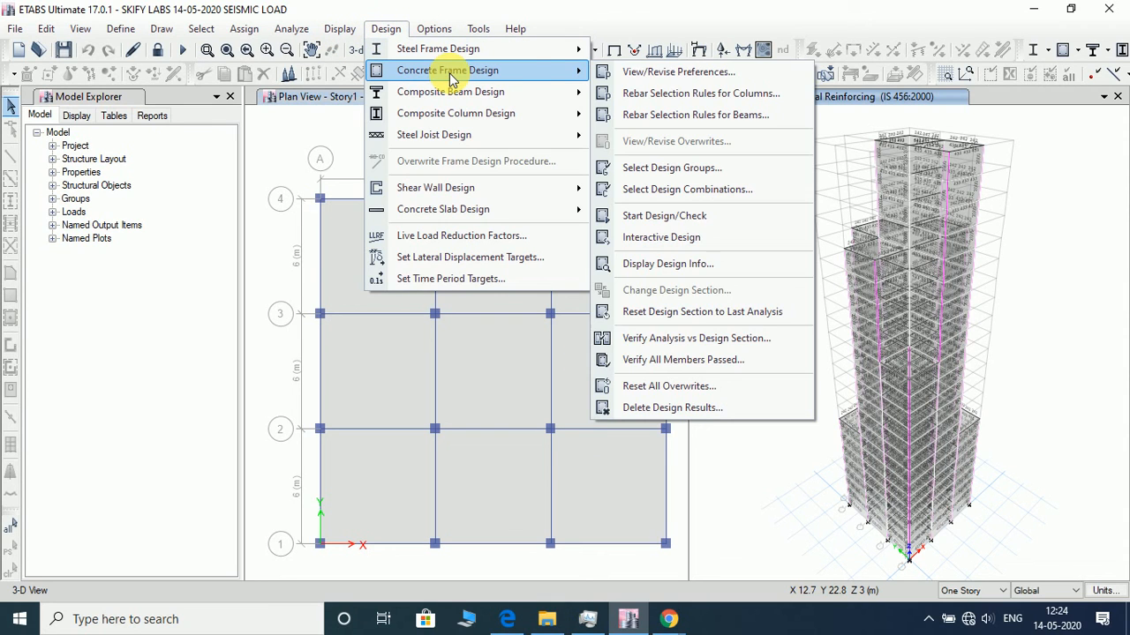
{"action": "left_click", "coordinate": [689, 365]}
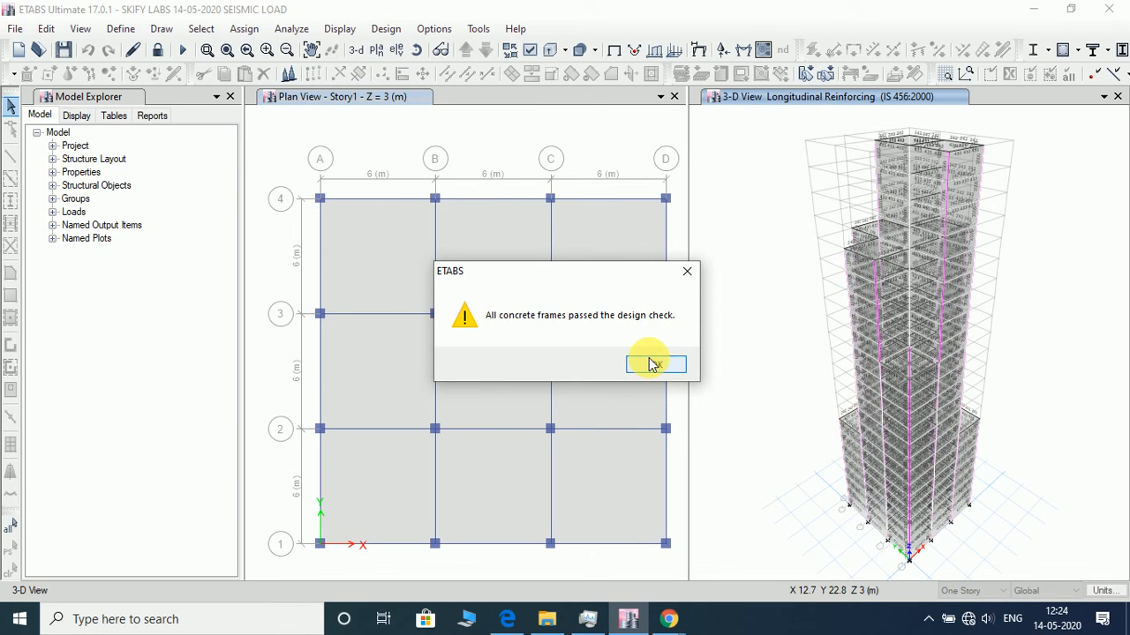
{"action": "left_click", "coordinate": [653, 365]}
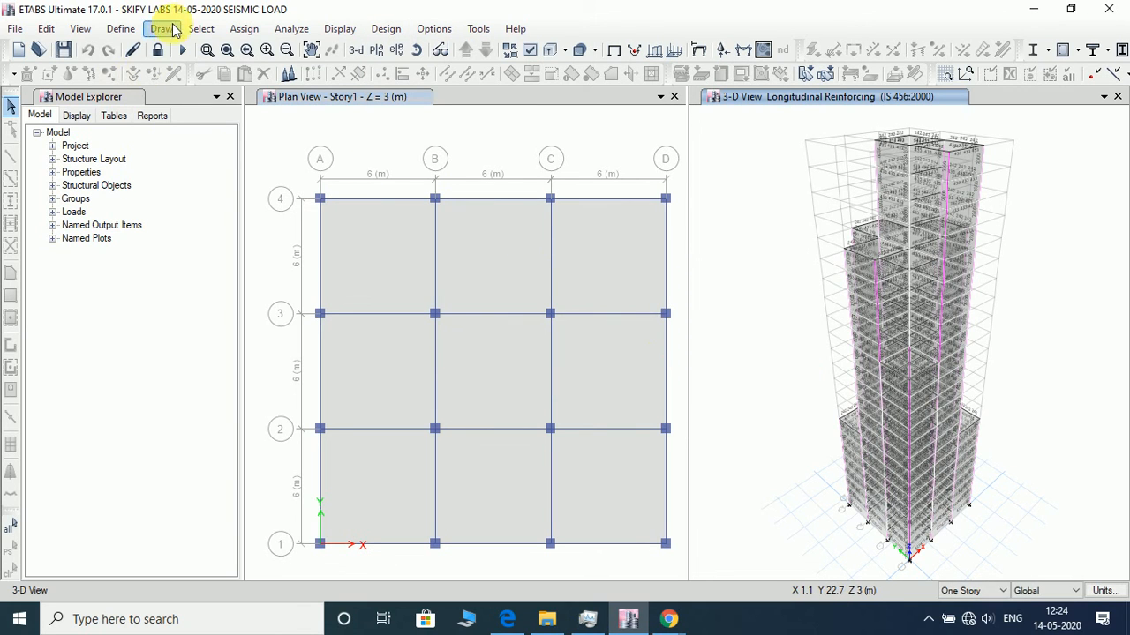
- View the animated combined story response plots for the TIME HISTORY case in the X direction at a faster animation speed
{"action": "left_click", "coordinate": [339, 29]}
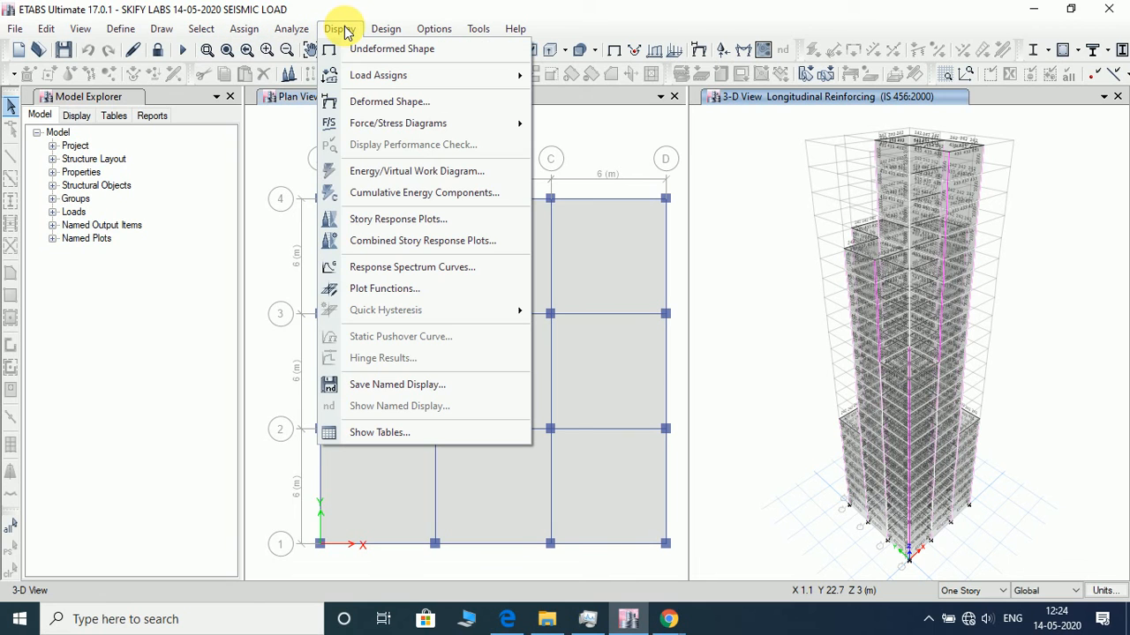
{"action": "left_click", "coordinate": [396, 244]}
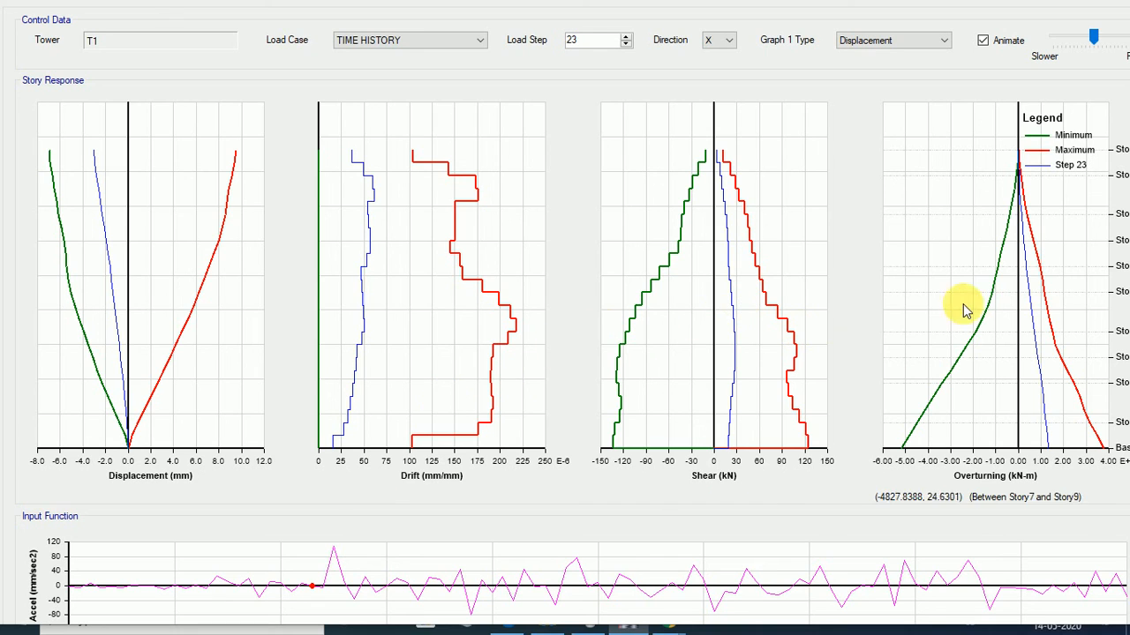
{"action": "left_click", "coordinate": [878, 41]}
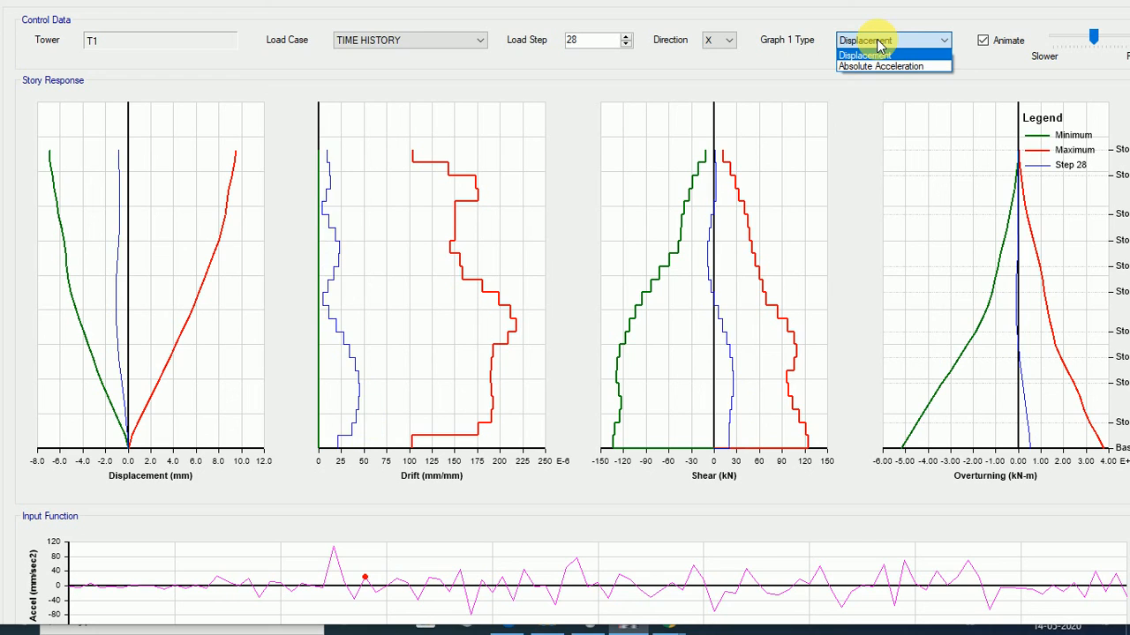
{"action": "left_click", "coordinate": [879, 41]}
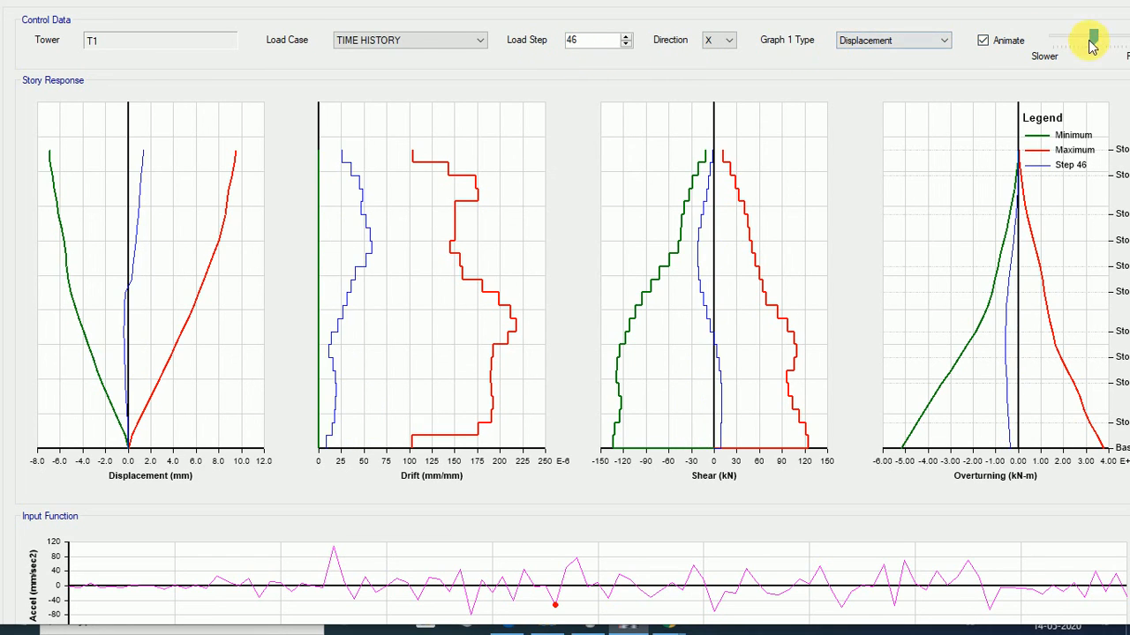
{"action": "left_click_drag", "start_coordinate": [1094, 35], "coordinate": [1126, 35]}
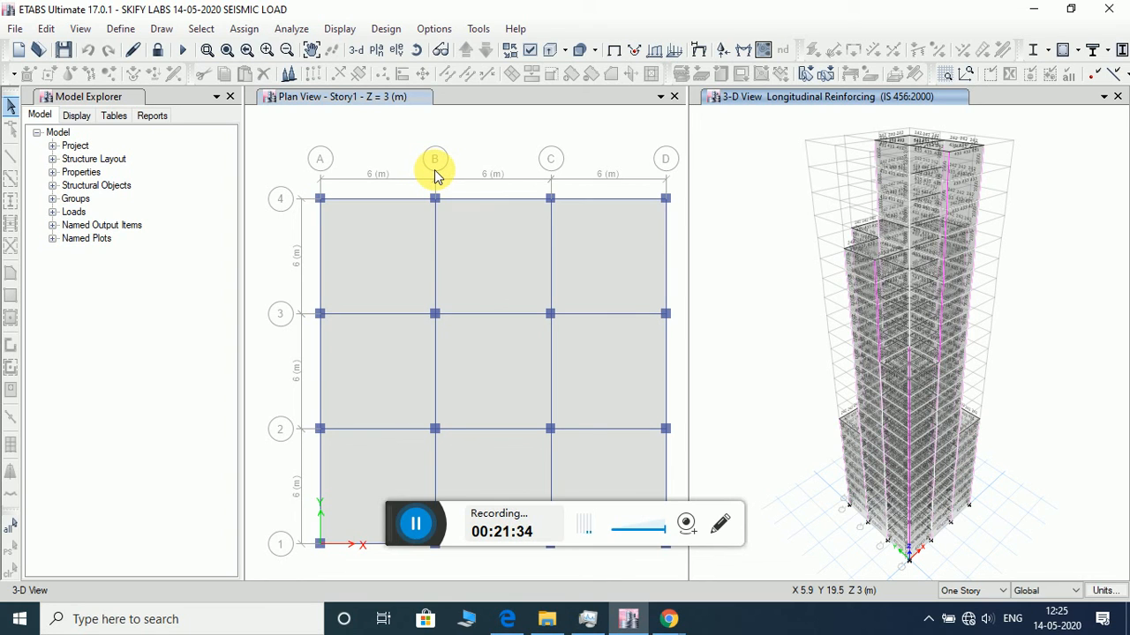
- Generate the Summary Report and examine its base reaction, story drift and story force tables
{"action": "left_click", "coordinate": [148, 122]}
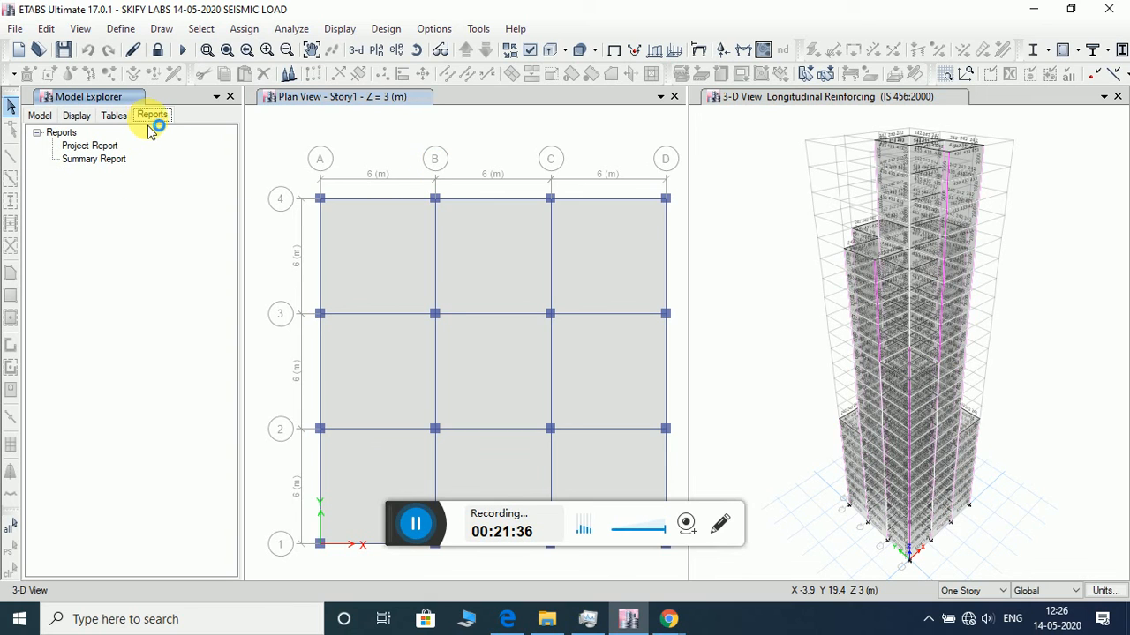
{"action": "left_click", "coordinate": [117, 162]}
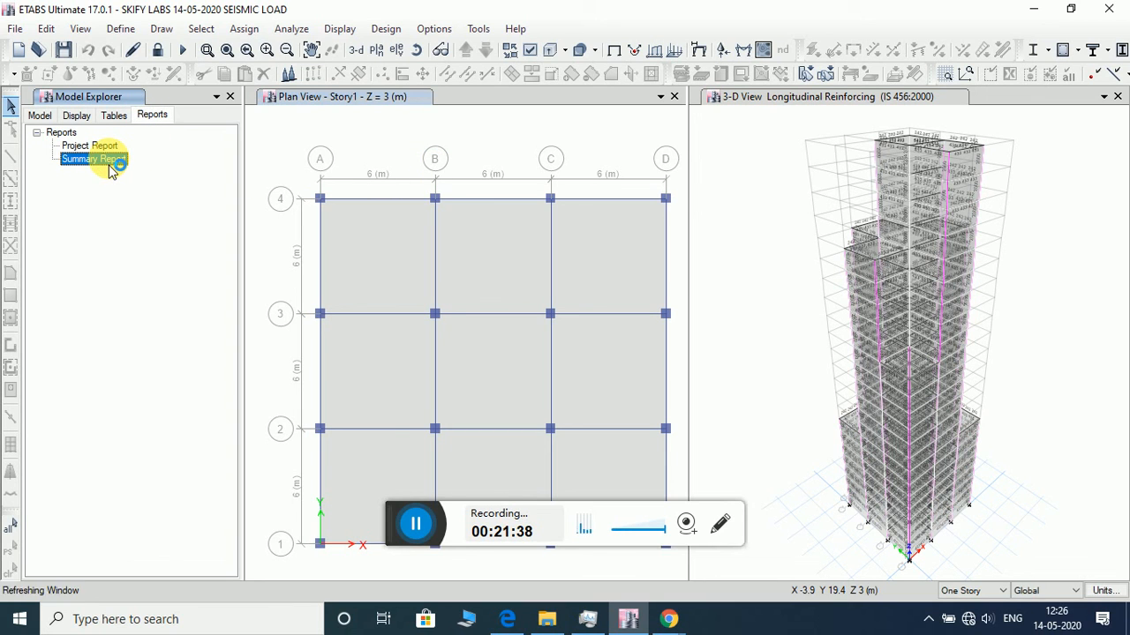
{"action": "left_click", "coordinate": [355, 237]}
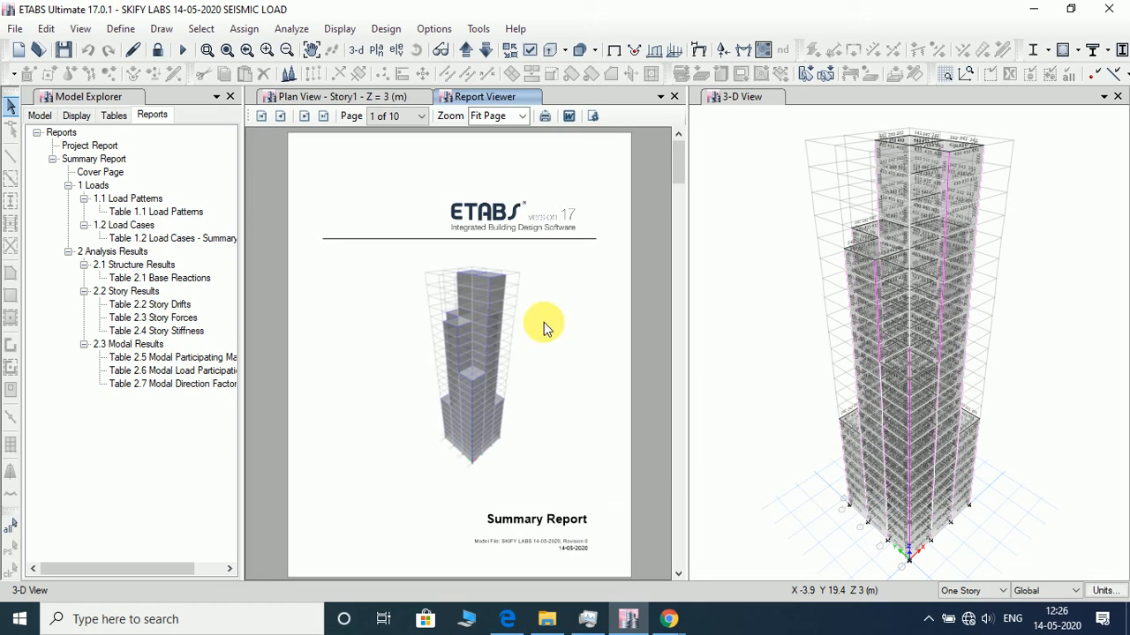
{"action": "scroll", "coordinate": [536, 357], "scroll_direction": "down", "scroll_amount": 15}
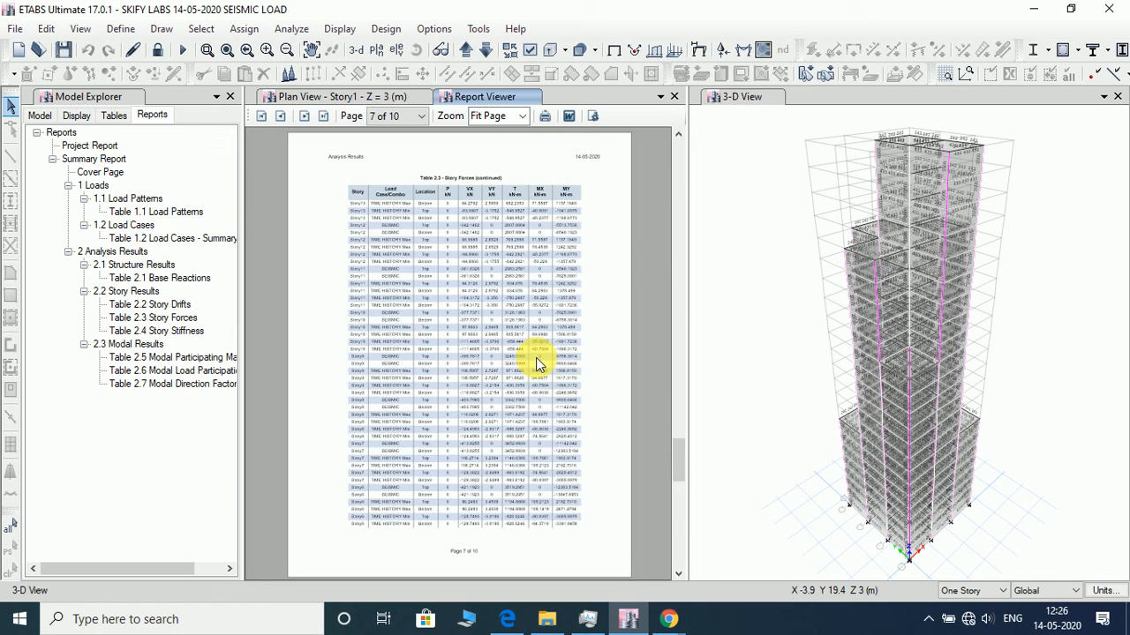
{"action": "scroll", "coordinate": [535, 357], "scroll_direction": "down", "scroll_amount": 8}
{"action": "scroll", "coordinate": [536, 355], "scroll_direction": "up", "scroll_amount": 18}
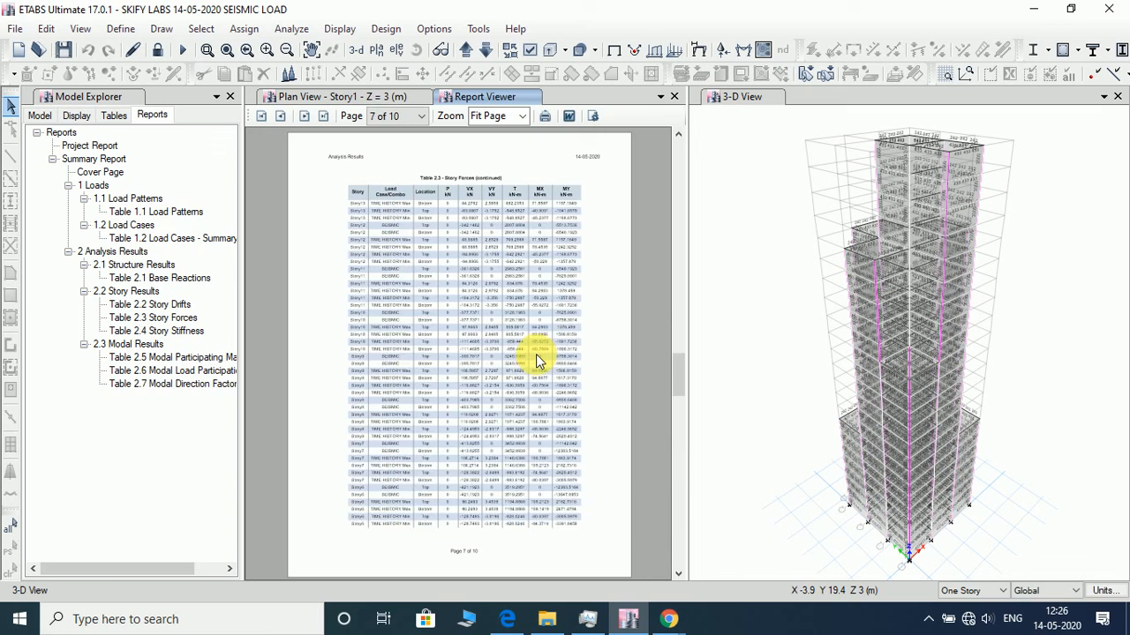
{"action": "scroll", "coordinate": [536, 358], "scroll_direction": "up", "scroll_amount": 6}
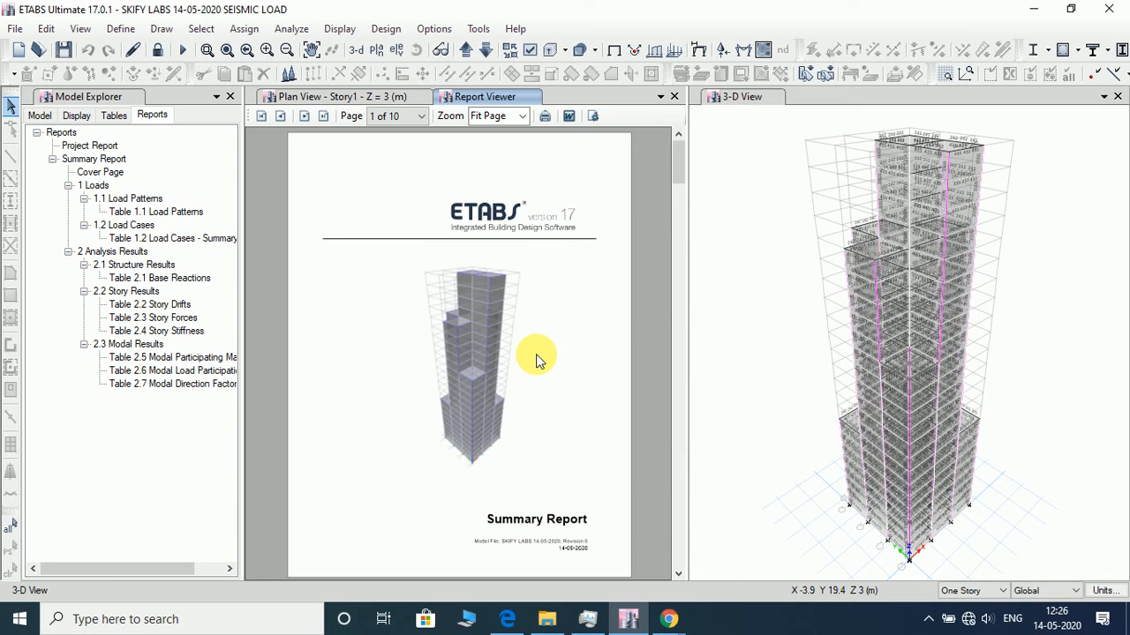
{"action": "scroll", "coordinate": [559, 378], "scroll_direction": "down", "scroll_amount": 12}
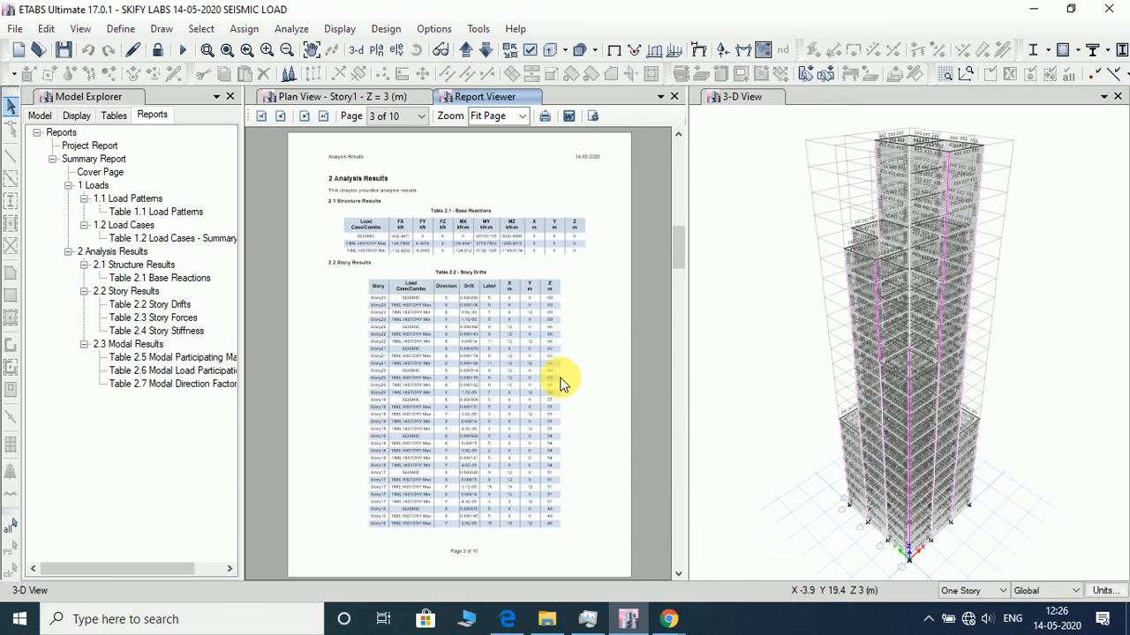